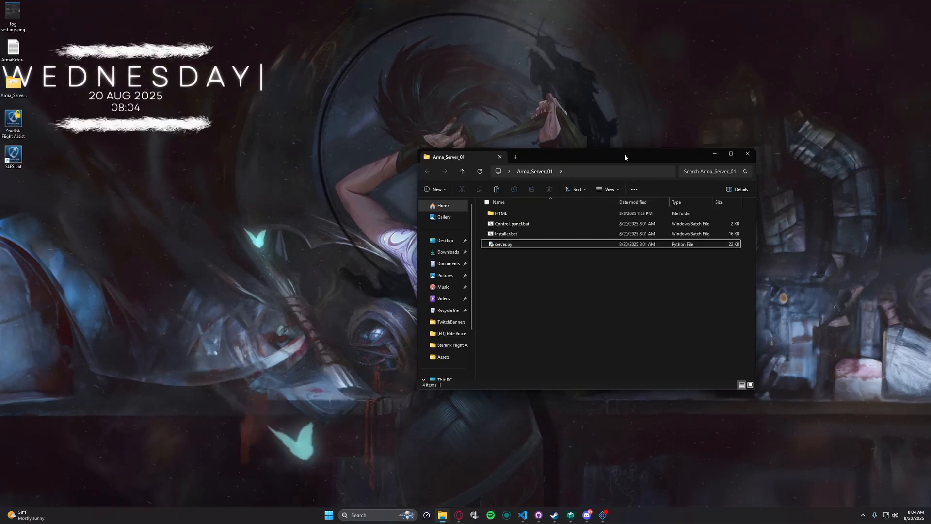
drag(625, 154, 678, 138)
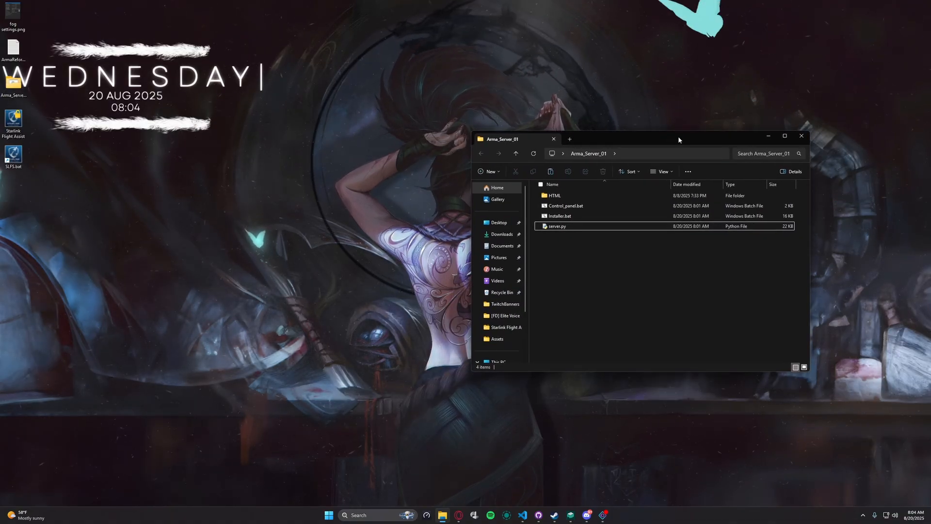
drag(679, 140, 695, 145)
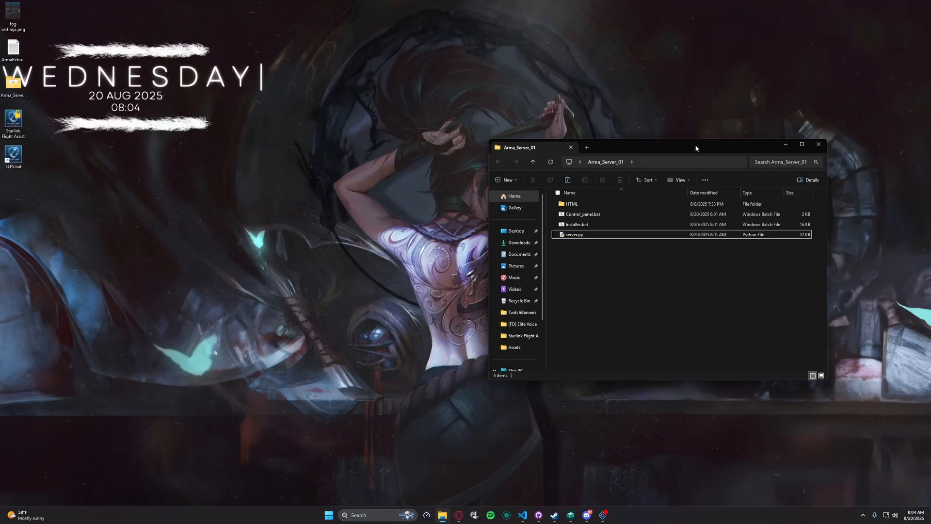
drag(696, 146, 711, 138)
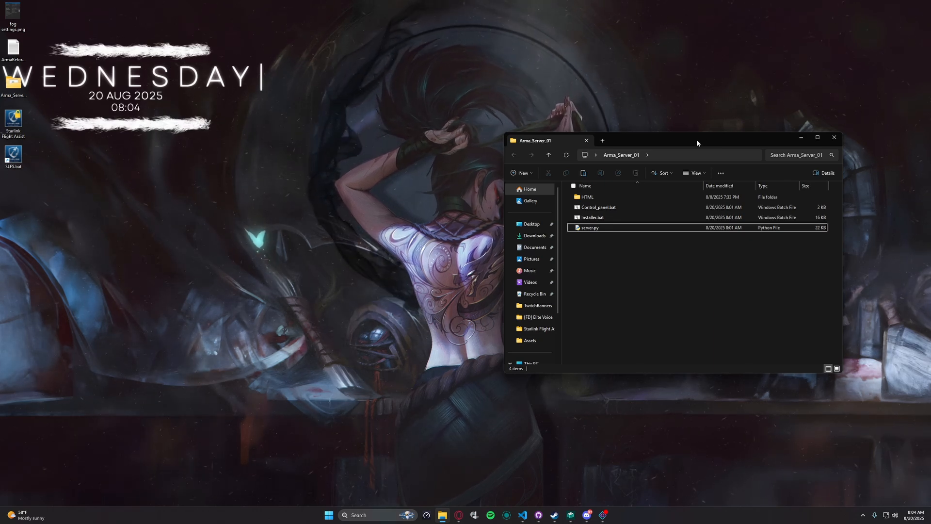
drag(697, 140, 718, 126)
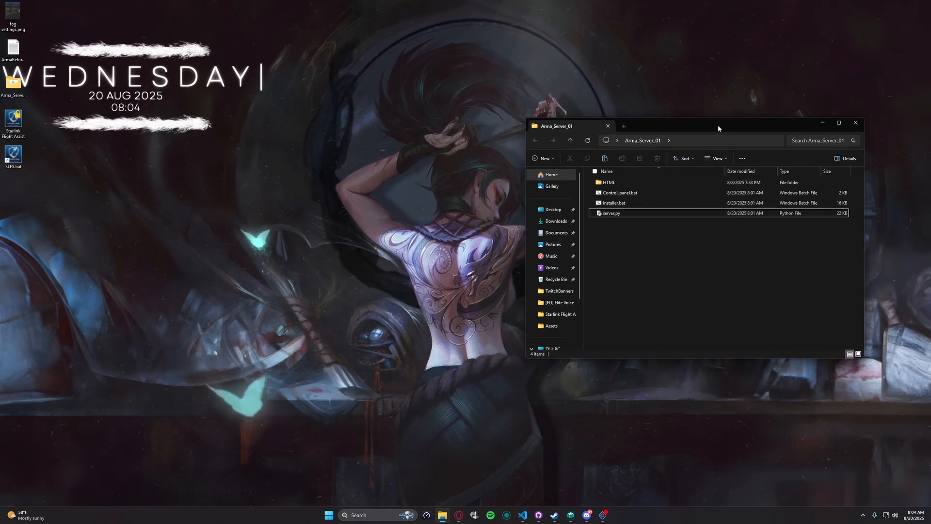
drag(659, 125, 673, 123)
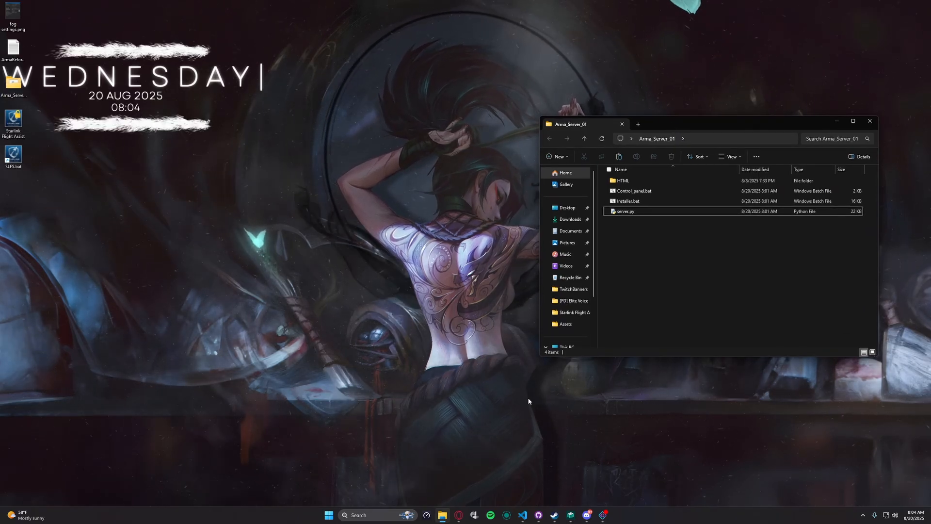
Step: Switch to the Opera browser, open YouTube in a new tab and change the active account to the Flockers Design channel
click(458, 521)
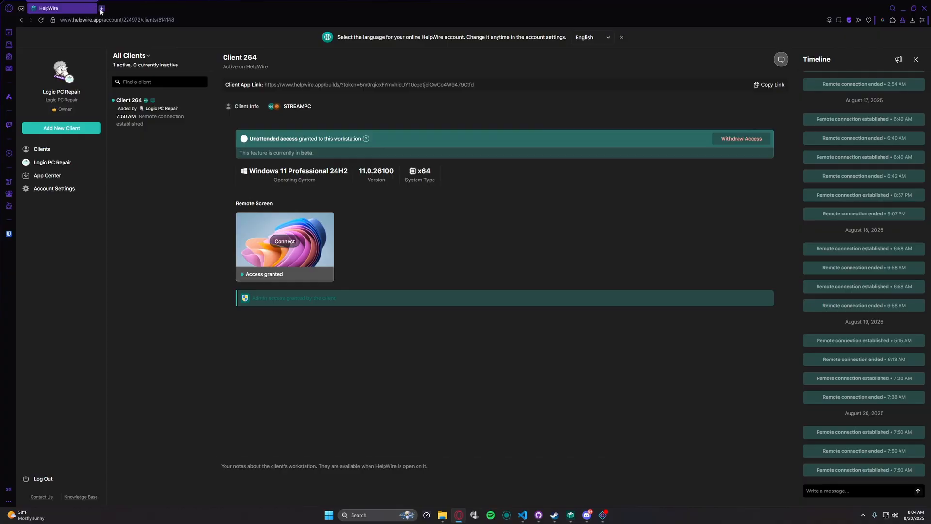
click(102, 8)
text(y)
key(Return)
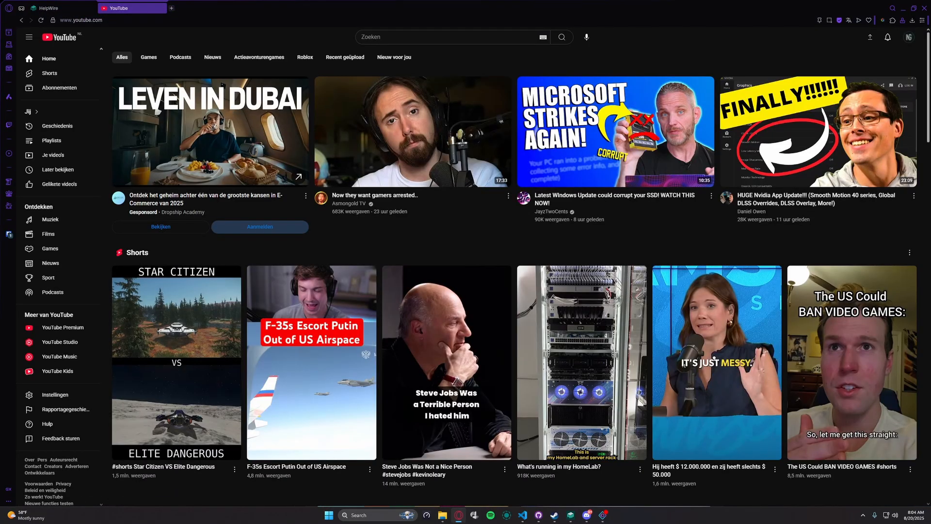
click(909, 44)
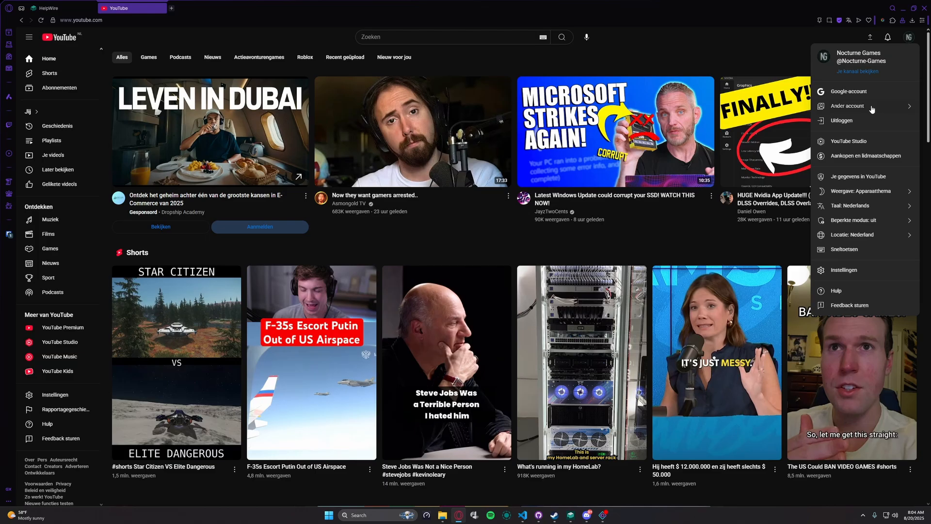
click(871, 107)
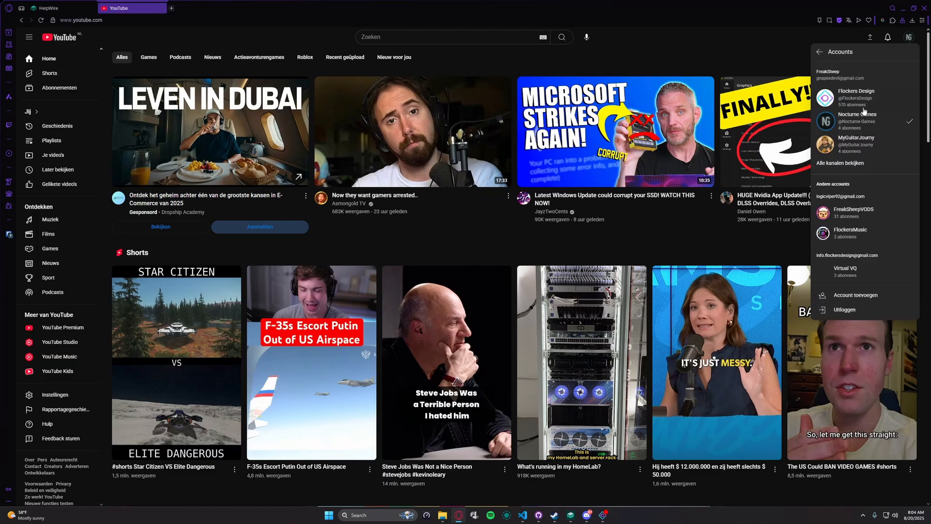
click(824, 100)
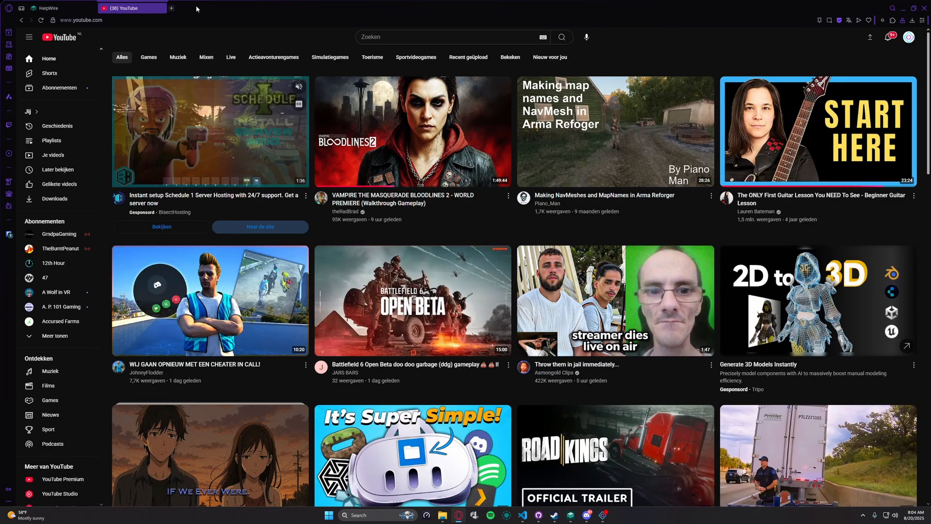
Step: Open the FlockersDesign Dev Hub site in a new tab and go to its Arma Reforger server files page
click(171, 8)
text(flo)
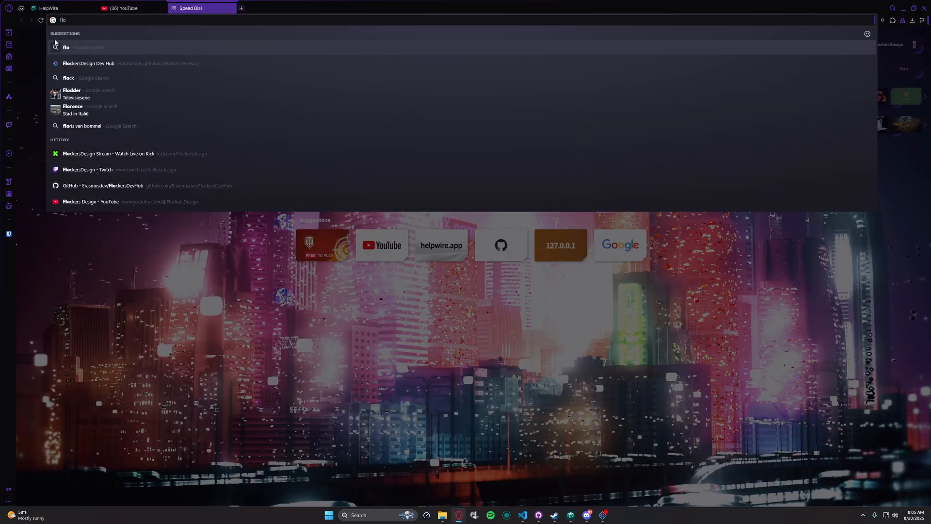
click(105, 62)
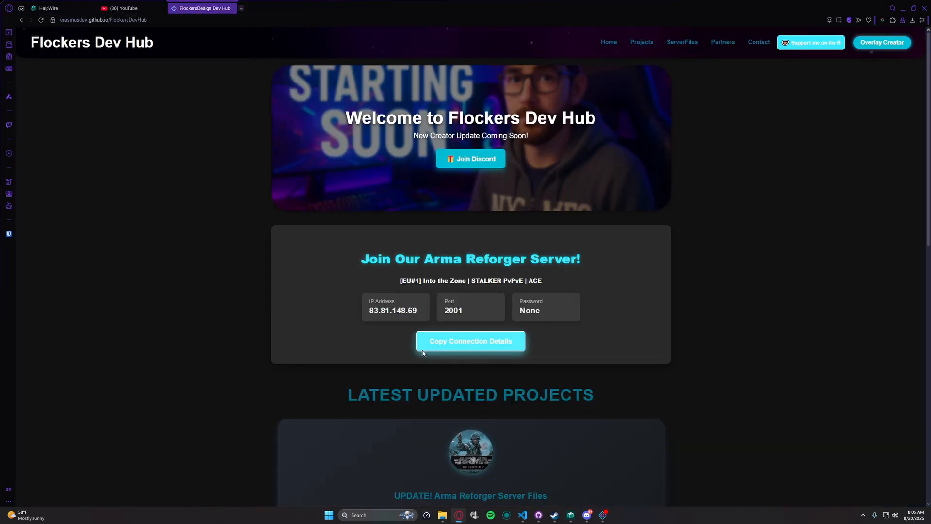
scroll(402, 364, down, 4)
click(463, 339)
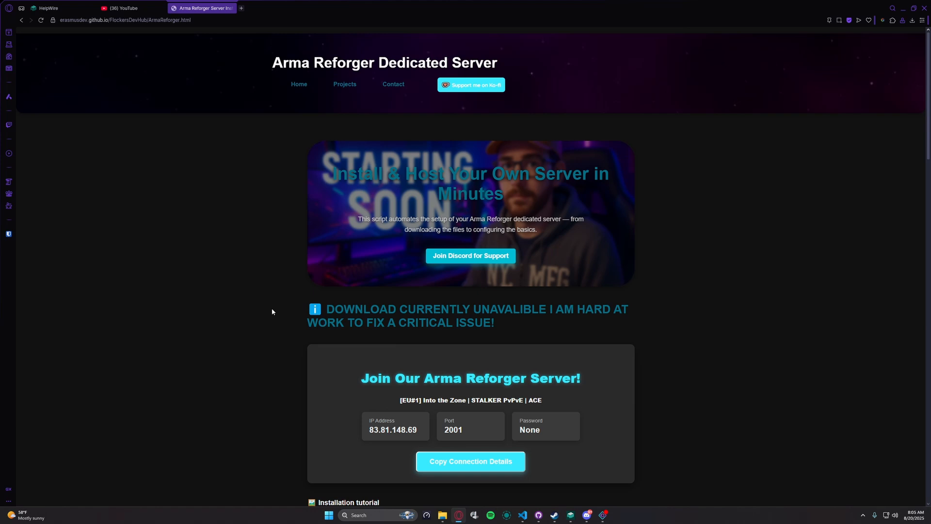
Step: Read through the server page's features, requirements, installation steps, port forwarding table, known bugs and version info
scroll(262, 315, down, 4)
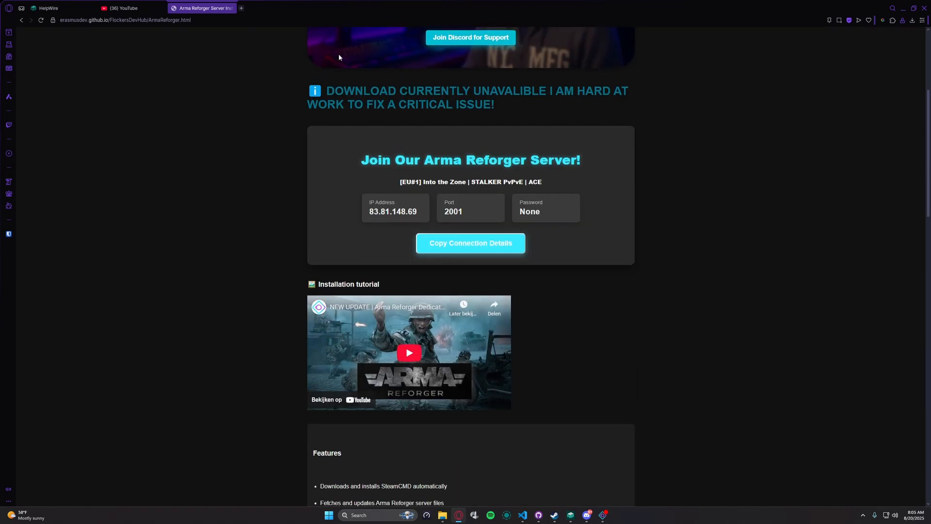
scroll(410, 303, down, 4)
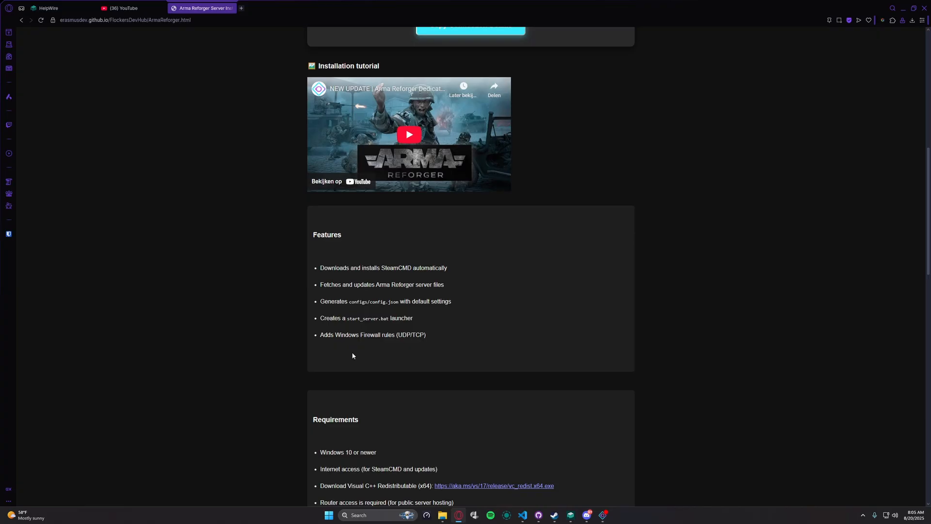
scroll(353, 356, down, 1)
scroll(422, 343, up, 3)
scroll(488, 346, up, 2)
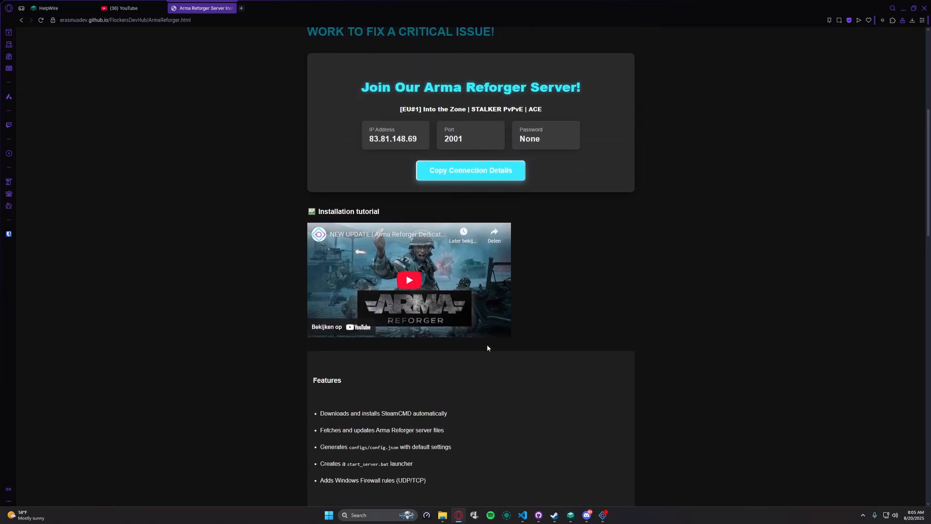
scroll(487, 346, down, 3)
scroll(488, 348, down, 4)
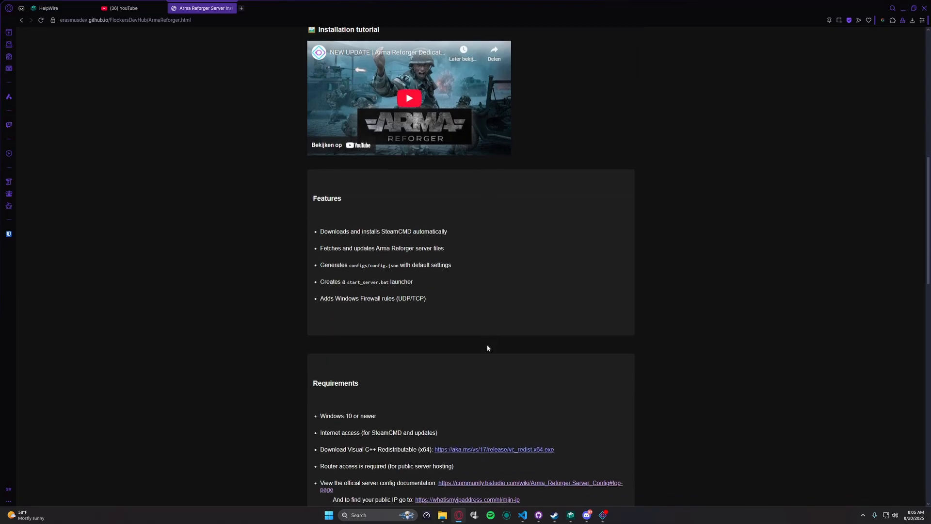
scroll(414, 334, down, 3)
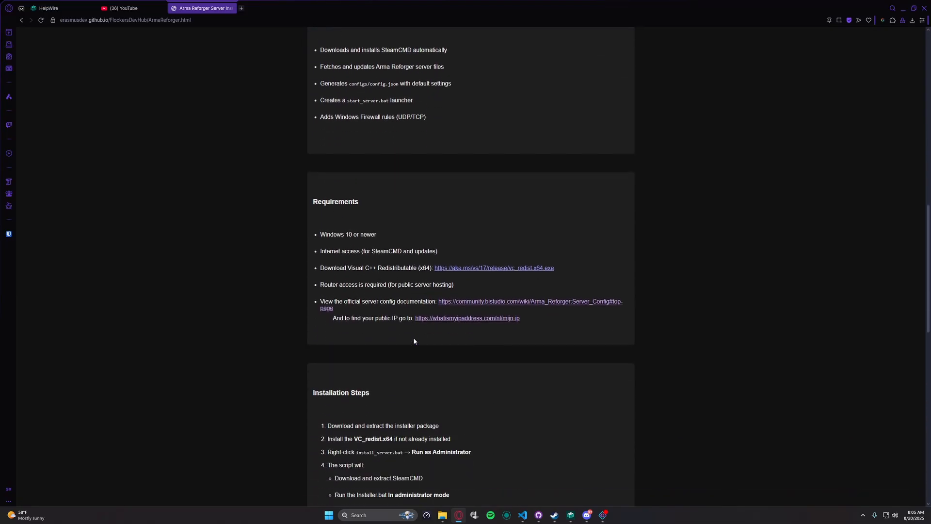
scroll(441, 358, down, 3)
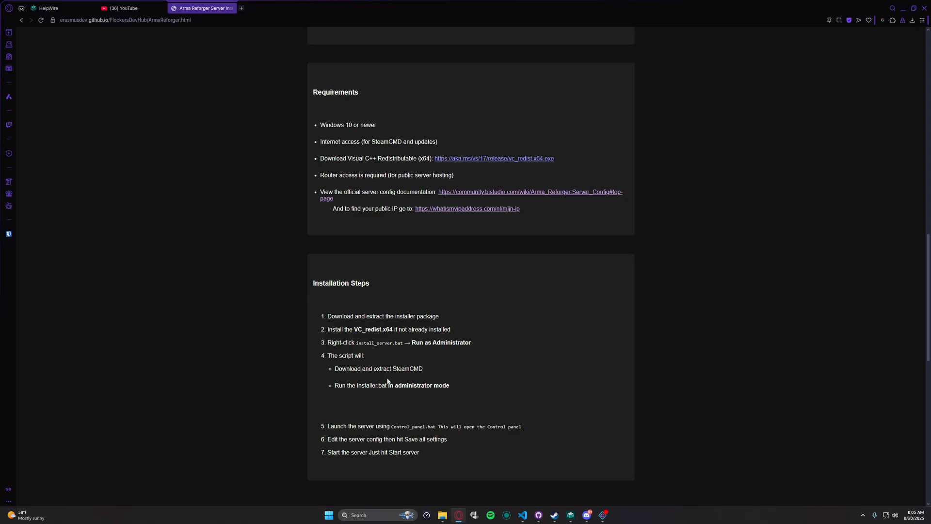
scroll(354, 388, down, 3)
scroll(313, 404, down, 2)
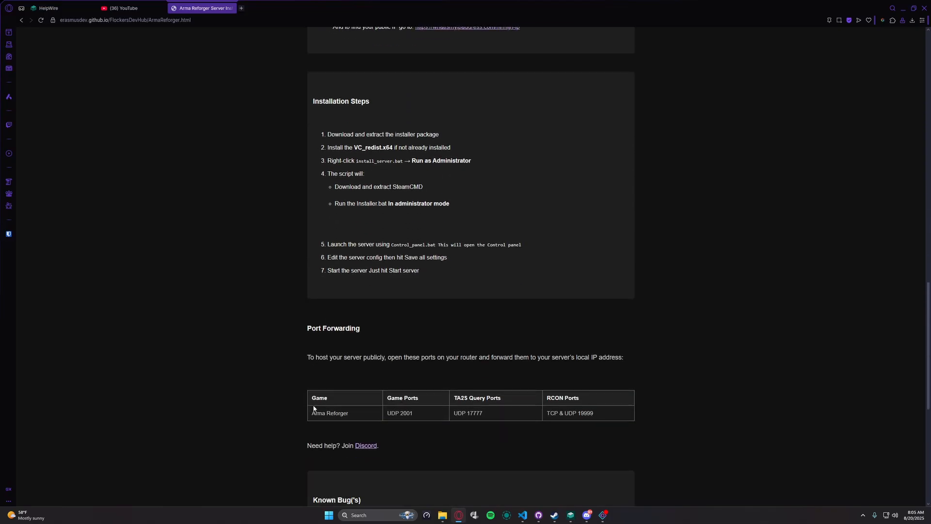
scroll(313, 408, down, 10)
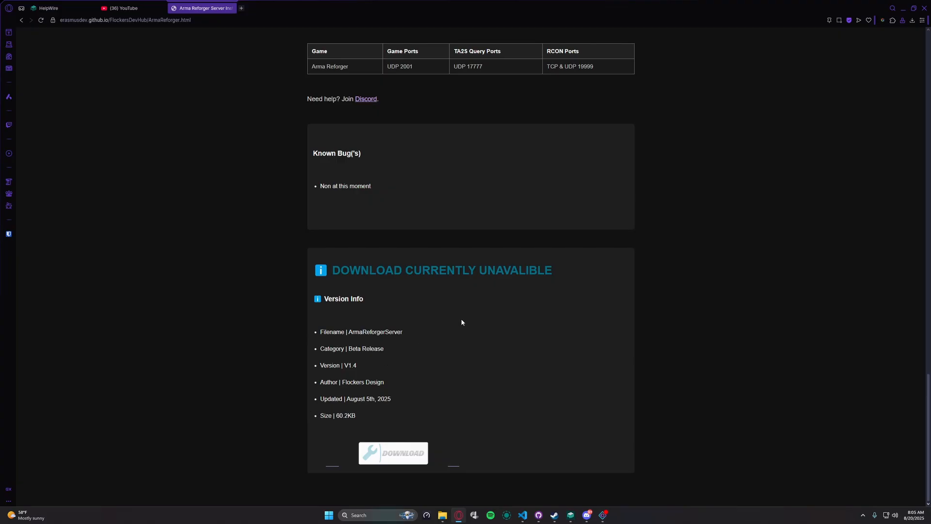
Step: Close the YouTube tab, minimize the browser and reposition the Arma_Server_01 folder window on the desktop
click(903, 9)
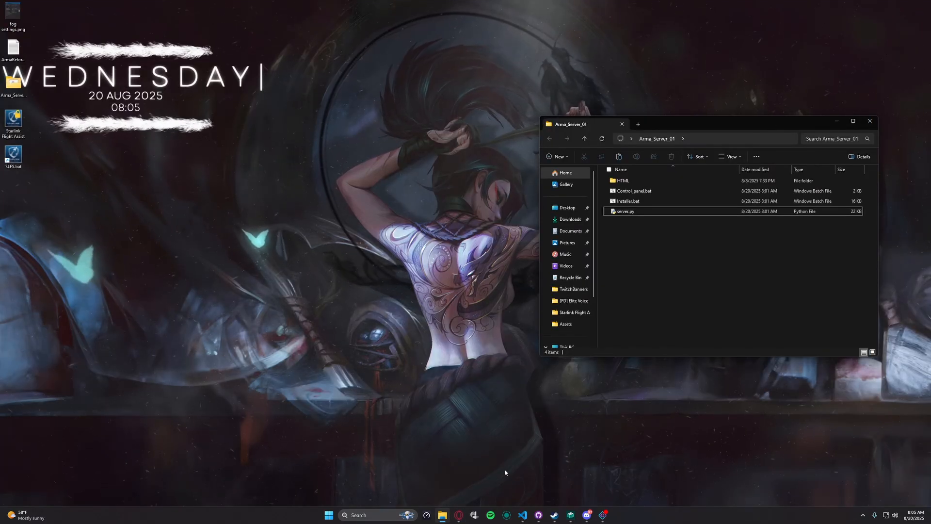
click(461, 518)
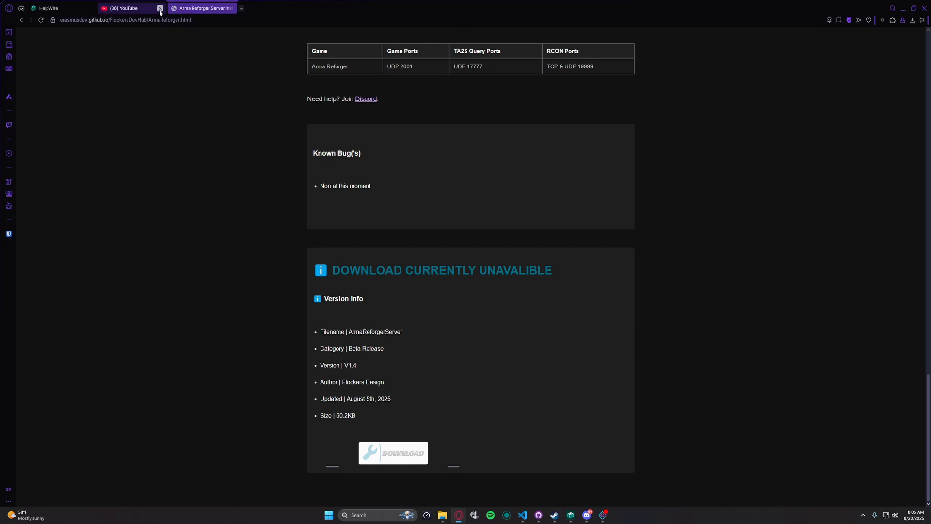
click(901, 10)
drag(714, 120, 695, 130)
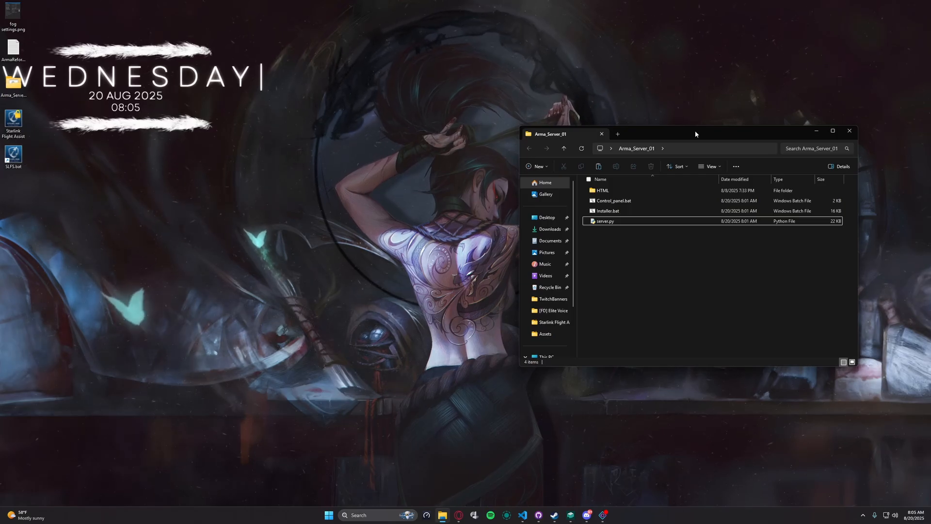
drag(695, 130, 711, 140)
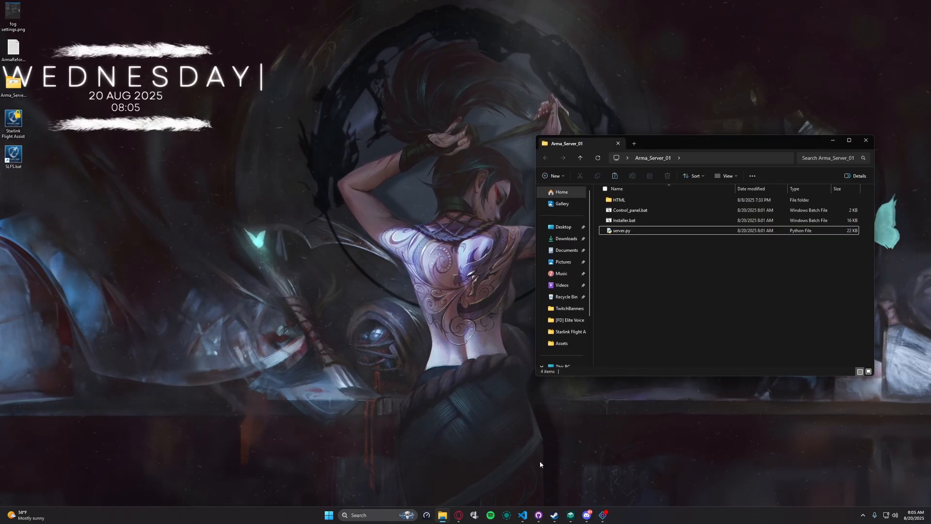
Step: Bring the Arma Reforger server page back up and review its version info, port forwarding, requirements and download notice
click(461, 518)
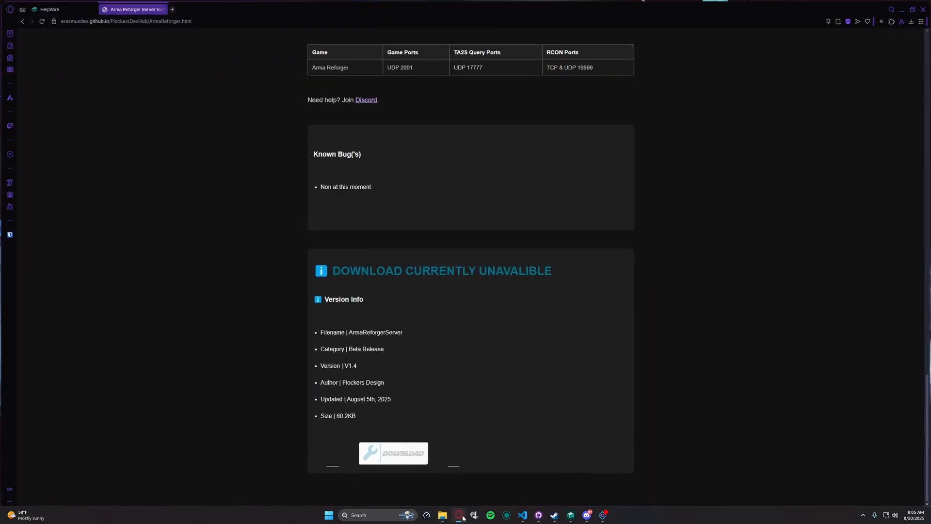
double_click(355, 365)
scroll(438, 382, up, 2)
scroll(439, 384, up, 10)
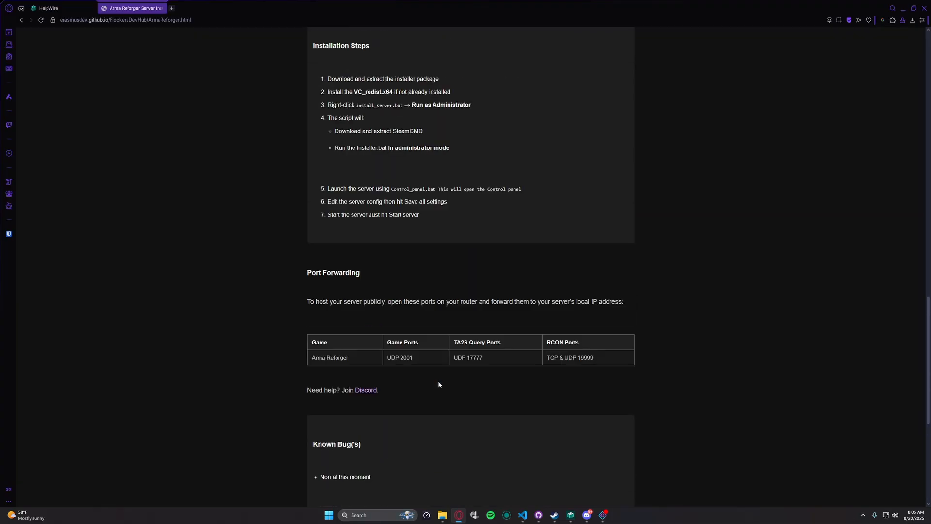
scroll(438, 384, down, 10)
scroll(411, 419, down, 1)
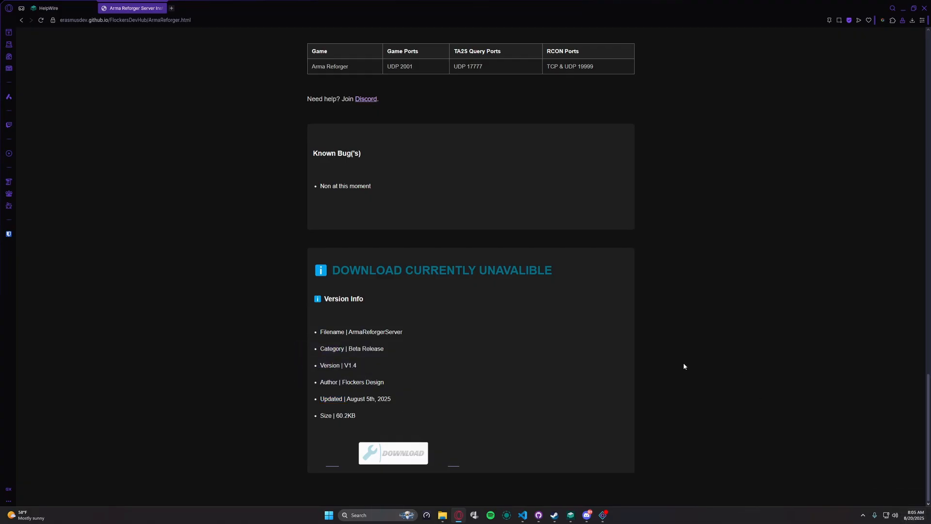
scroll(684, 367, up, 14)
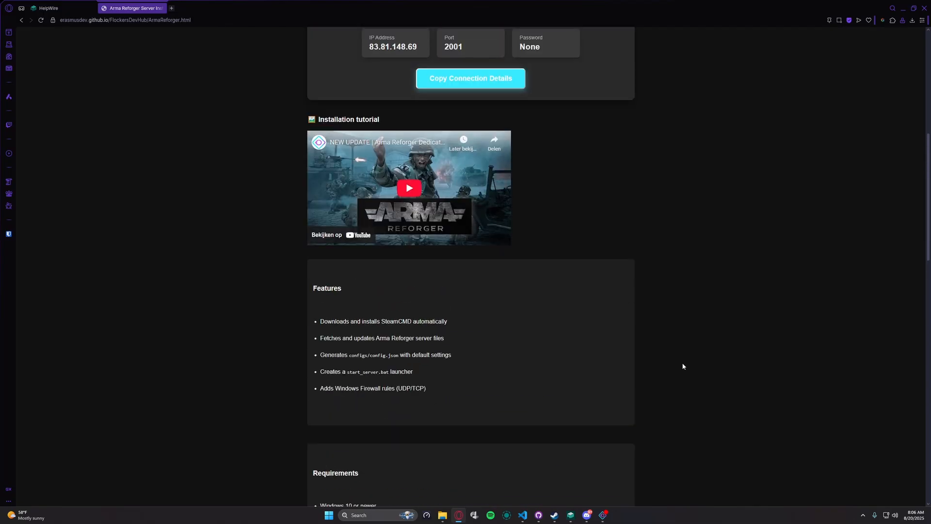
scroll(470, 291, down, 4)
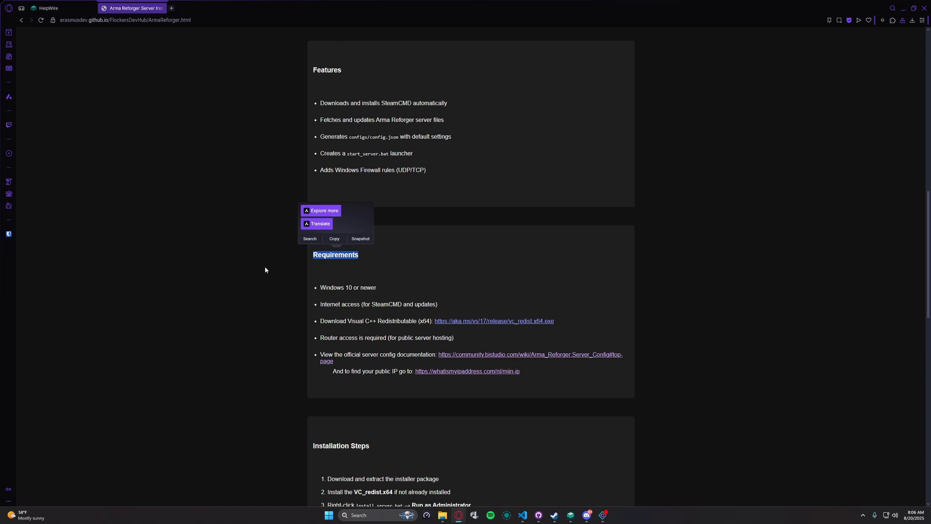
scroll(251, 343, up, 7)
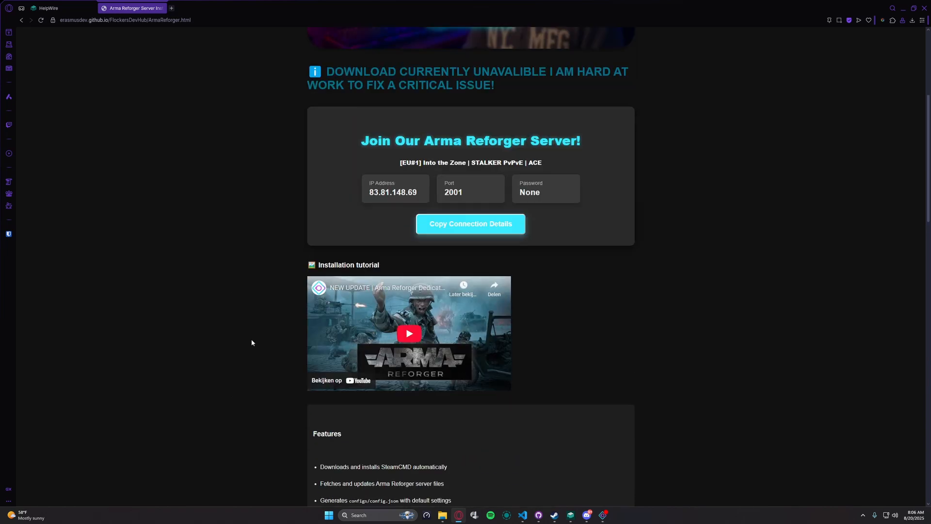
scroll(251, 343, up, 5)
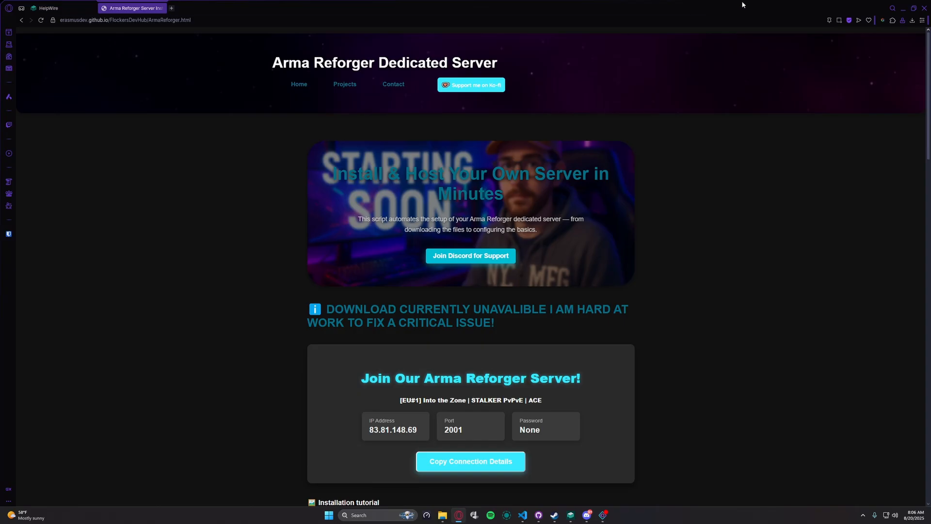
Step: Shrink the browser to a smaller window and arrange it side by side with the Arma_Server_01 folder window
drag(743, 5, 374, 35)
drag(704, 143, 712, 107)
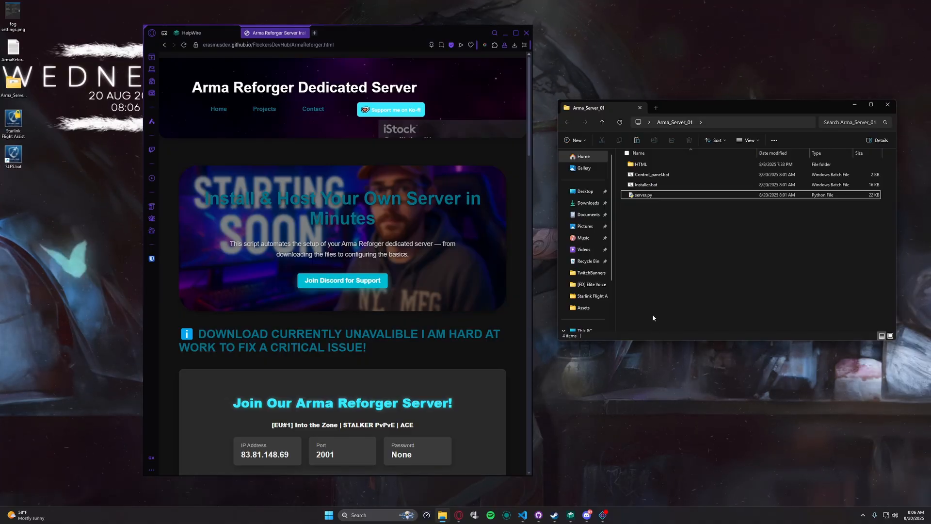
drag(690, 105, 680, 100)
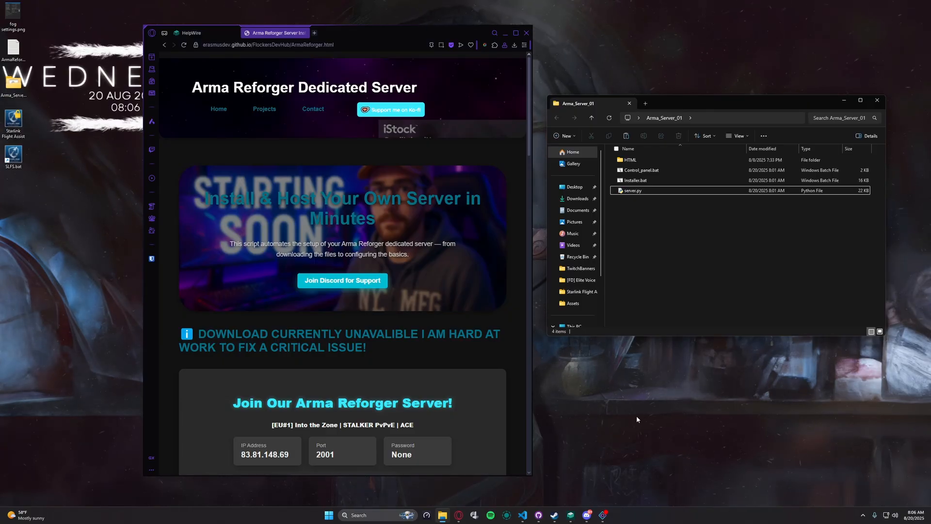
Step: Open Revo Uninstaller and filter the installed programs list by "py"
key(super)
text(r)
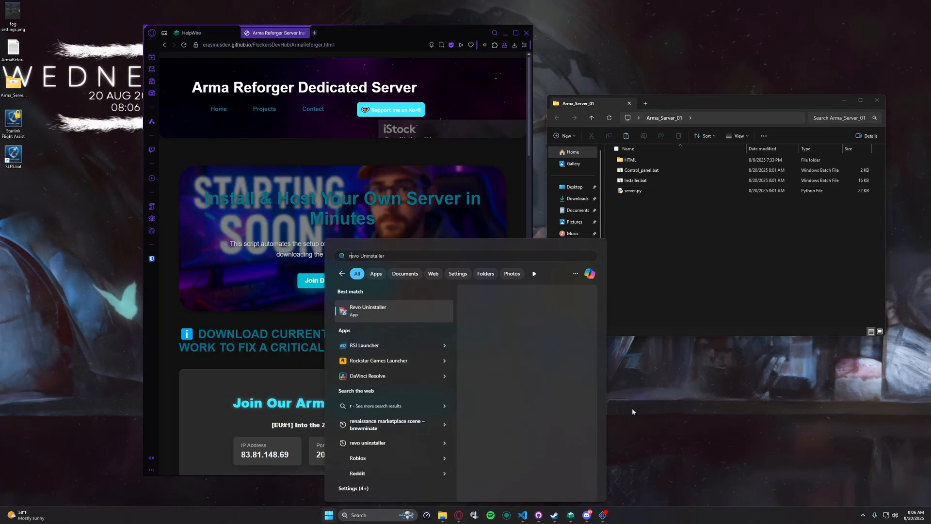
key(Return)
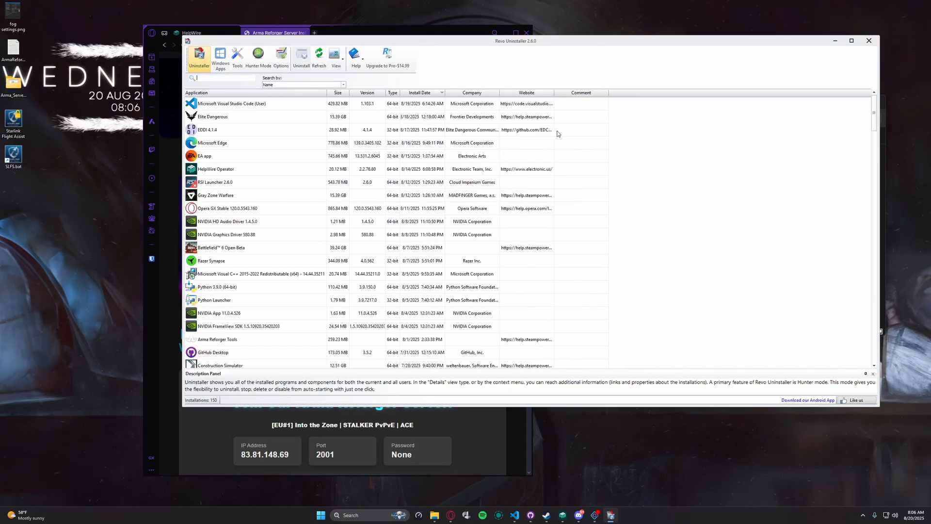
click(221, 65)
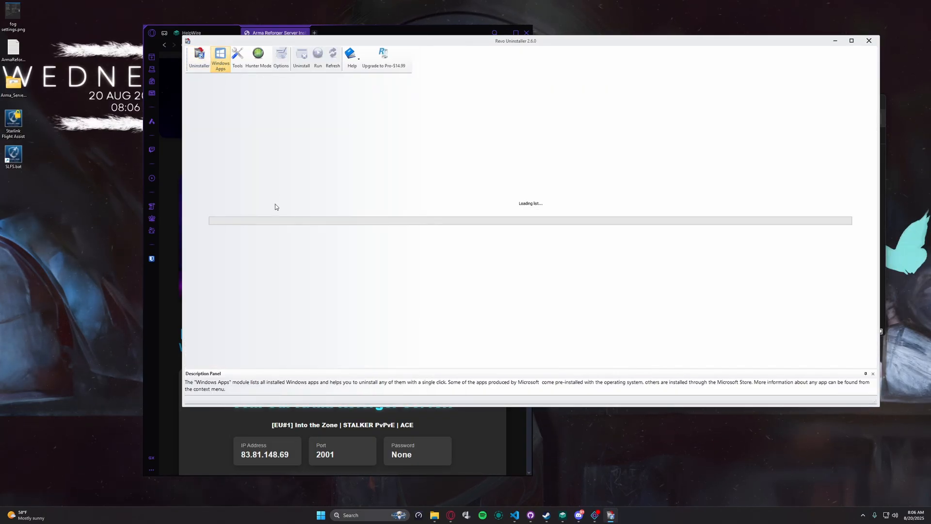
click(199, 58)
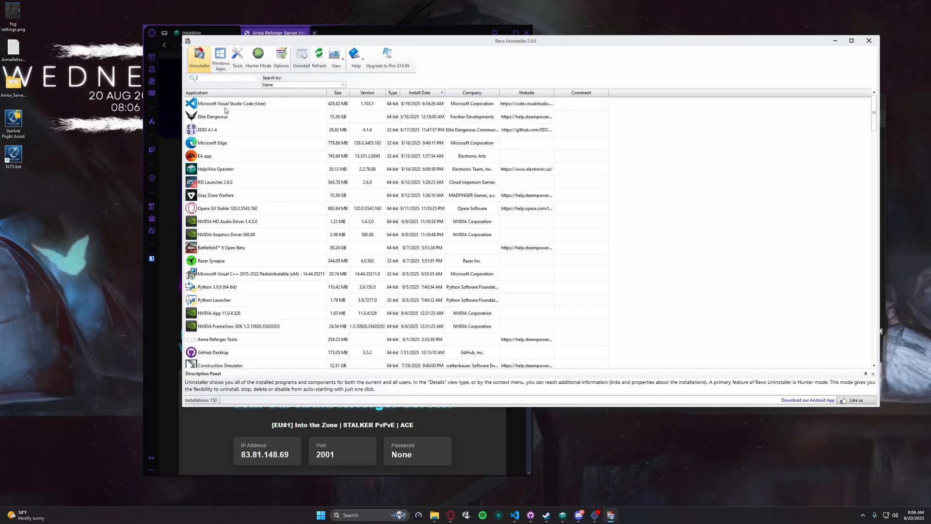
text(py)
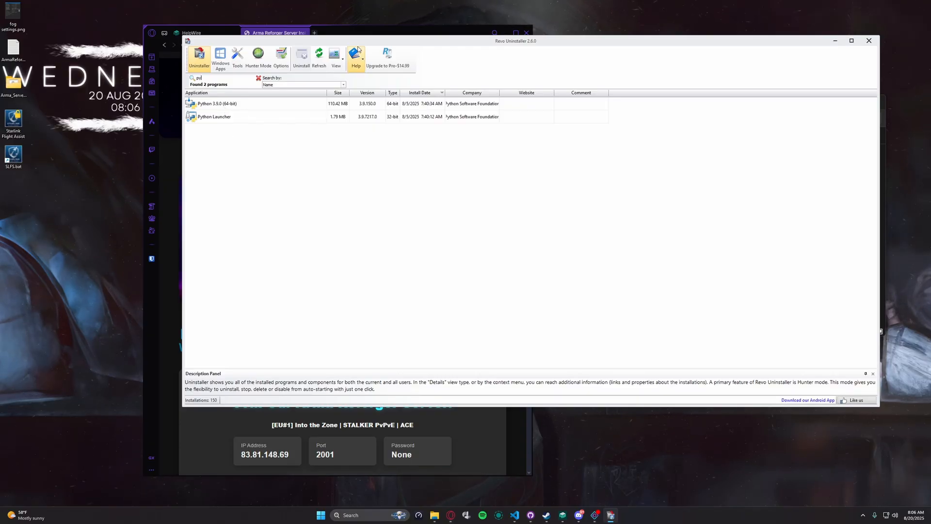
Step: Inspect the installed Python 3.9.0 (64-bit) entry without uninstalling it, and close Revo Uninstaller
drag(401, 44, 354, 61)
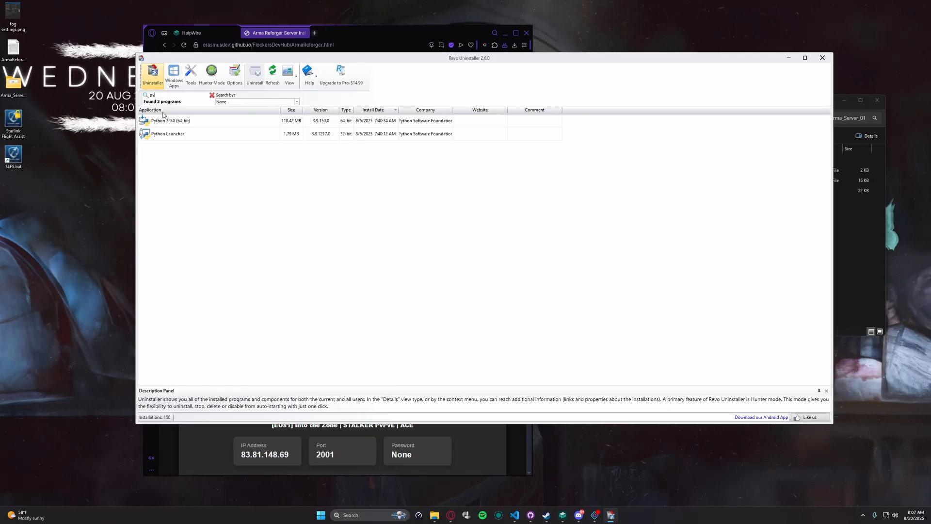
click(176, 126)
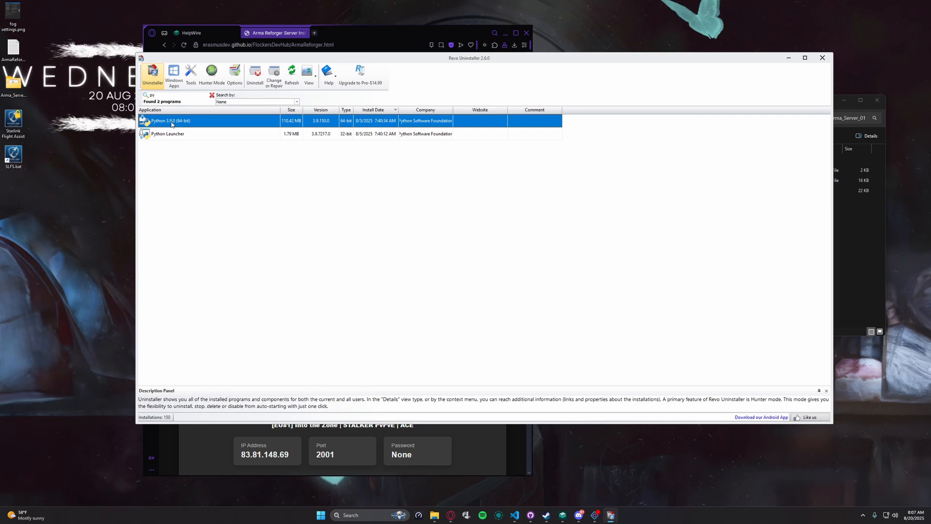
click(386, 33)
click(651, 65)
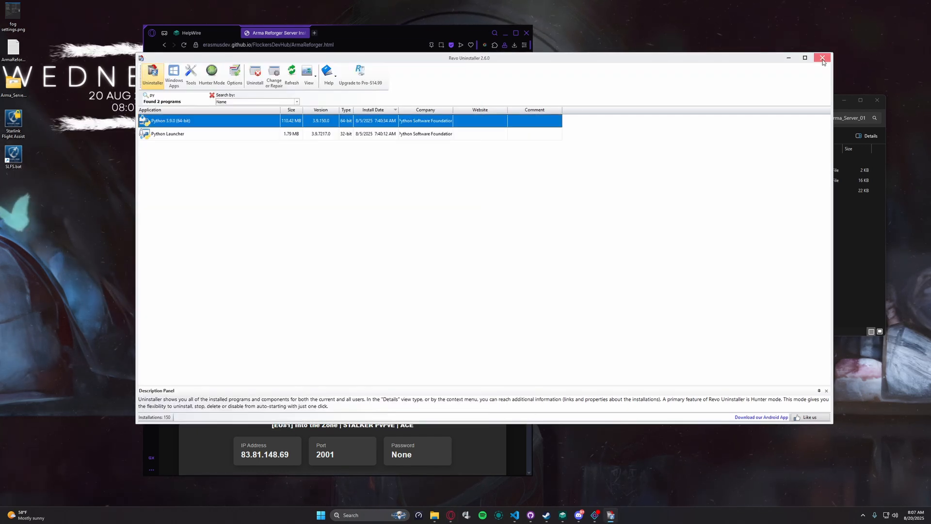
click(822, 58)
mouse_move(757, 101)
mouse_down()
mouse_move(766, 103)
mouse_move(759, 115)
mouse_up()
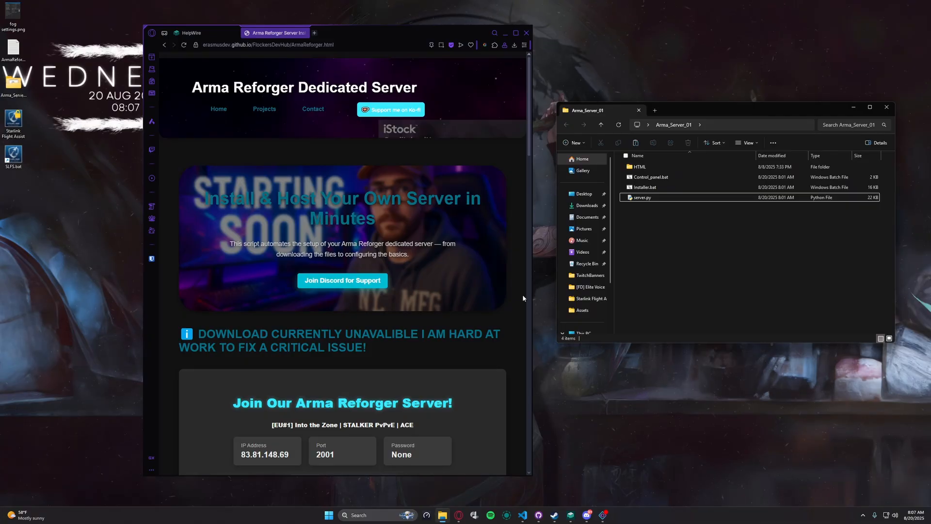
drag(381, 33, 361, 34)
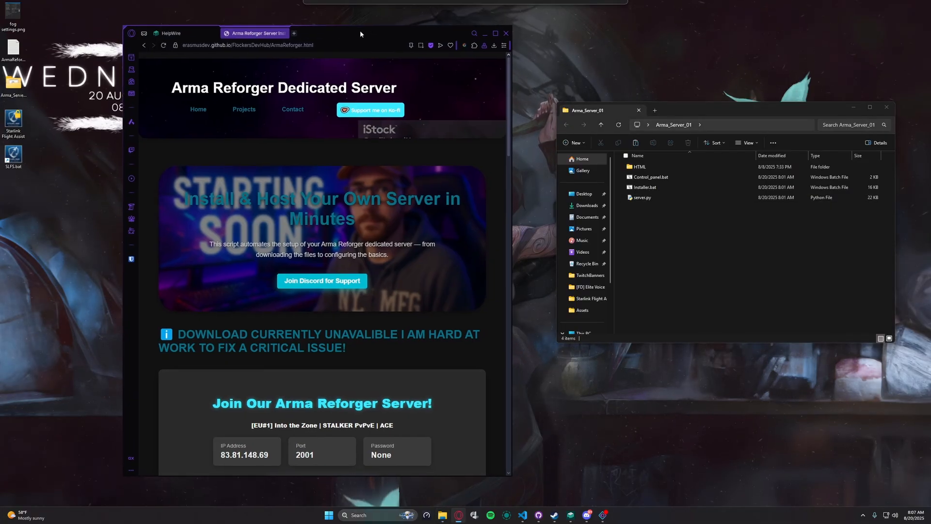
mouse_move(602, 517)
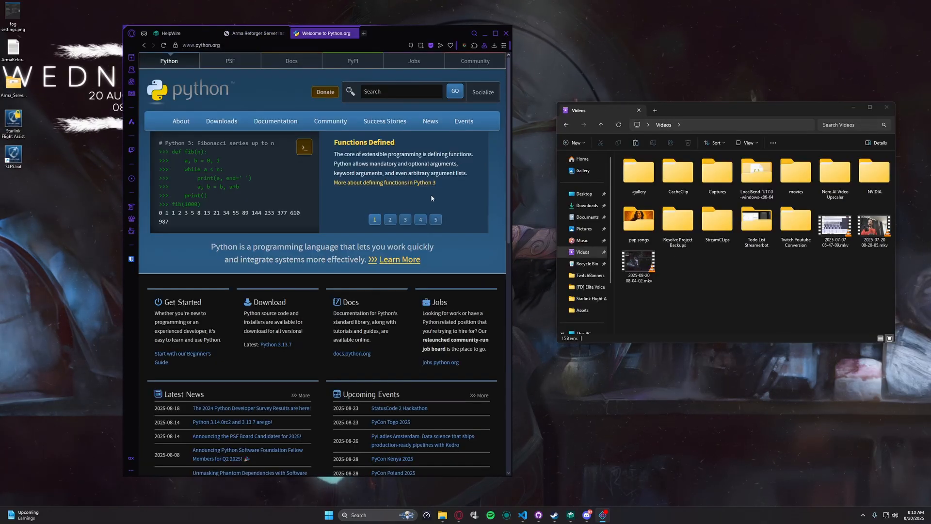
Step: Put the Videos folder window away, maximize the browser and open the Downloads page of python.org
click(855, 108)
drag(399, 32, 552, 39)
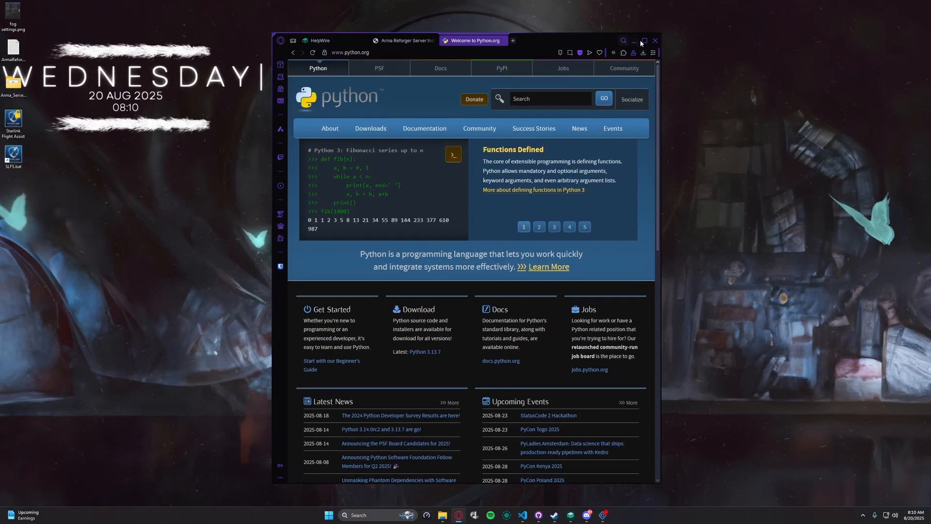
double_click(552, 37)
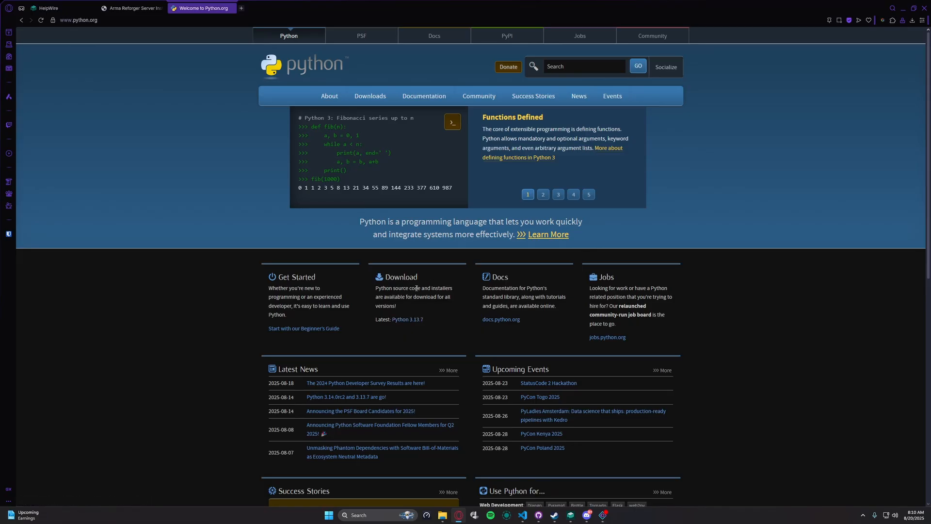
mouse_move(378, 99)
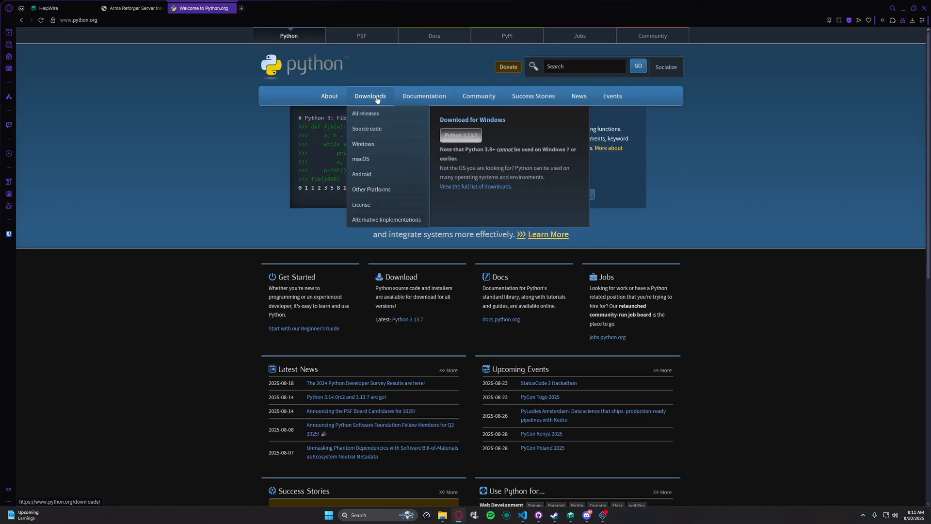
click(369, 99)
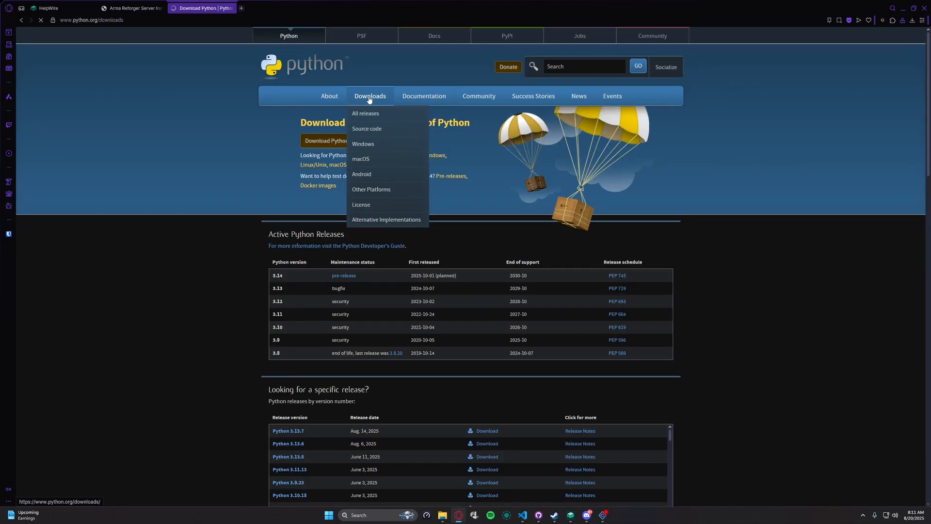
Step: Download the Python 3.13.7 installer for Windows and save python-3.13.7-amd64.exe in the Downloads folder
scroll(257, 348, down, 1)
scroll(256, 349, down, 1)
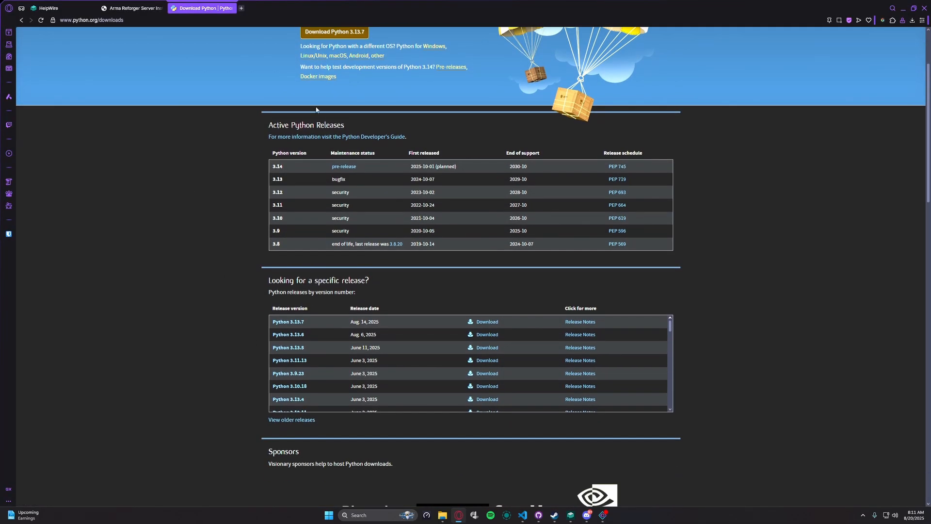
scroll(316, 110, up, 1)
scroll(336, 105, up, 1)
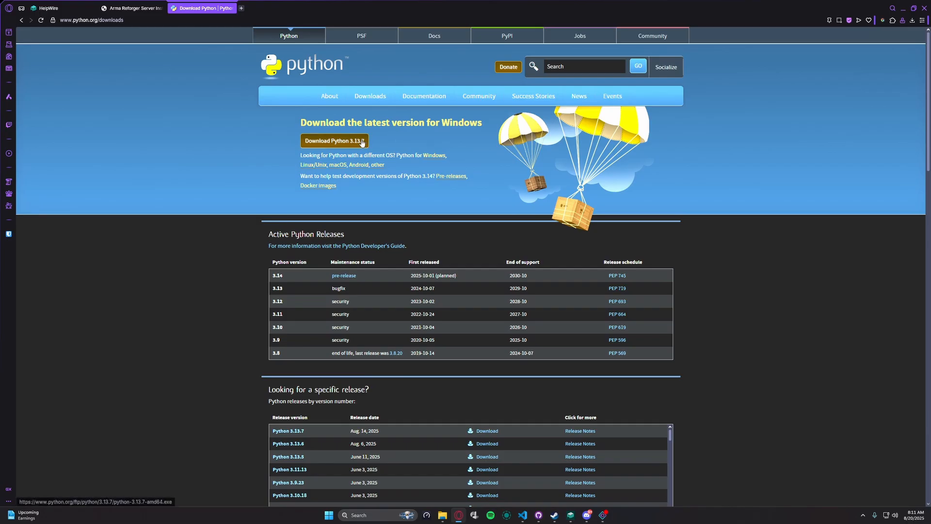
click(332, 142)
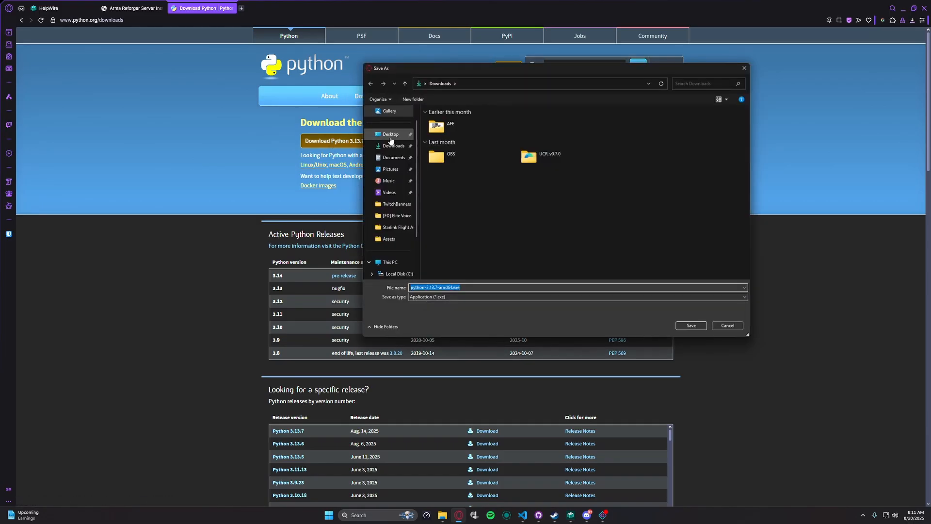
click(691, 326)
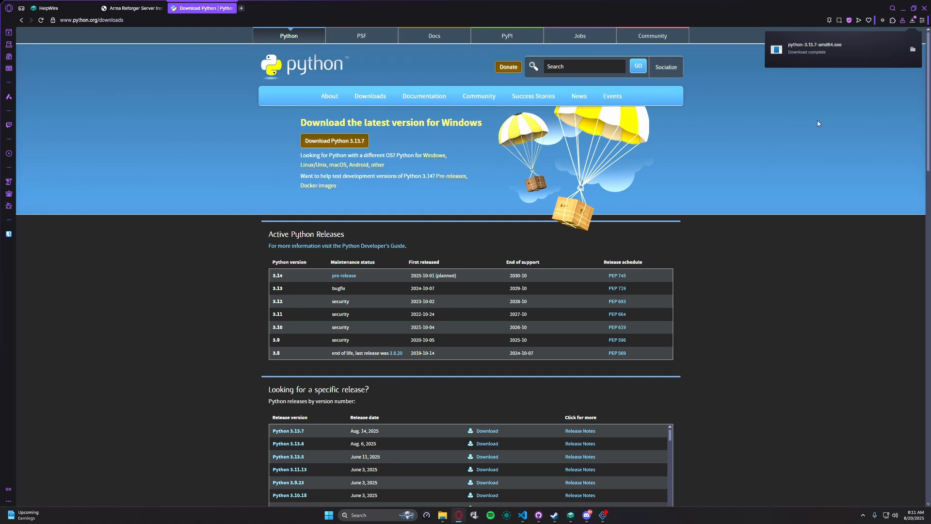
Step: Show the downloaded python-3.13.7-amd64.exe in its folder from the browser's download list
drag(679, 5, 604, 46)
double_click(602, 43)
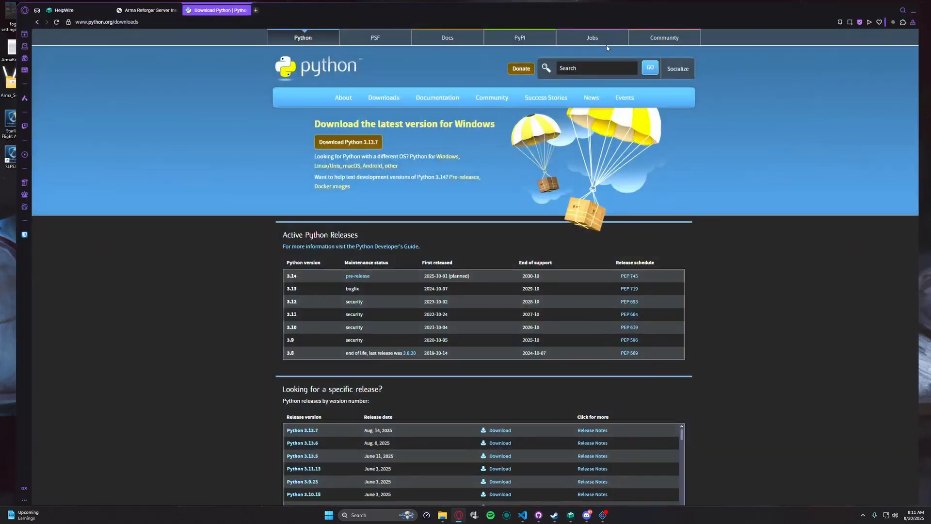
click(913, 21)
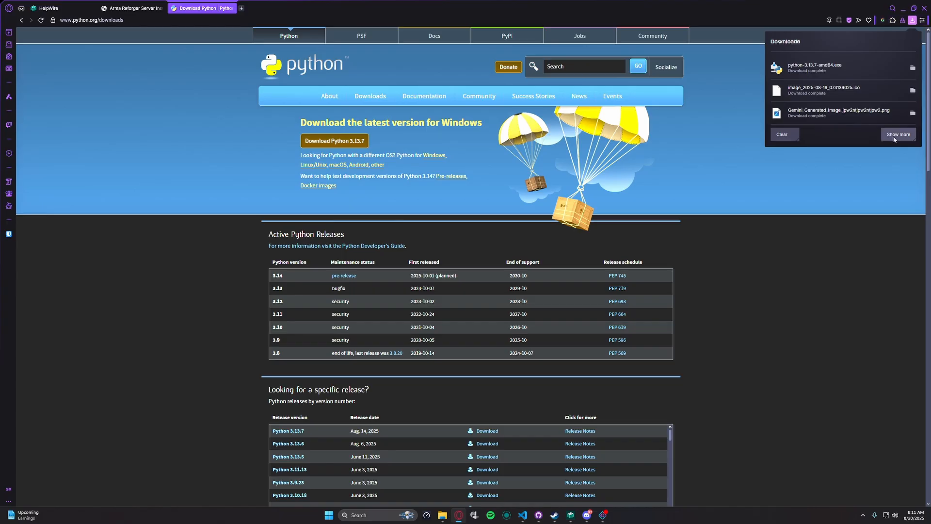
click(913, 69)
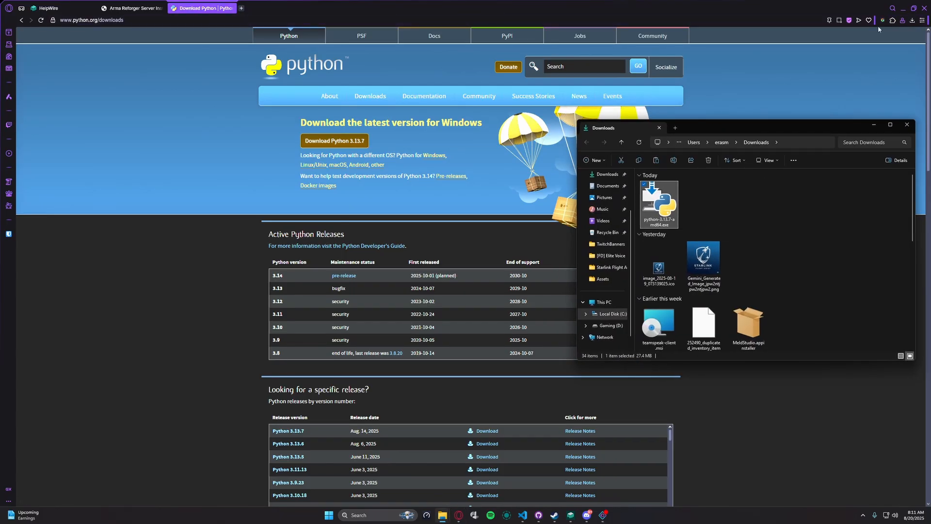
Step: Close the Python download page and minimize the browser, leaving the Downloads folder window on the desktop
click(230, 9)
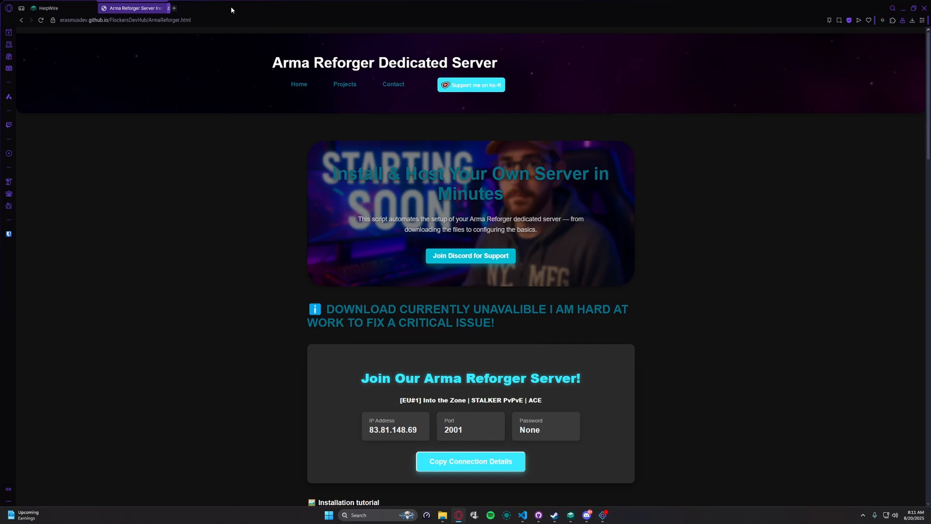
click(903, 8)
drag(735, 126, 713, 119)
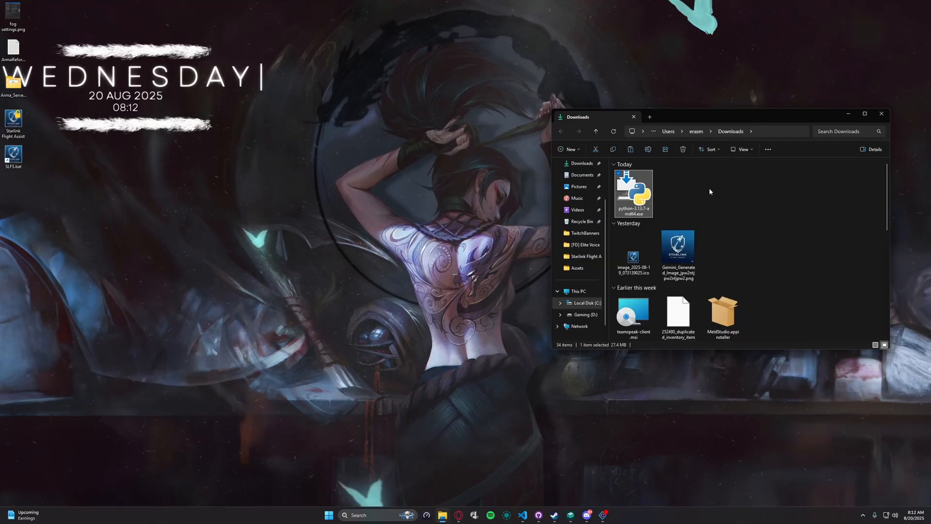
drag(656, 112, 605, 130)
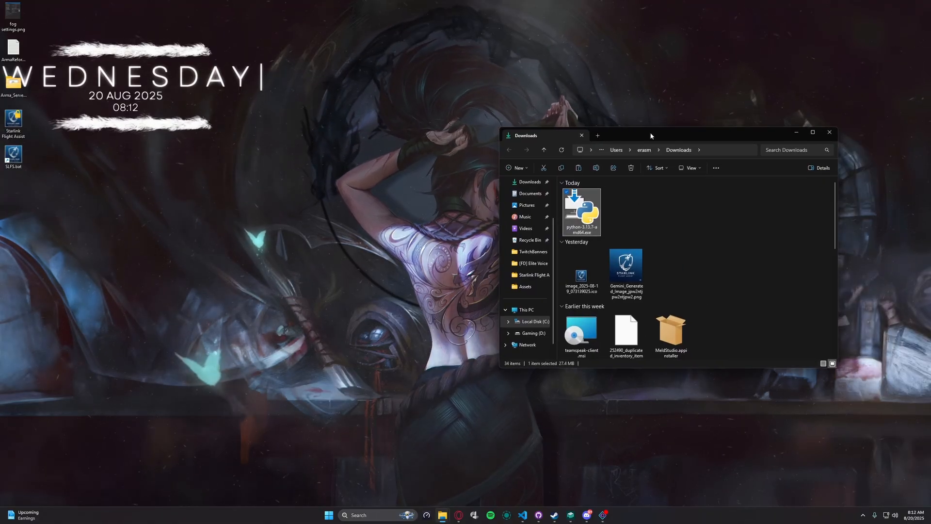
drag(662, 139, 667, 125)
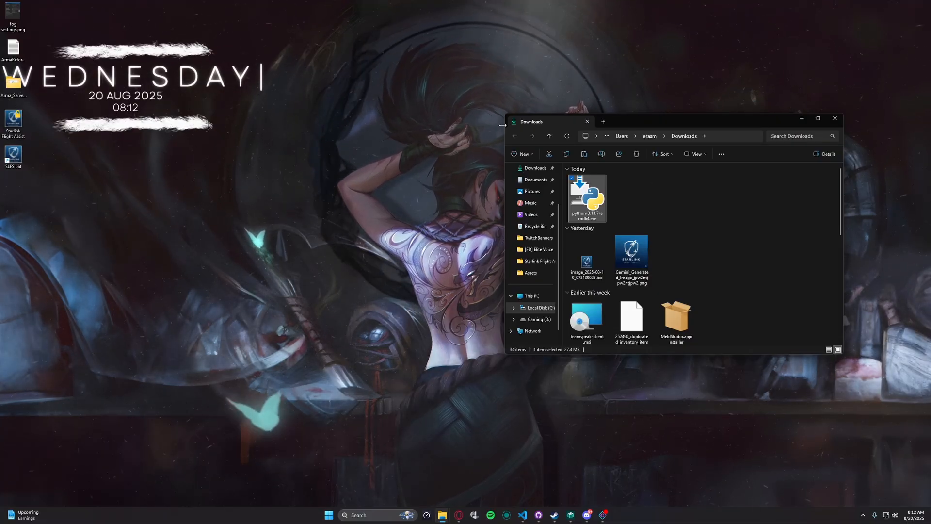
drag(699, 118, 678, 121)
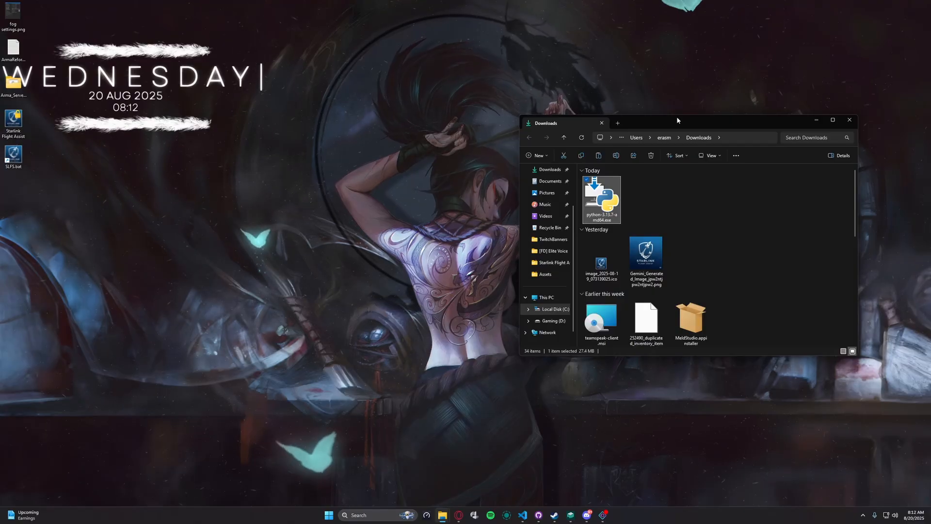
drag(677, 119, 666, 125)
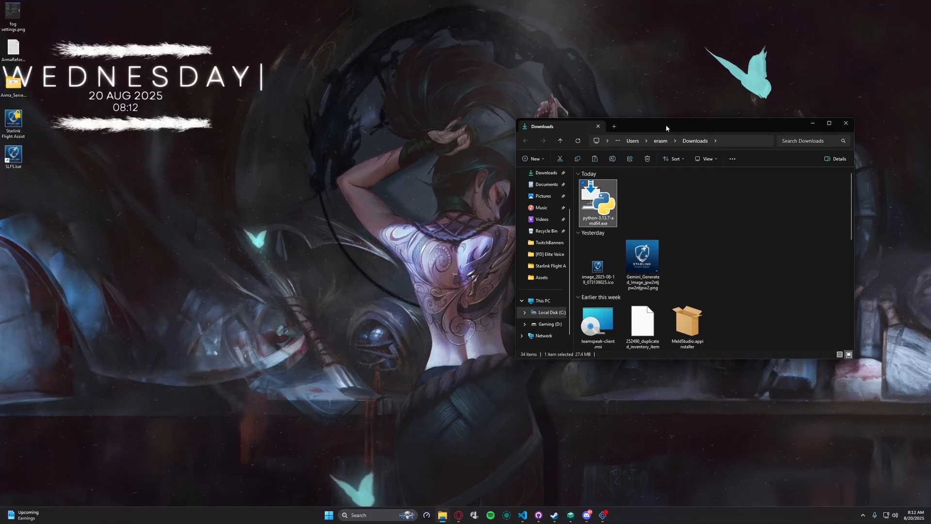
drag(660, 125, 675, 121)
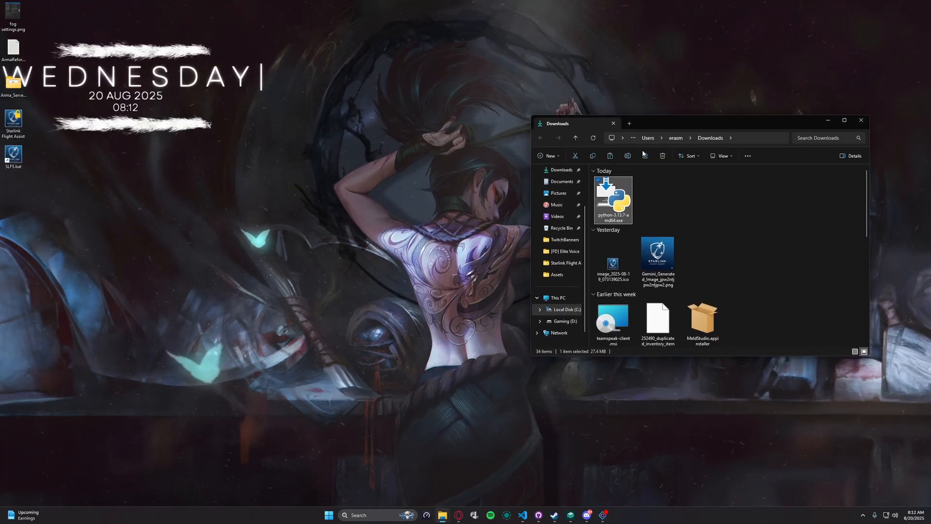
Step: Launch the python-3.13.7-amd64.exe installer and place its setup window beside the Downloads folder window
double_click(628, 200)
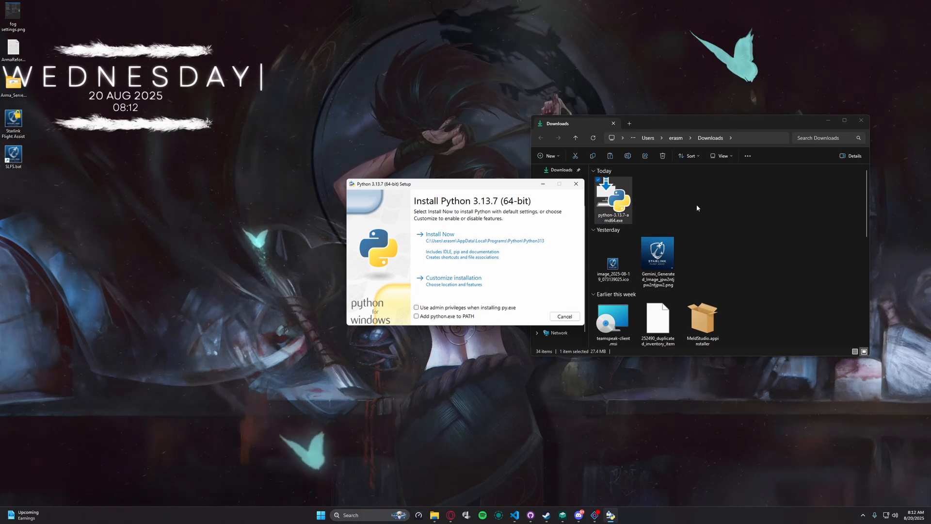
drag(509, 190, 450, 165)
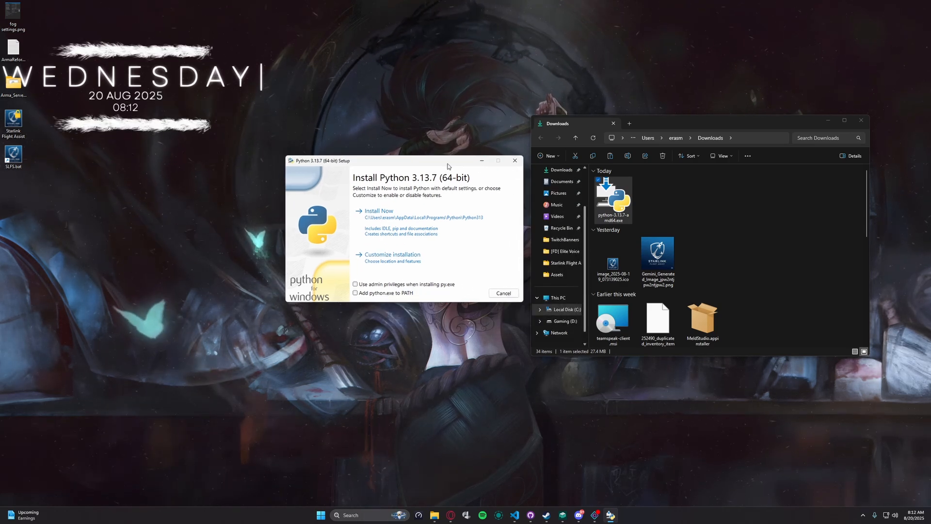
drag(698, 118, 710, 115)
drag(441, 159, 471, 141)
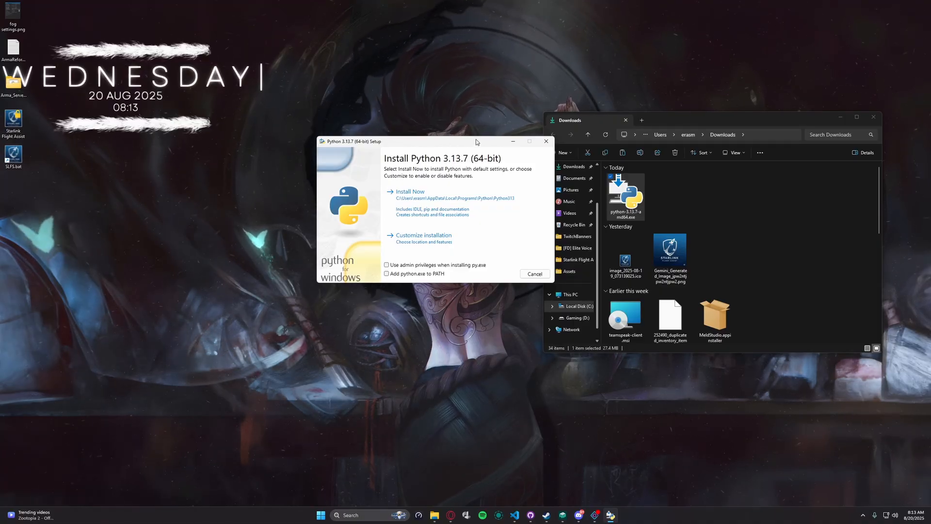
drag(454, 144, 441, 139)
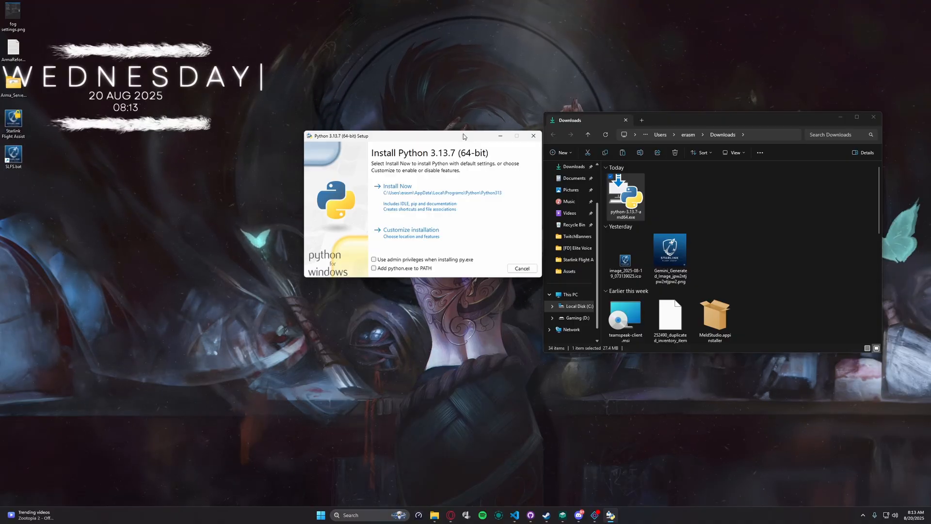
drag(463, 137, 443, 140)
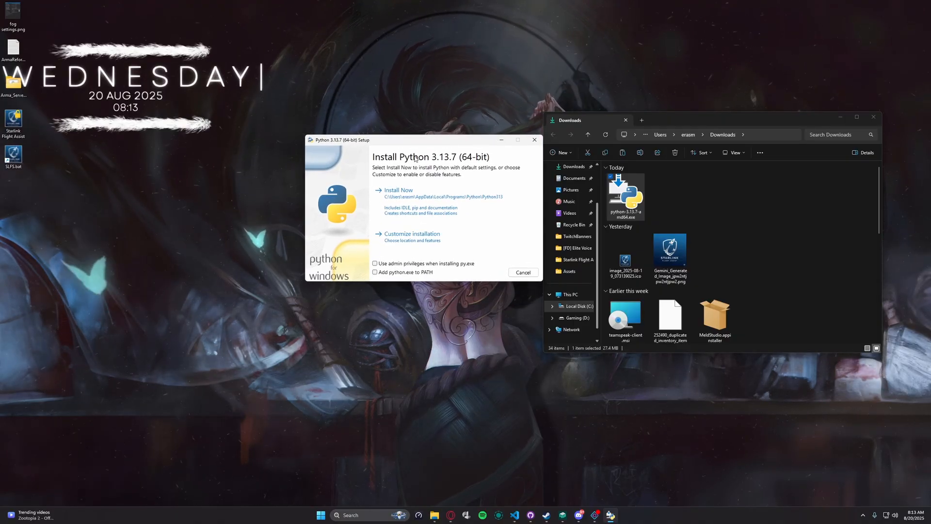
Step: Switch to the browser and examine the Version Info section near the end of the Arma Reforger Dedicated Server page
click(447, 520)
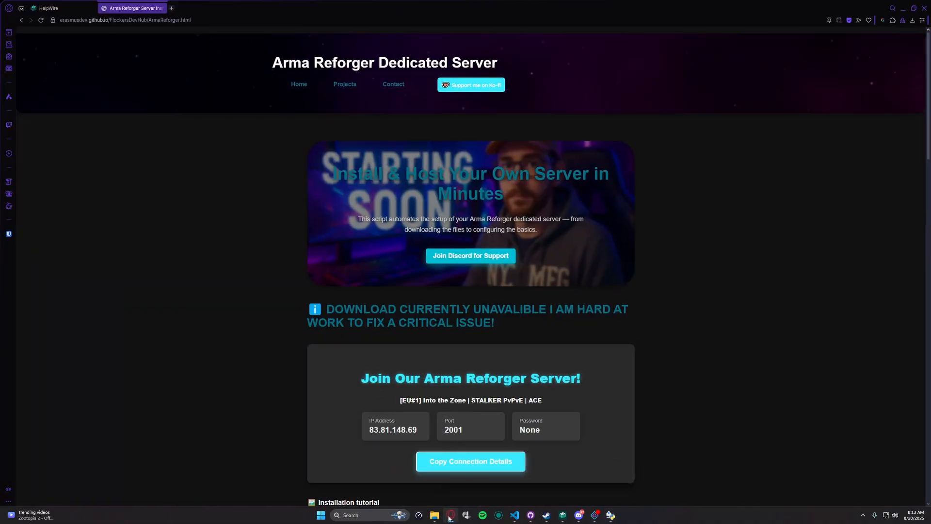
scroll(257, 410, down, 15)
scroll(258, 413, down, 5)
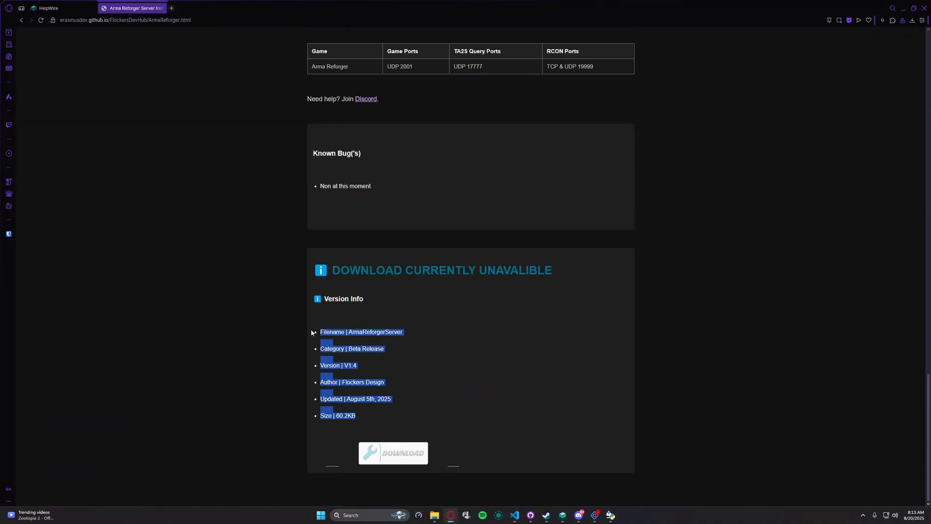
click(423, 387)
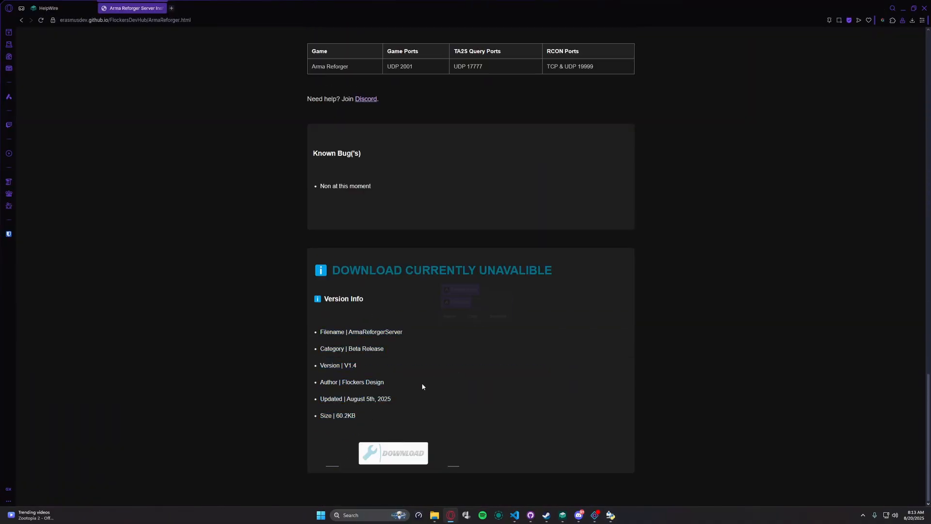
Step: Turn off Force dark pages in the browser's Easy Setup settings and minimize the browser
click(922, 19)
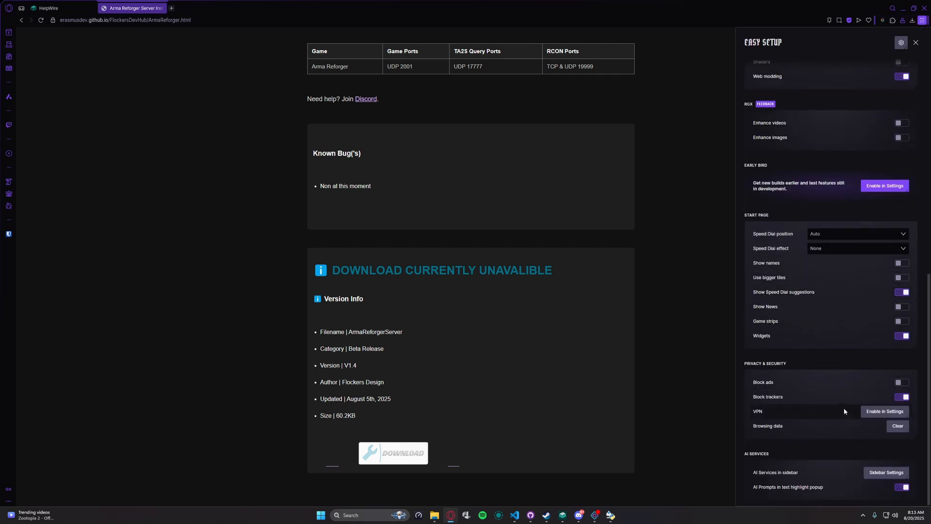
scroll(838, 387, up, 6)
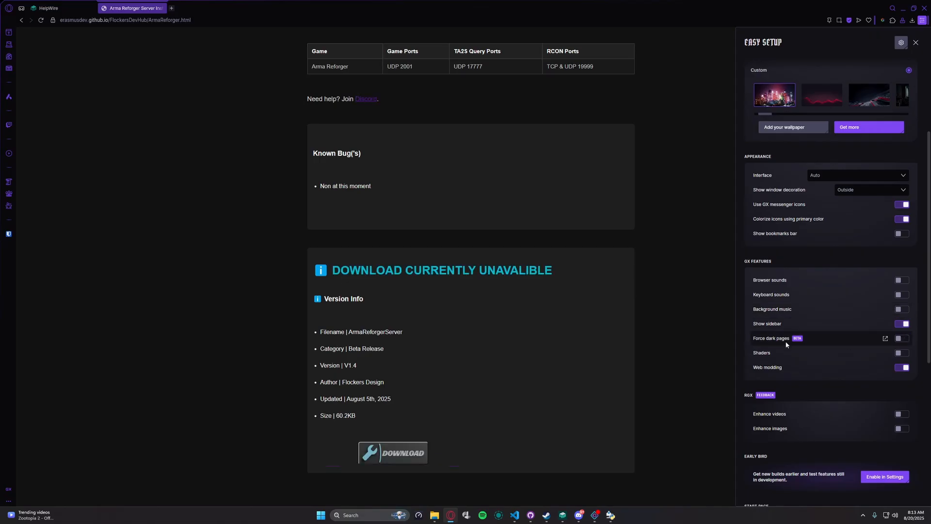
click(489, 431)
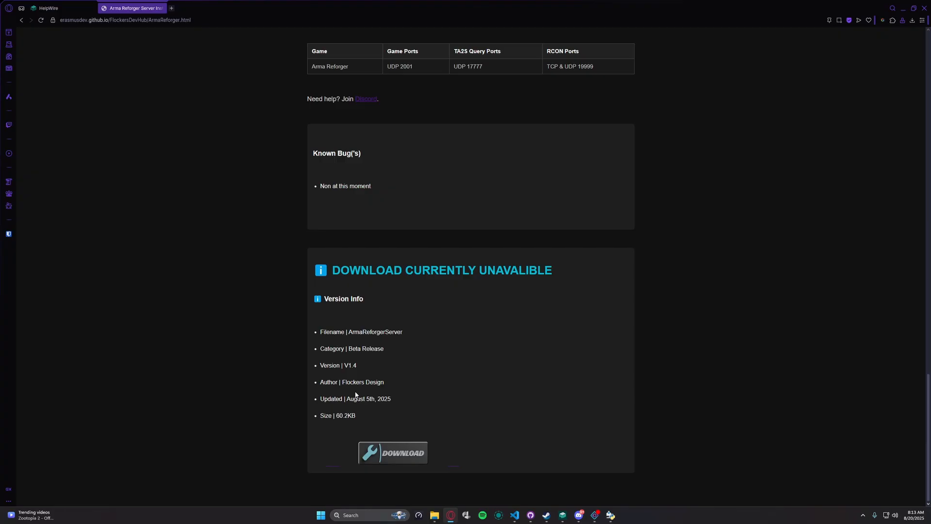
click(903, 10)
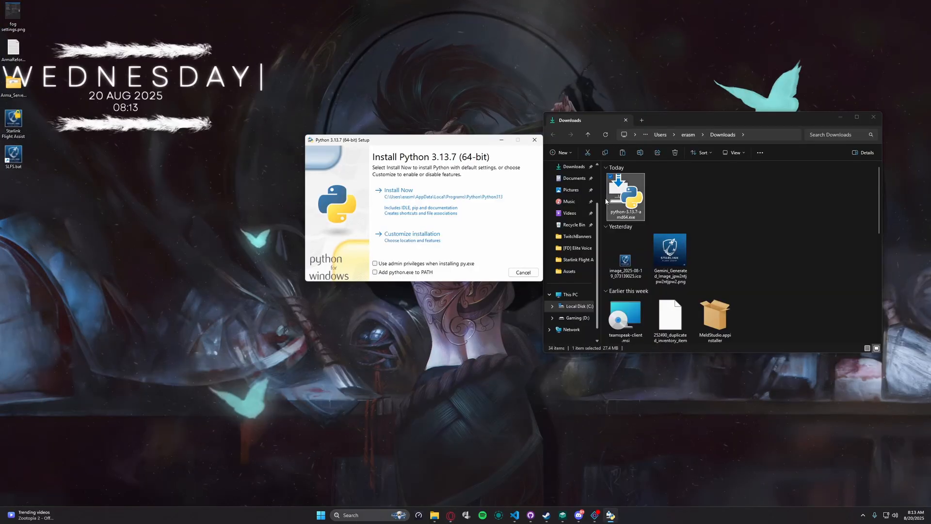
Step: Enable the use of admin privileges when installing py.exe in the Python 3.13.7 setup
drag(412, 140, 417, 156)
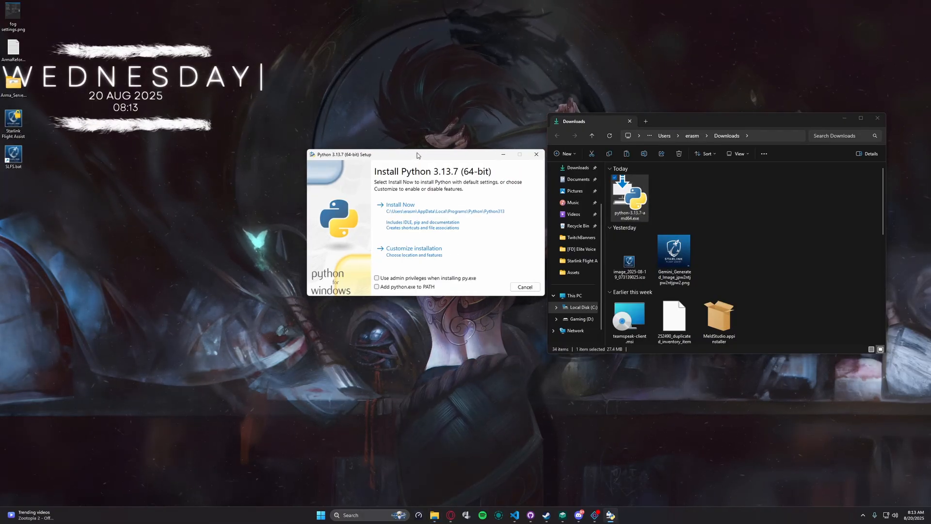
mouse_move(423, 155)
mouse_down()
mouse_move(404, 151)
mouse_move(423, 142)
mouse_up()
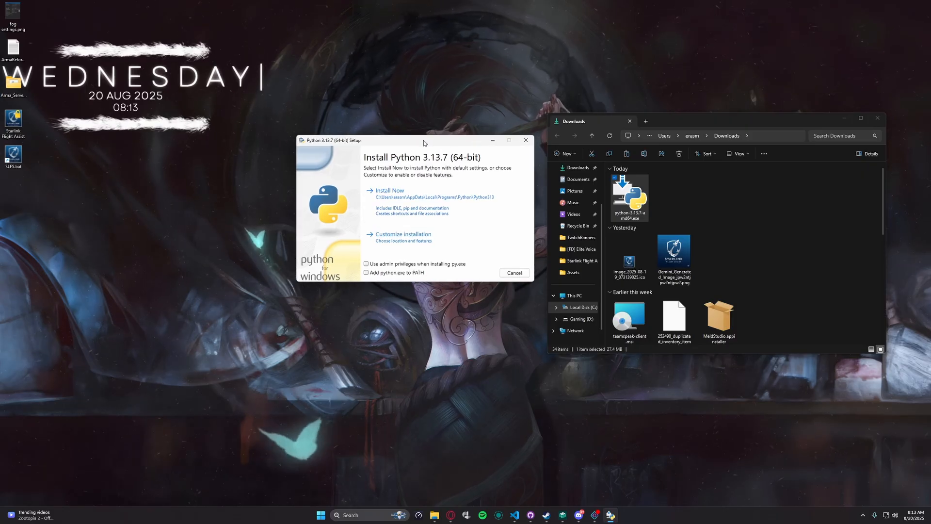
click(410, 264)
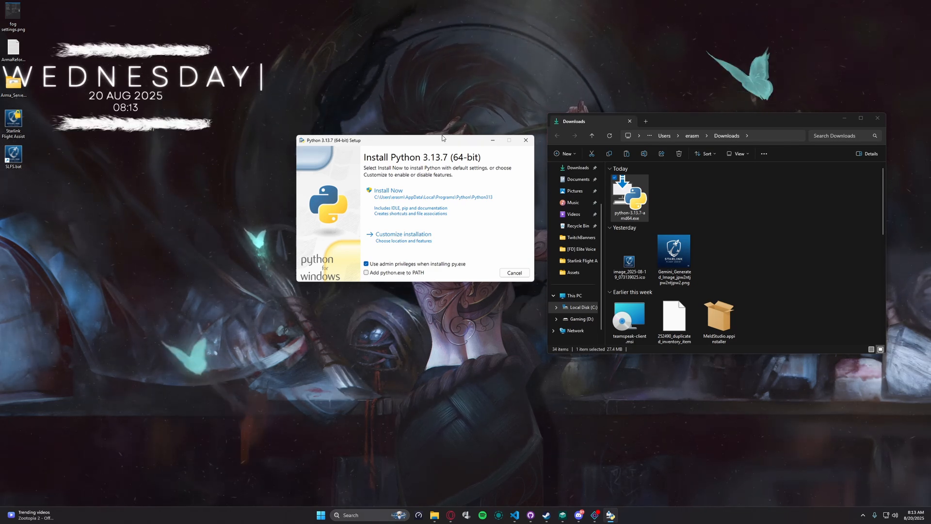
drag(452, 144, 445, 140)
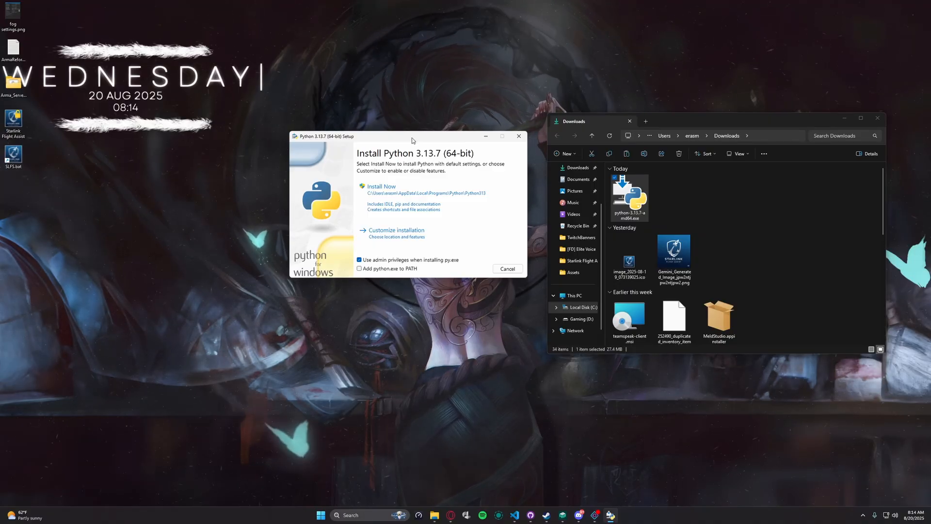
drag(412, 138, 418, 140)
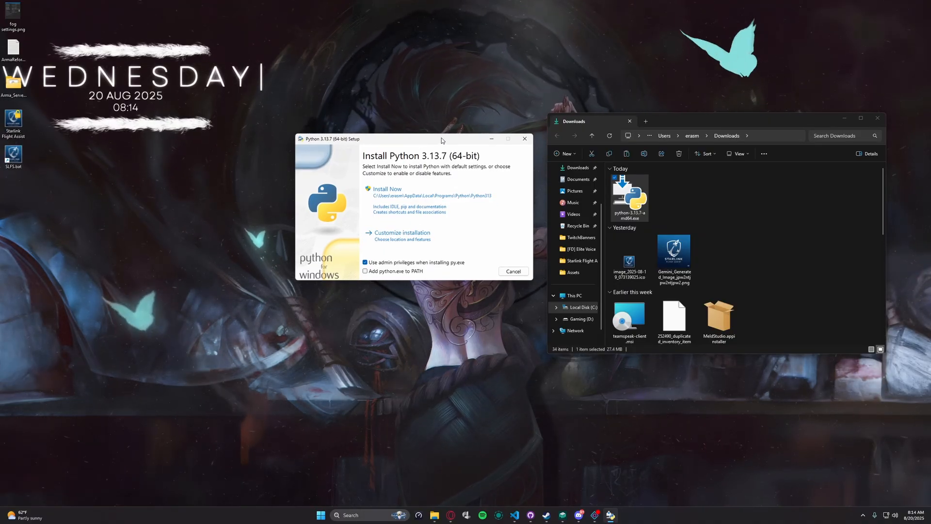
drag(441, 138, 415, 135)
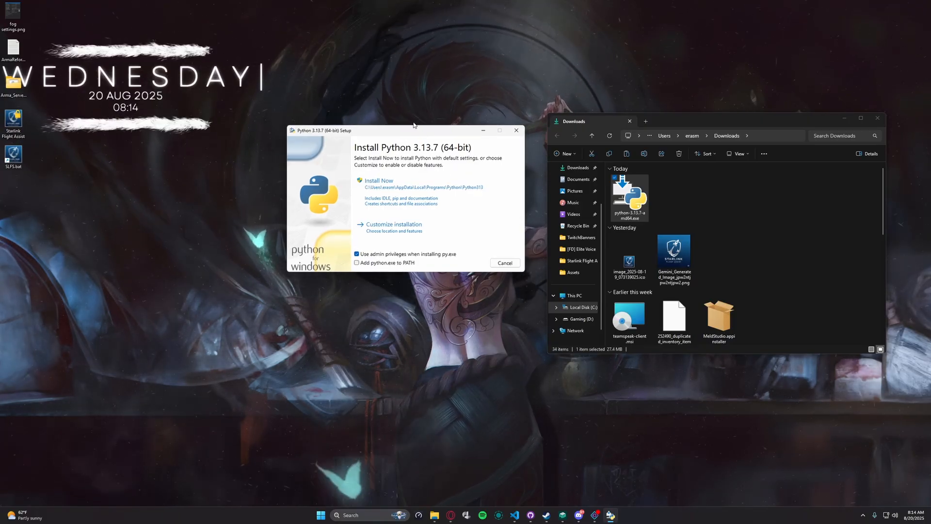
drag(420, 132, 421, 132)
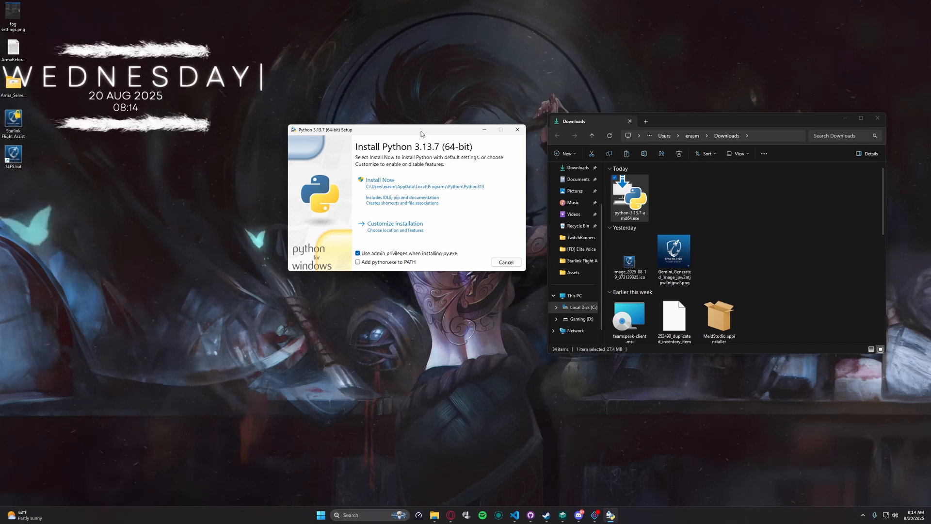
drag(417, 136, 423, 140)
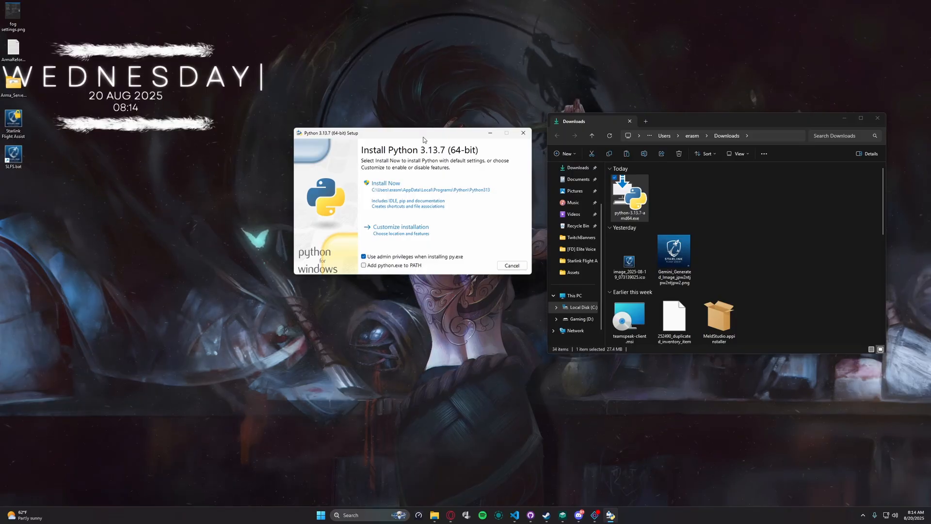
drag(407, 136, 421, 123)
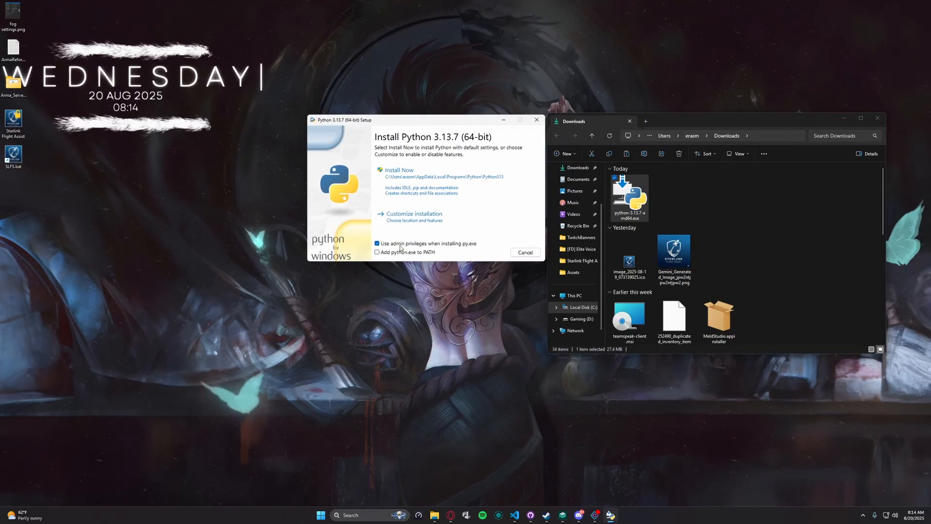
Step: Install Python 3.13.7 with the default settings and python.exe added to PATH, and close the finished setup
click(386, 252)
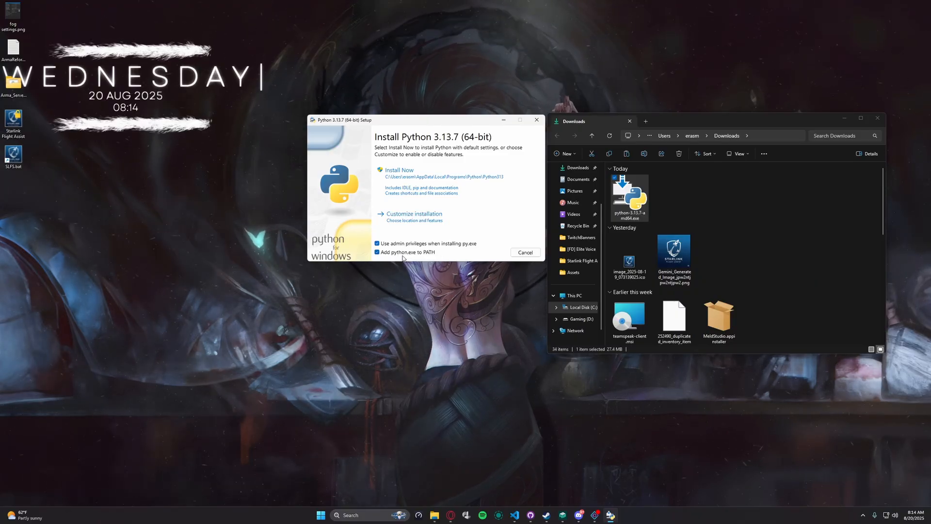
click(442, 189)
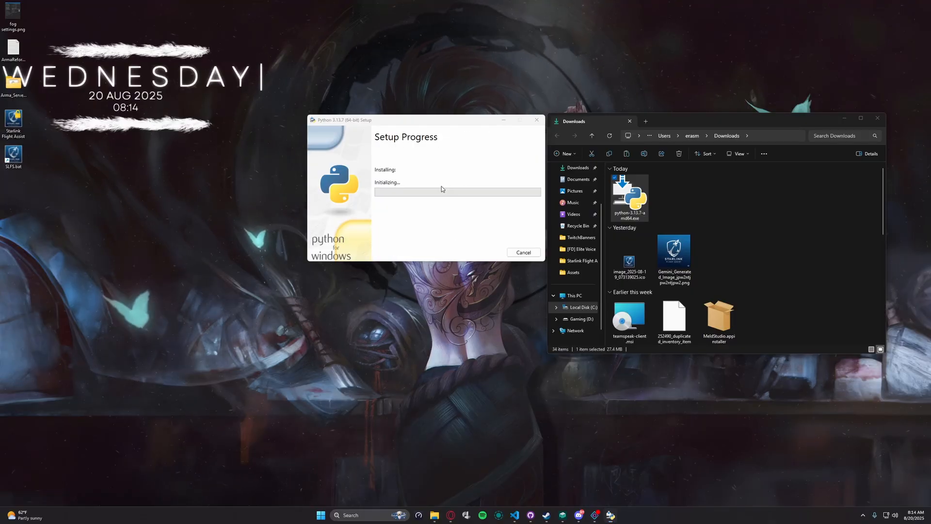
drag(461, 123, 394, 129)
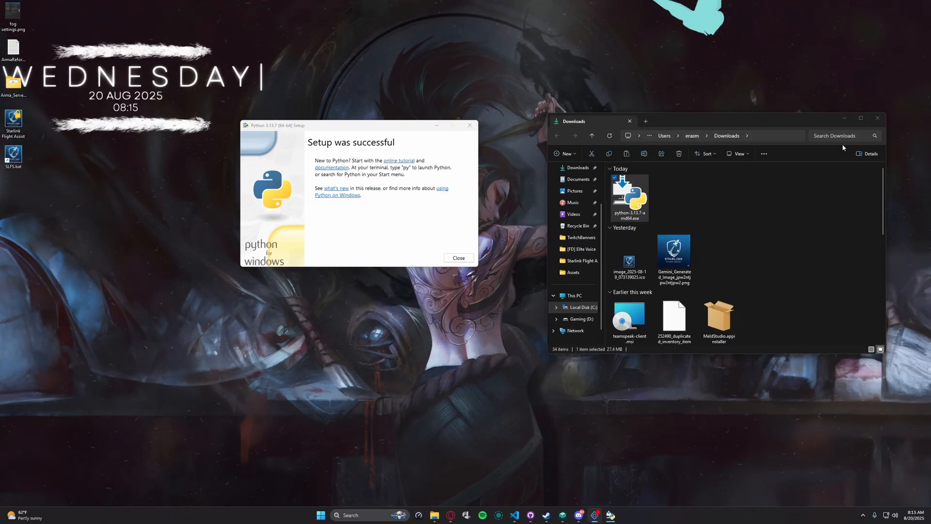
drag(357, 139, 337, 163)
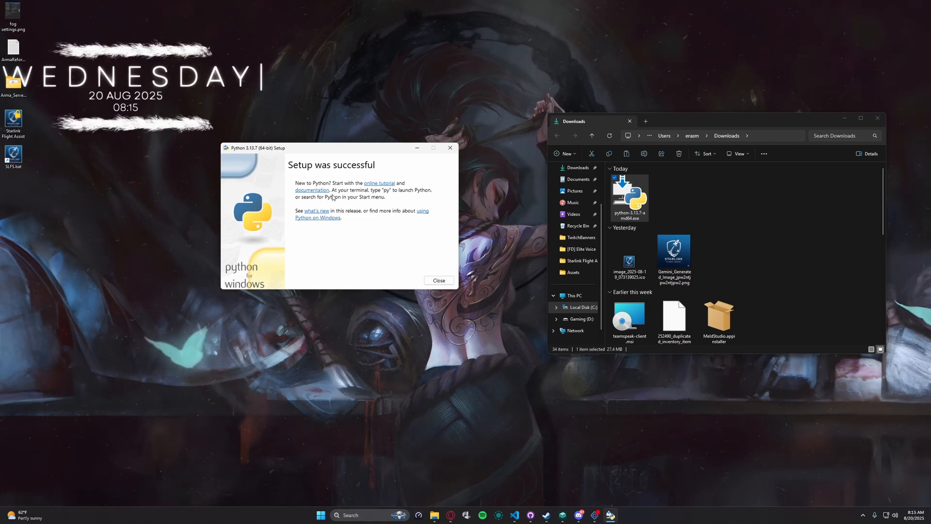
drag(387, 155, 380, 166)
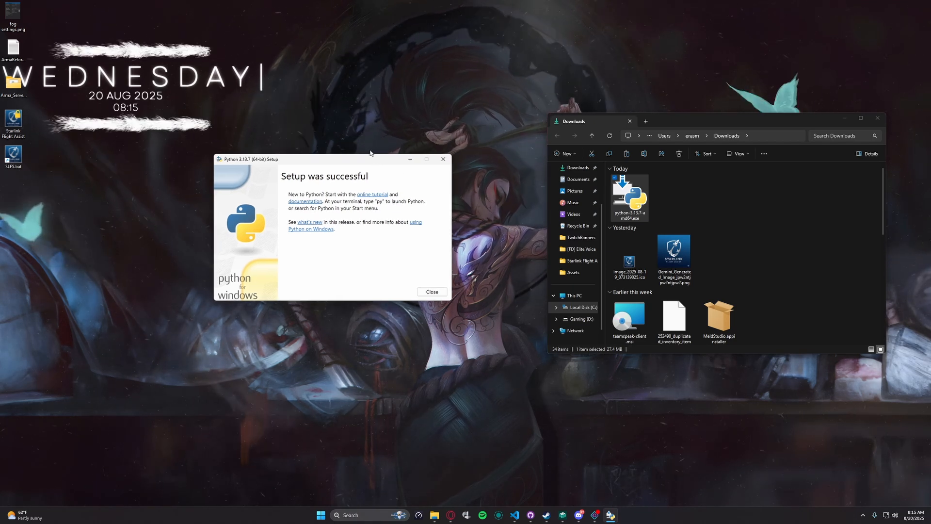
click(432, 292)
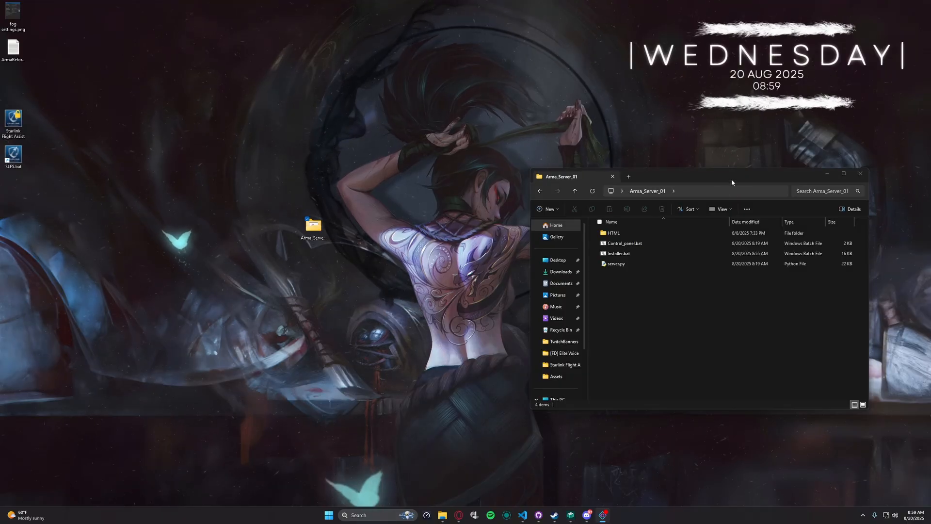
Step: Run Installer.bat from the Arma_Server_01 folder as administrator and place its console beside the folder window
drag(725, 181, 667, 153)
click(596, 228)
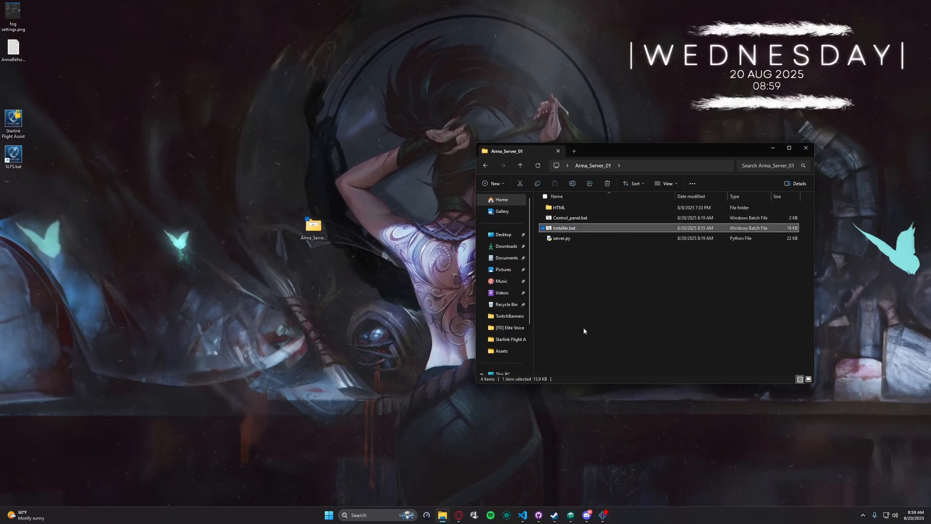
right_click(600, 229)
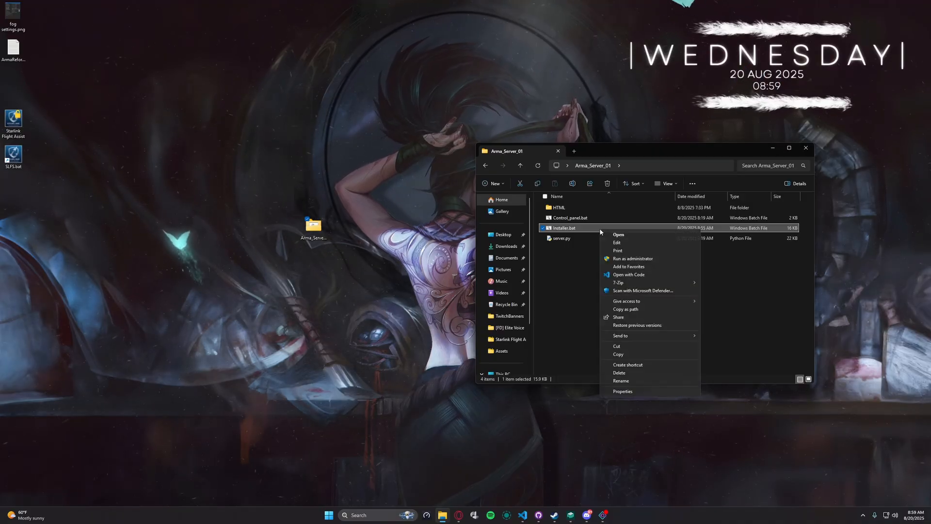
click(686, 260)
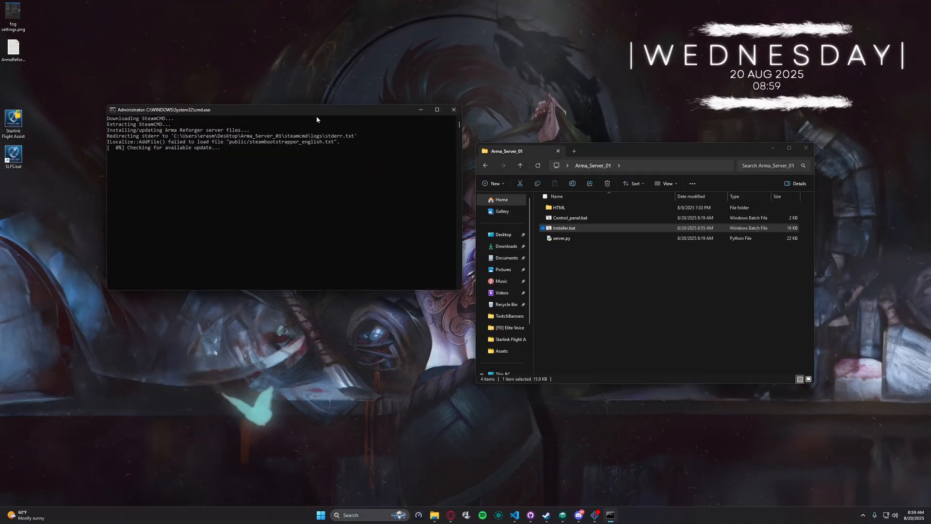
drag(316, 112, 294, 102)
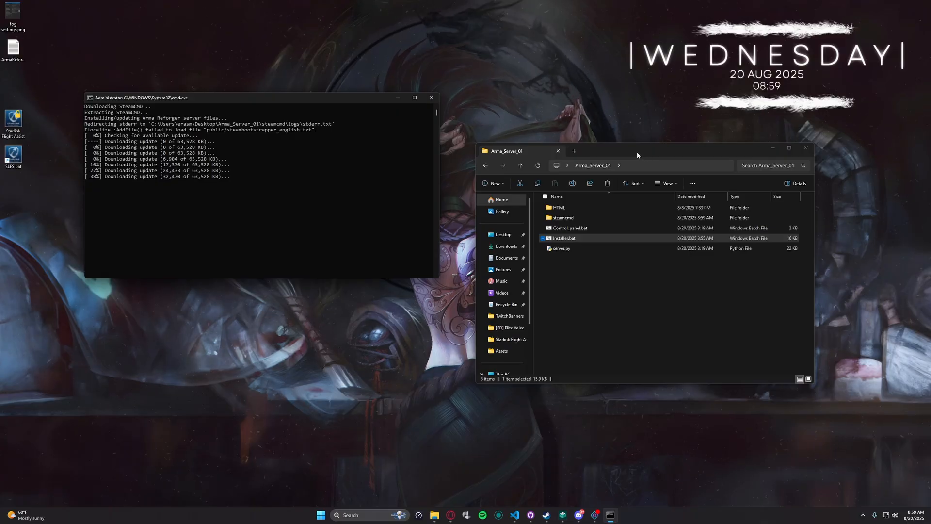
drag(640, 151, 653, 157)
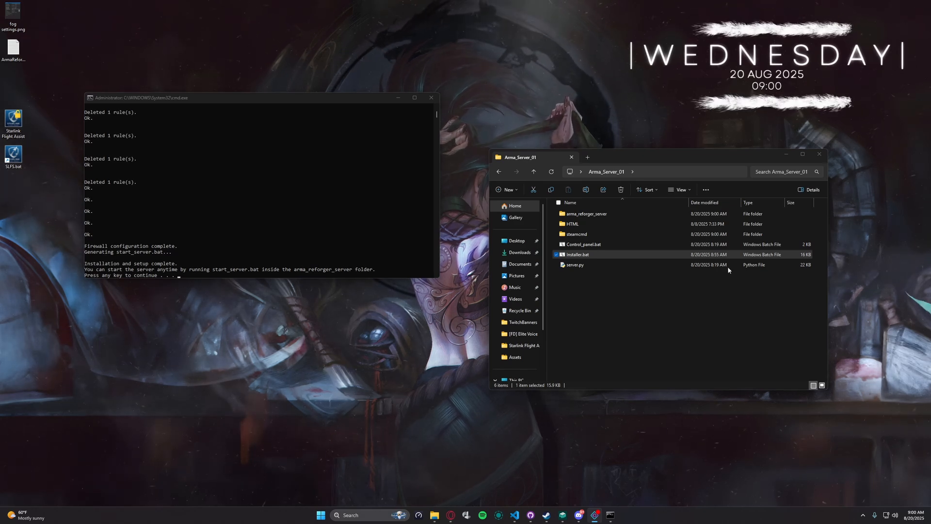
Step: Review the firewall rule output in the installer console and dismiss the finished console
mouse_move(278, 100)
mouse_down()
mouse_move(307, 98)
mouse_move(278, 102)
mouse_up()
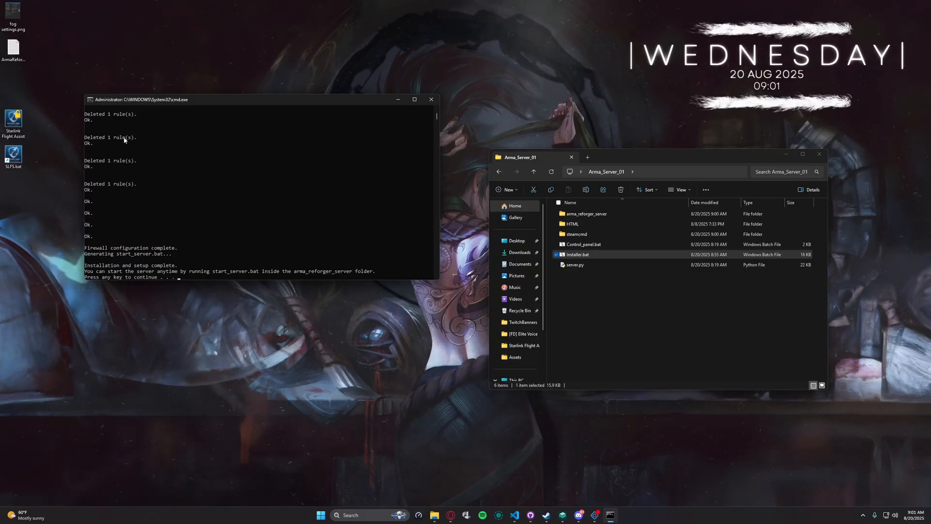
drag(141, 113, 94, 117)
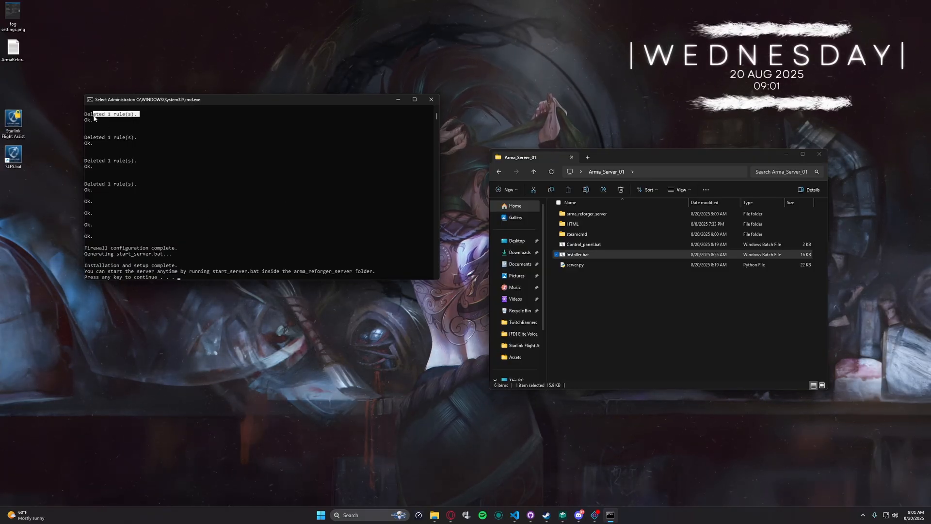
drag(261, 103, 223, 106)
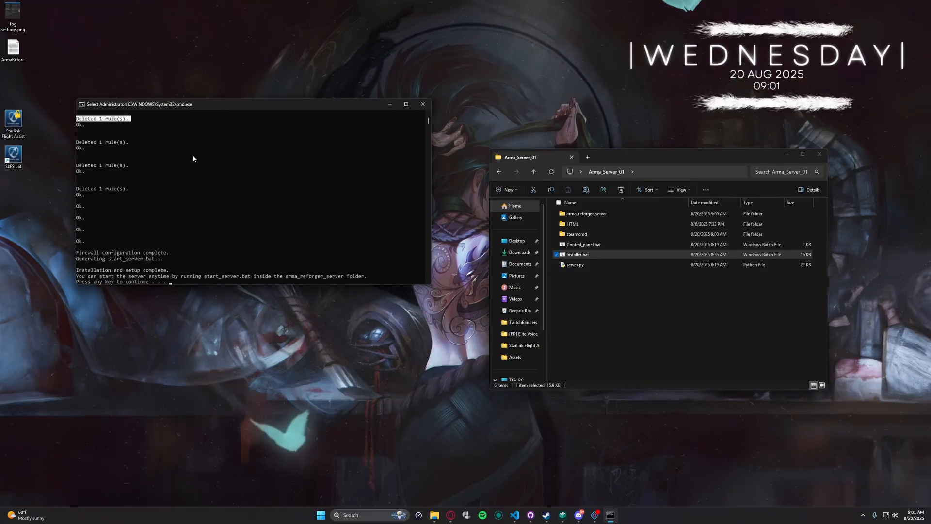
drag(292, 105, 288, 106)
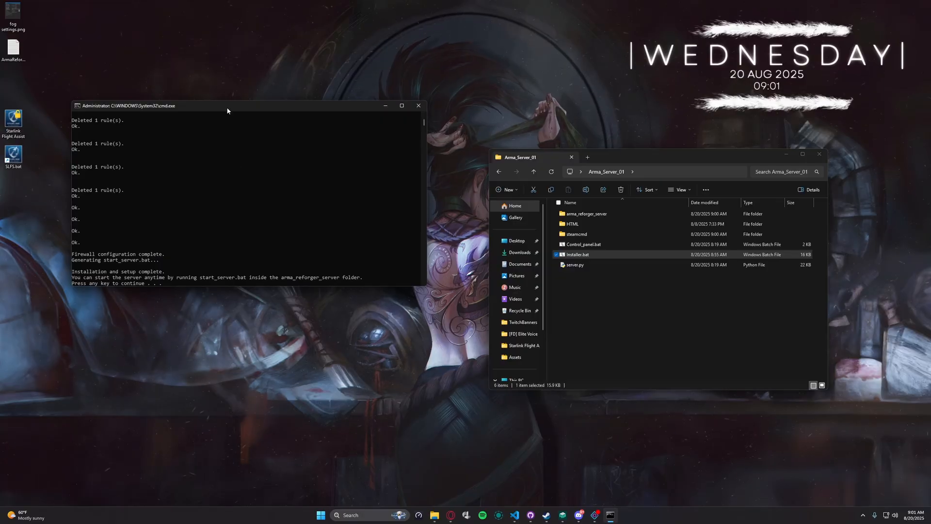
key(Return)
Step: Open start_server.bat from the arma_reforger_server folder for editing and highlight the folder path in its cd line
mouse_move(665, 159)
mouse_down()
mouse_move(634, 159)
mouse_move(649, 155)
mouse_up()
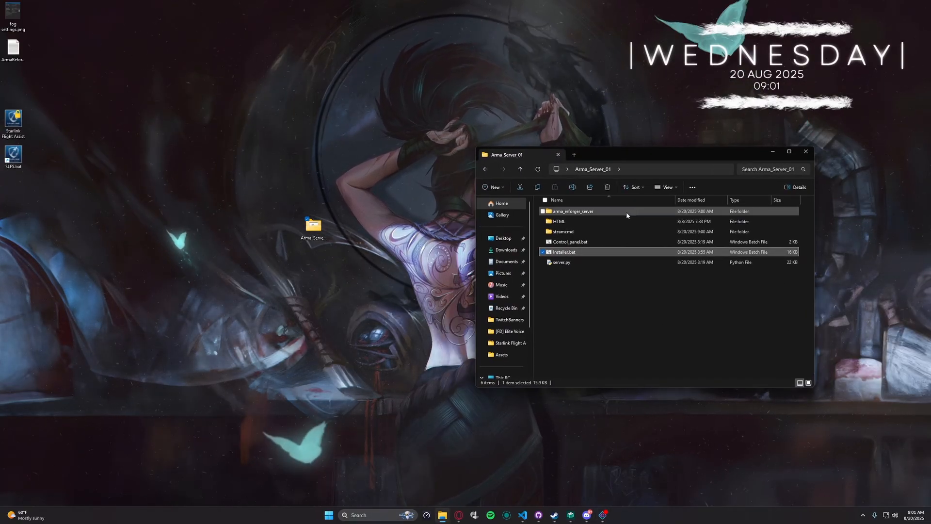
double_click(599, 211)
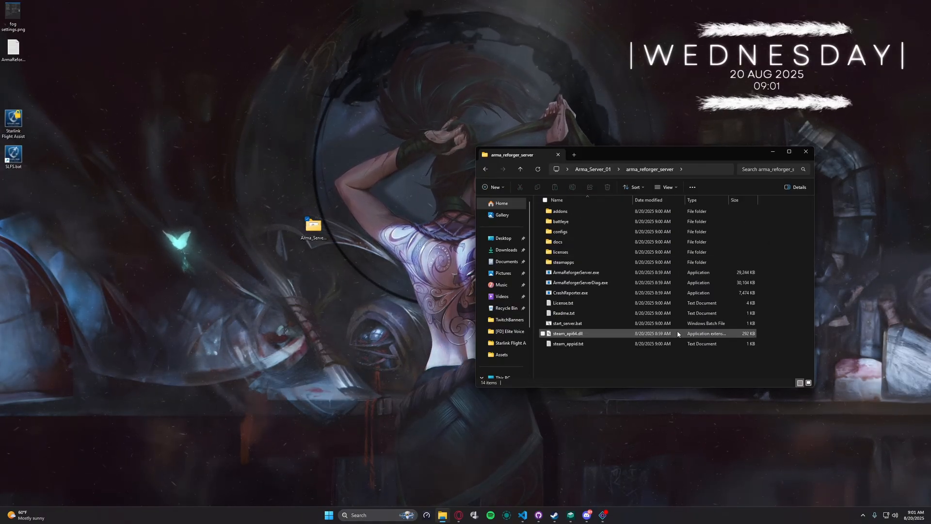
click(589, 324)
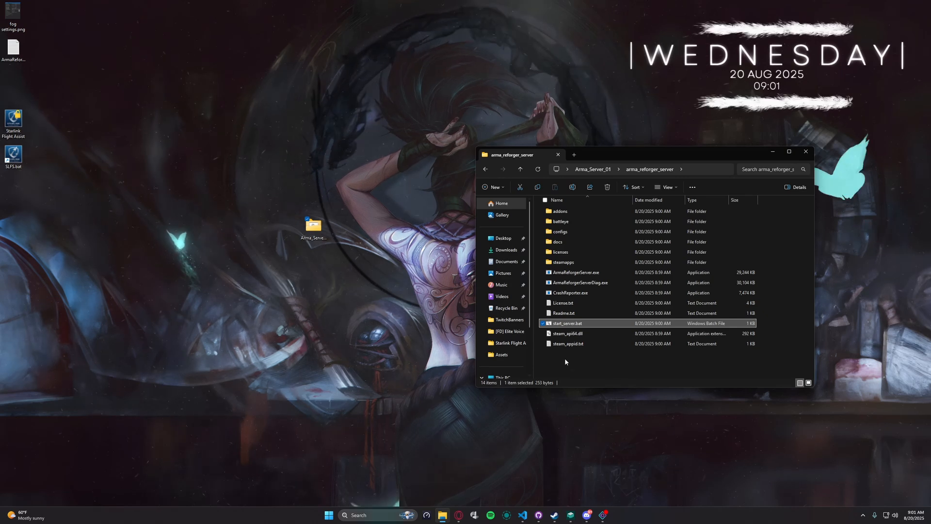
right_click(573, 323)
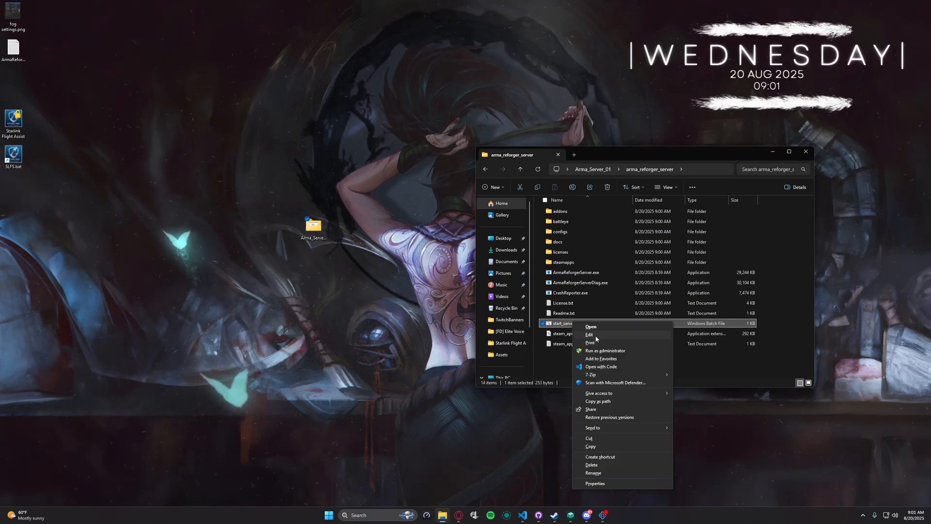
click(590, 334)
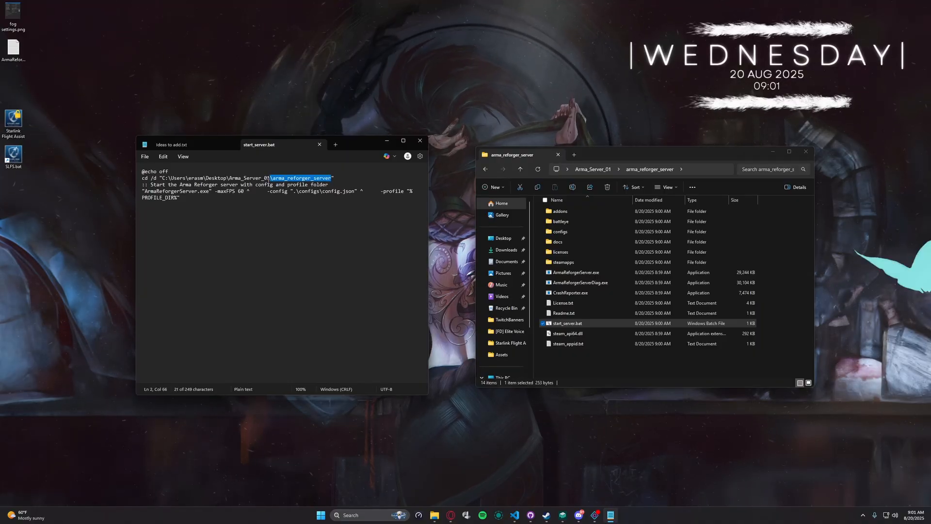
drag(268, 179, 163, 178)
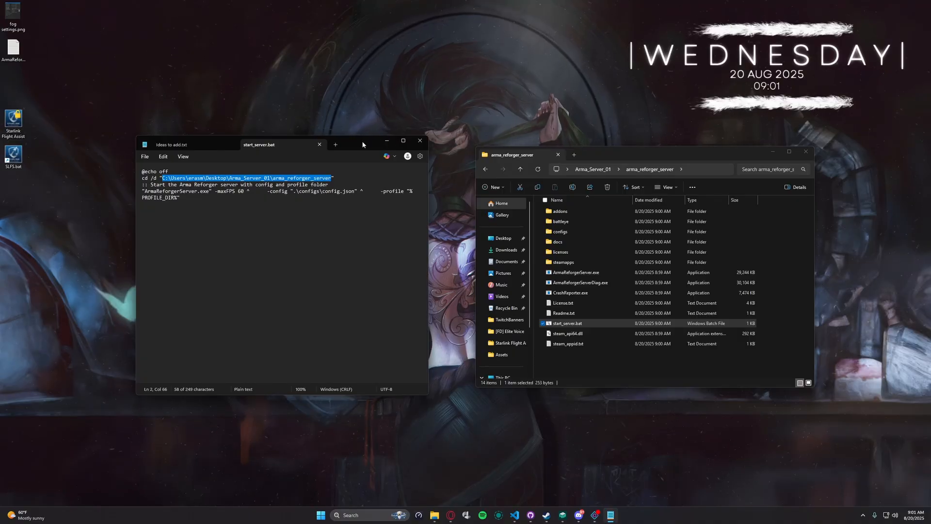
Step: Compare the cd path in start_server.bat with the full path of the arma_reforger_server folder, and close the file
drag(362, 141, 383, 140)
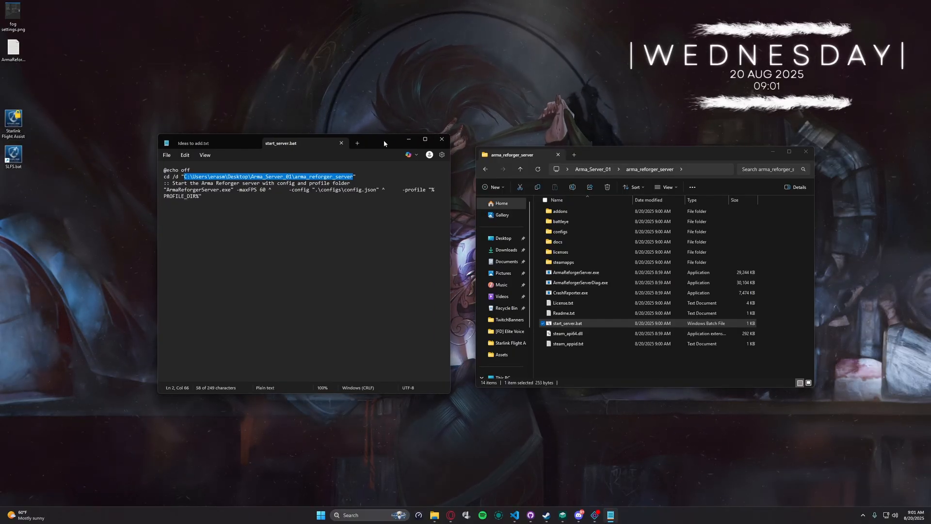
drag(645, 158, 678, 166)
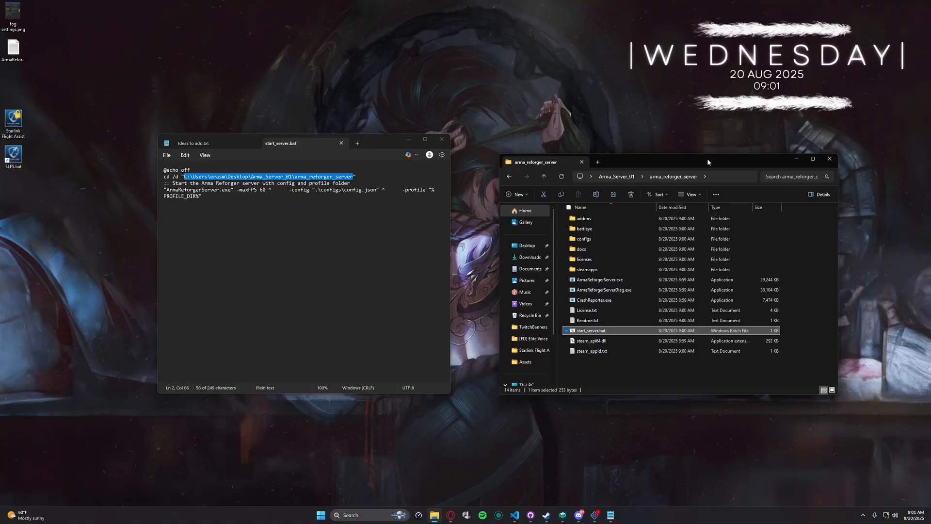
drag(707, 159, 718, 164)
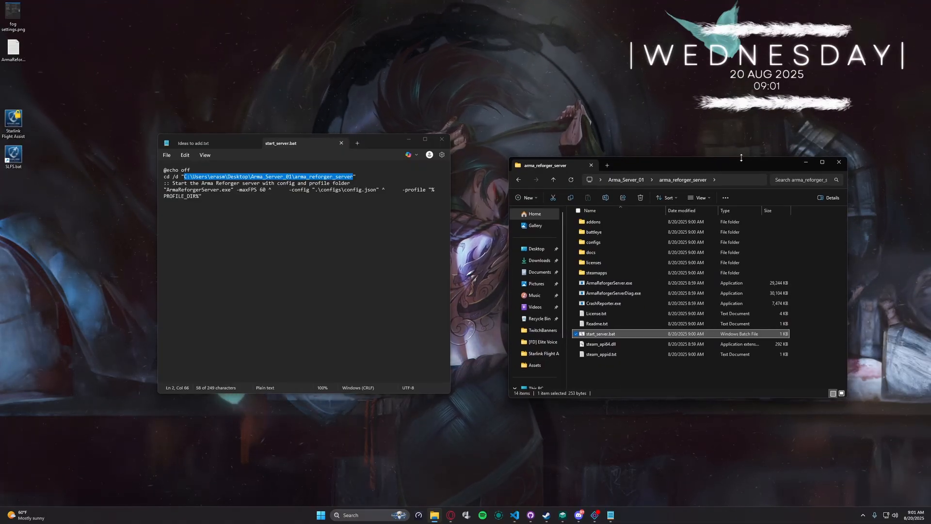
drag(718, 166, 724, 161)
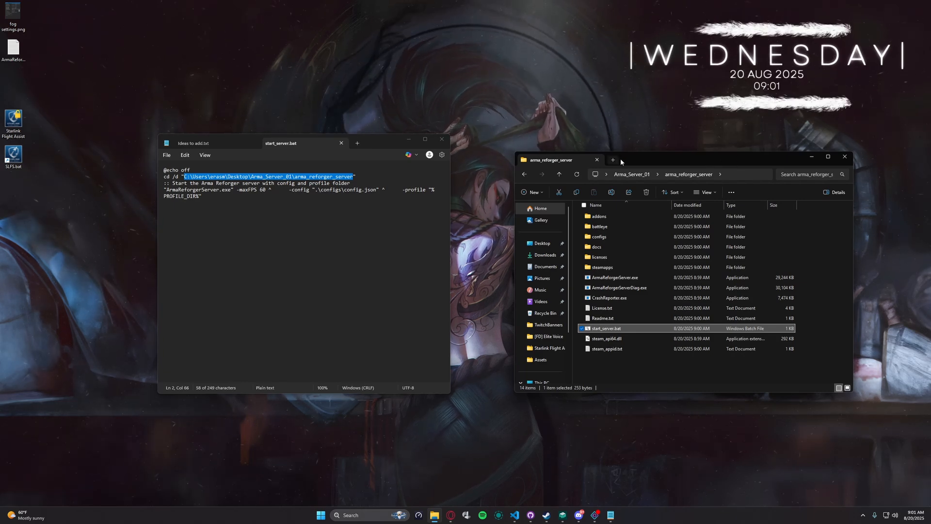
drag(691, 157, 690, 143)
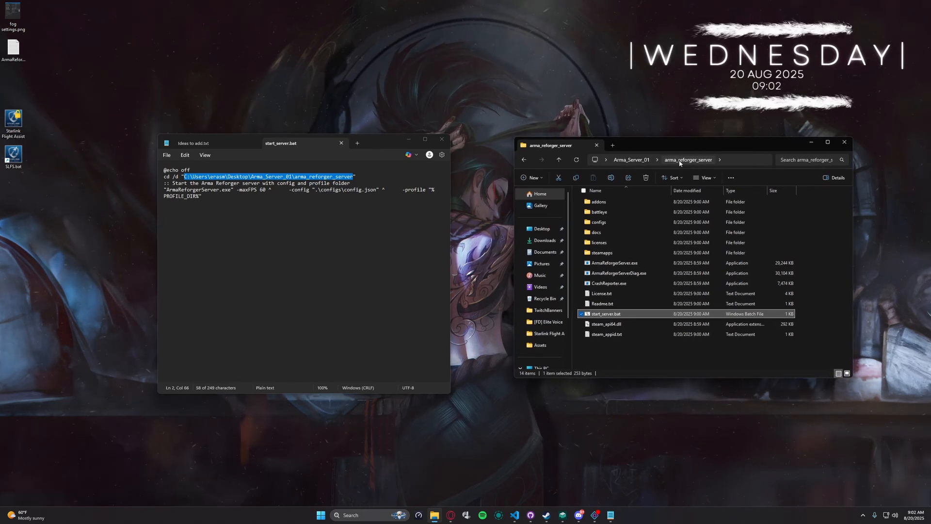
click(745, 160)
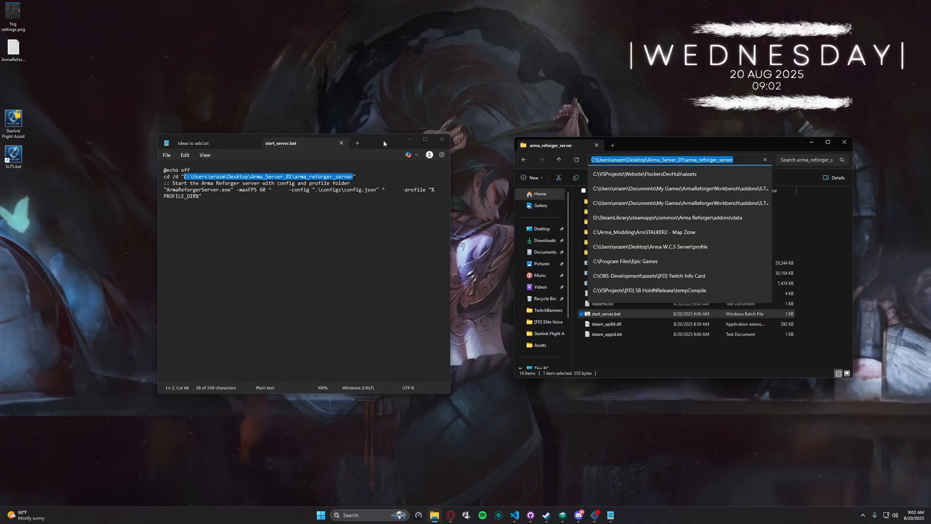
drag(383, 140, 380, 136)
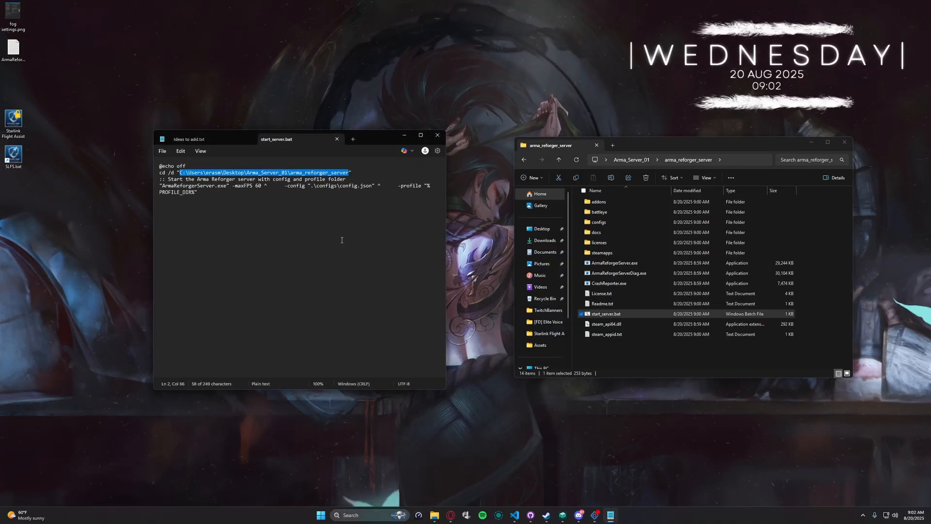
click(338, 139)
click(437, 135)
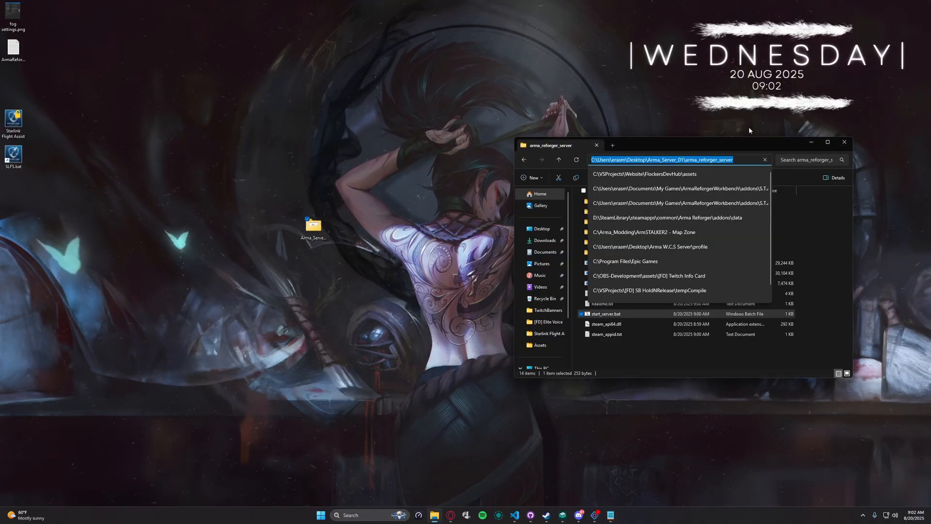
Step: Return to the Arma_Server_01 folder and run Control_panel.bat
click(754, 142)
click(634, 159)
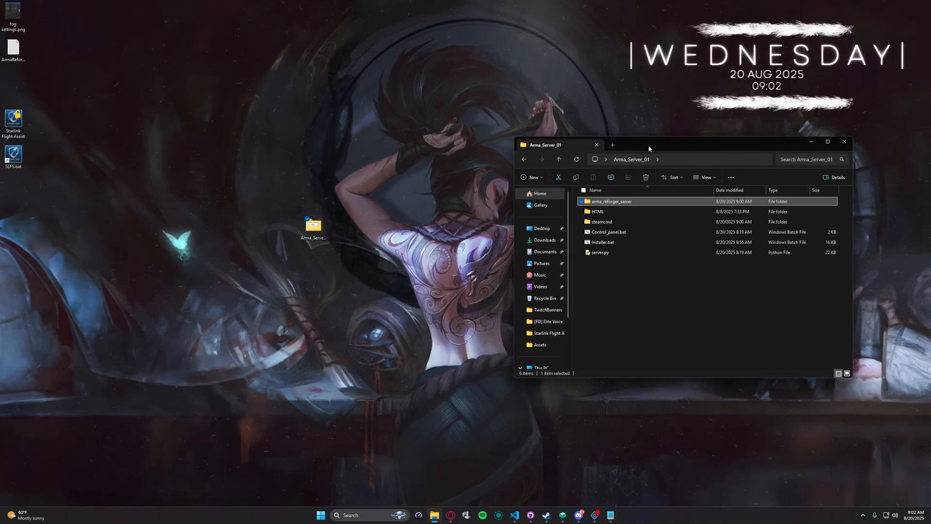
drag(649, 148, 661, 144)
click(660, 228)
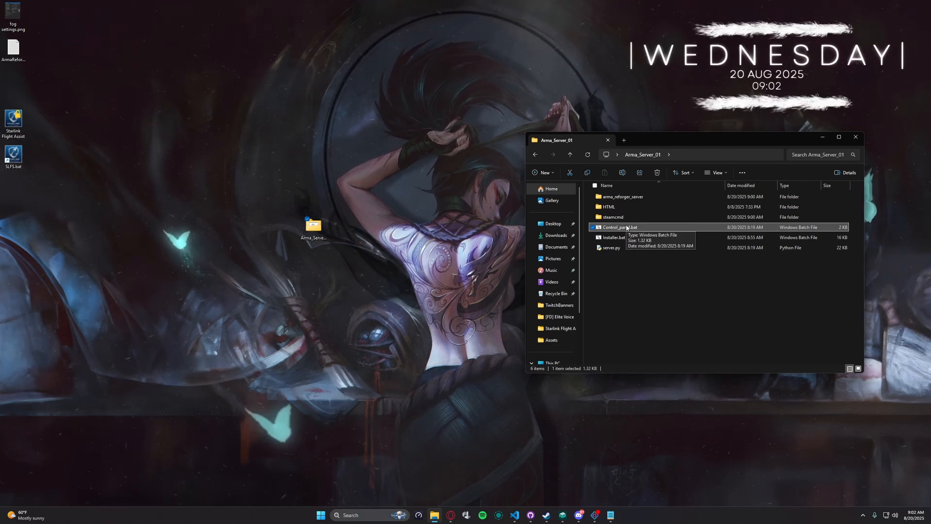
click(627, 228)
click(658, 228)
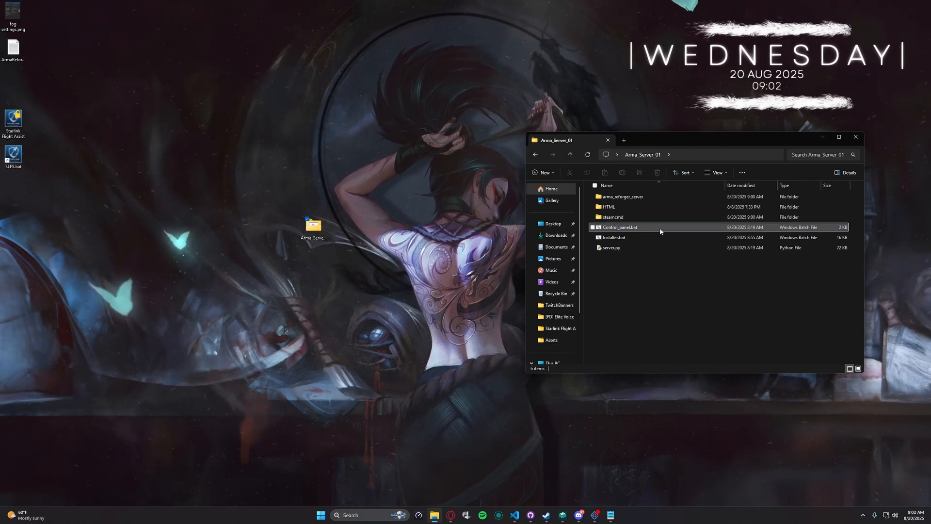
double_click(660, 228)
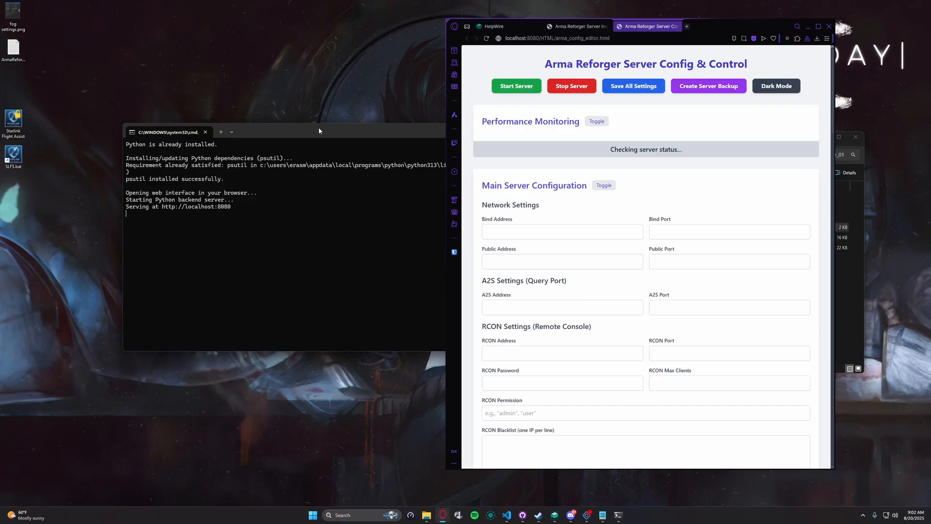
Step: Arrange the control panel's console and the Arma Reforger Server Config & Control browser page side by side
drag(317, 146, 218, 70)
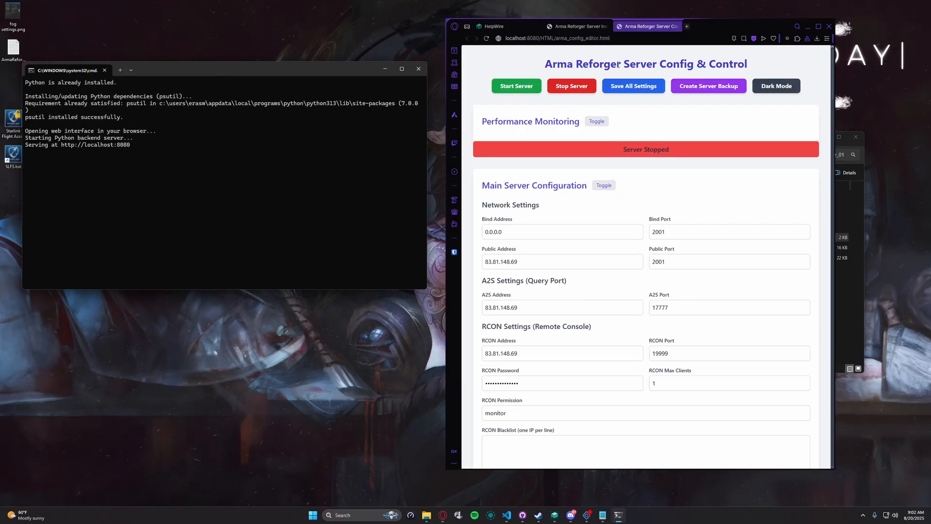
drag(285, 68, 297, 69)
drag(730, 29, 754, 28)
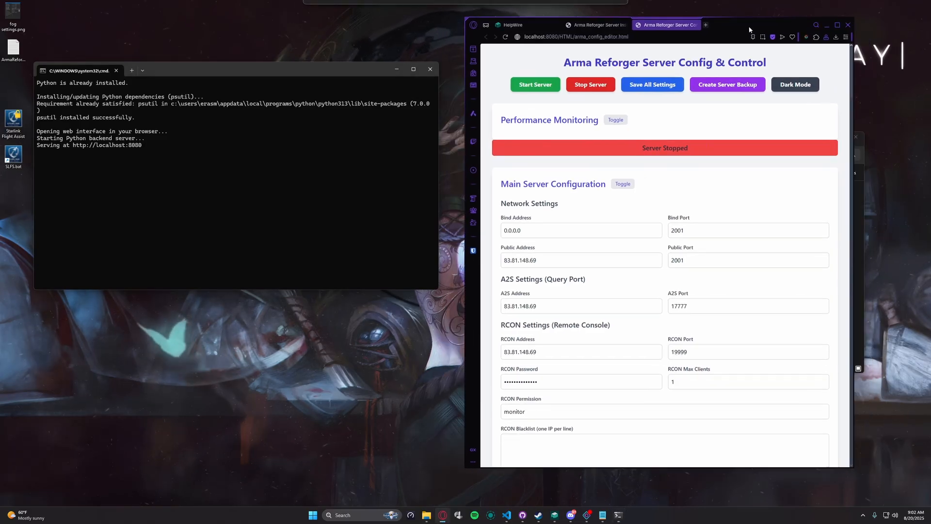
click(602, 25)
click(677, 29)
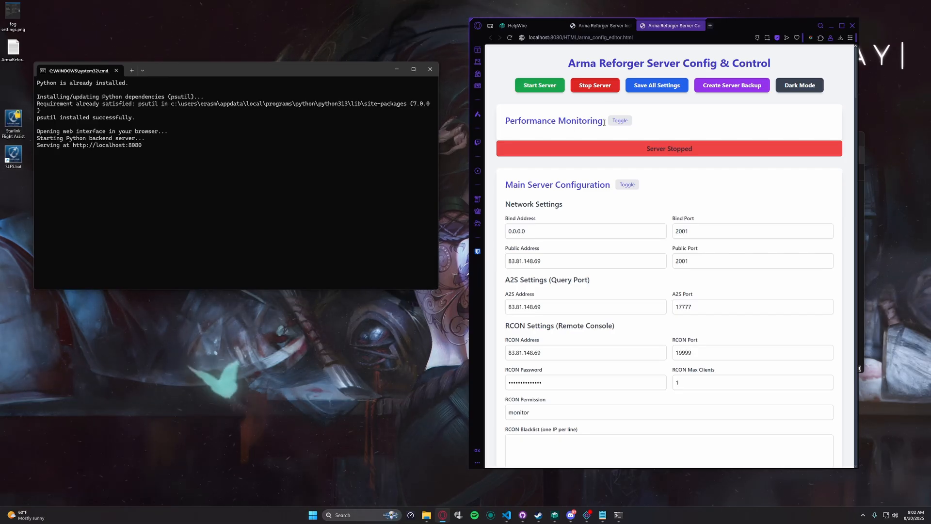
Step: Examine the Performance Monitoring section and the server status banner on the control page
drag(604, 122, 503, 123)
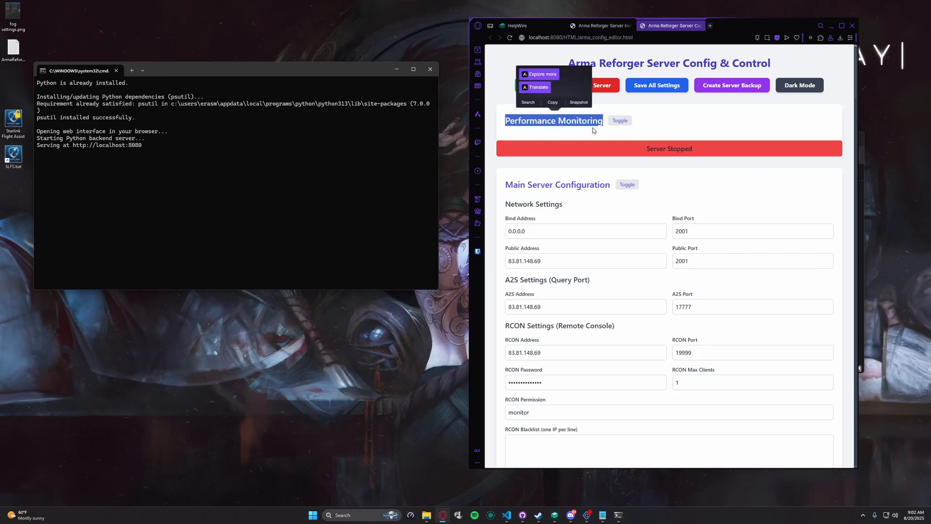
click(605, 119)
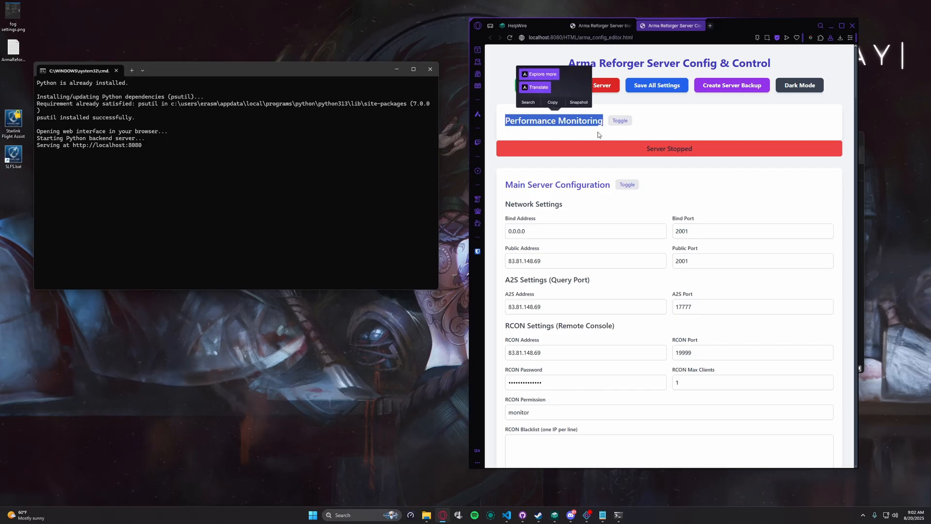
click(557, 148)
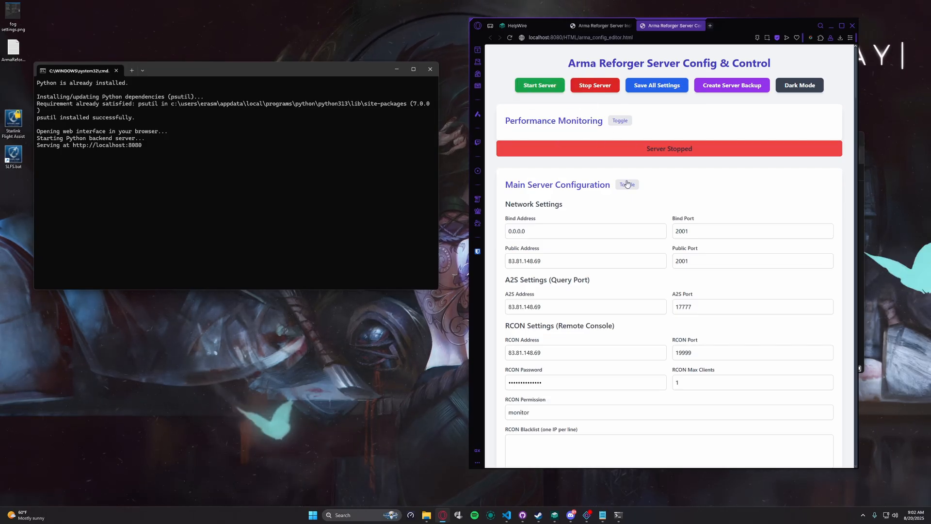
triple_click(556, 148)
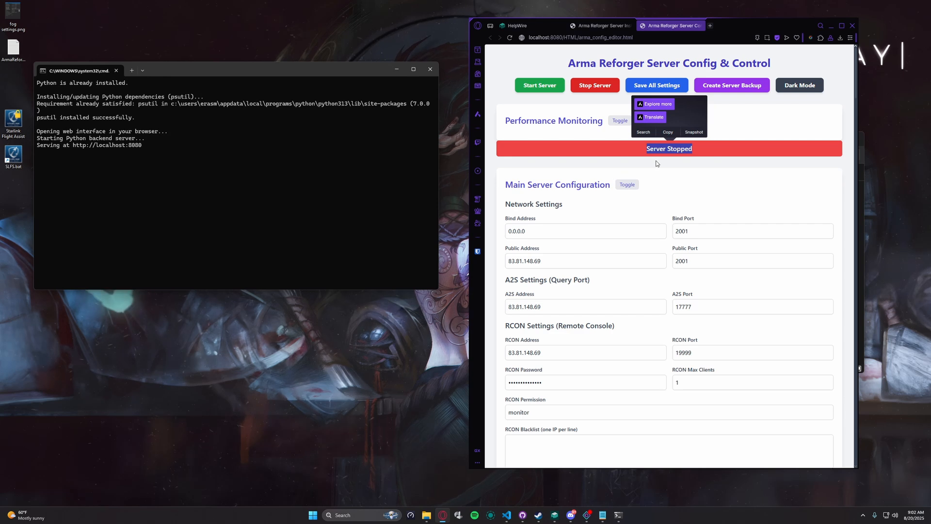
click(695, 155)
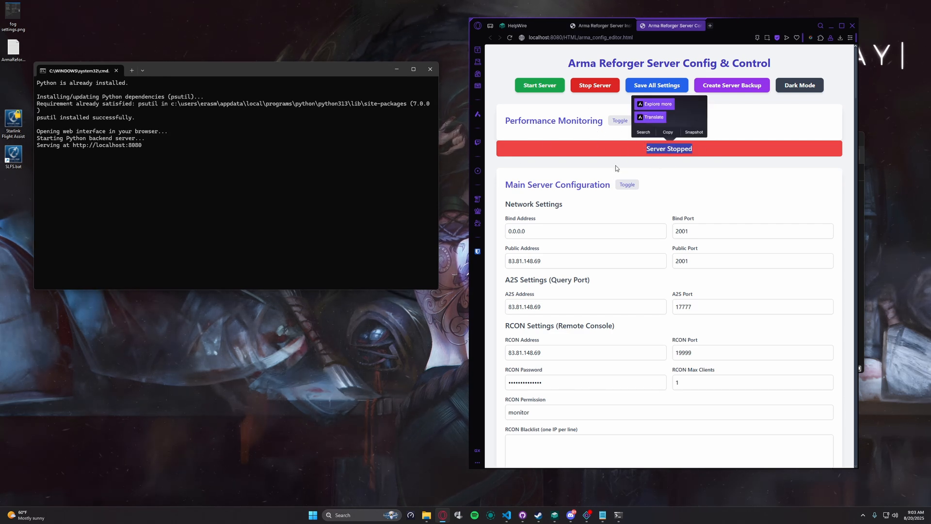
click(664, 158)
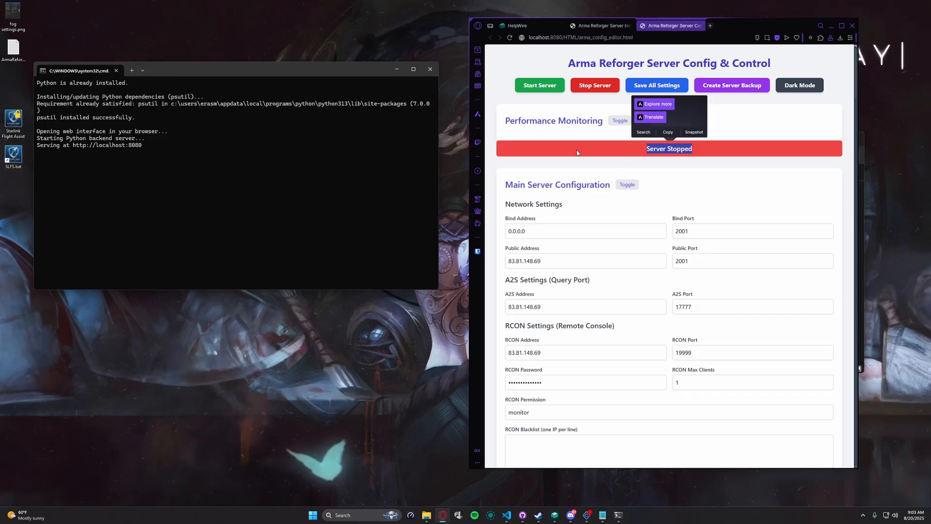
drag(702, 149, 623, 148)
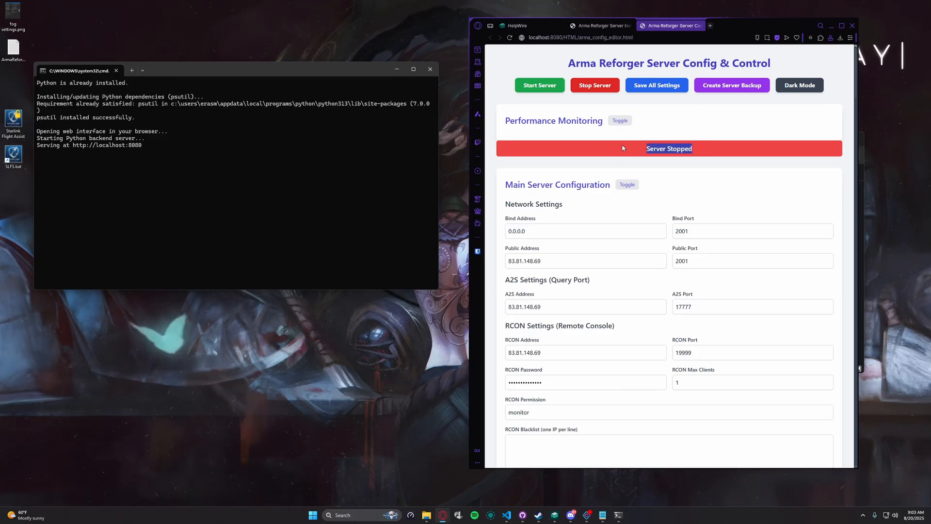
click(660, 152)
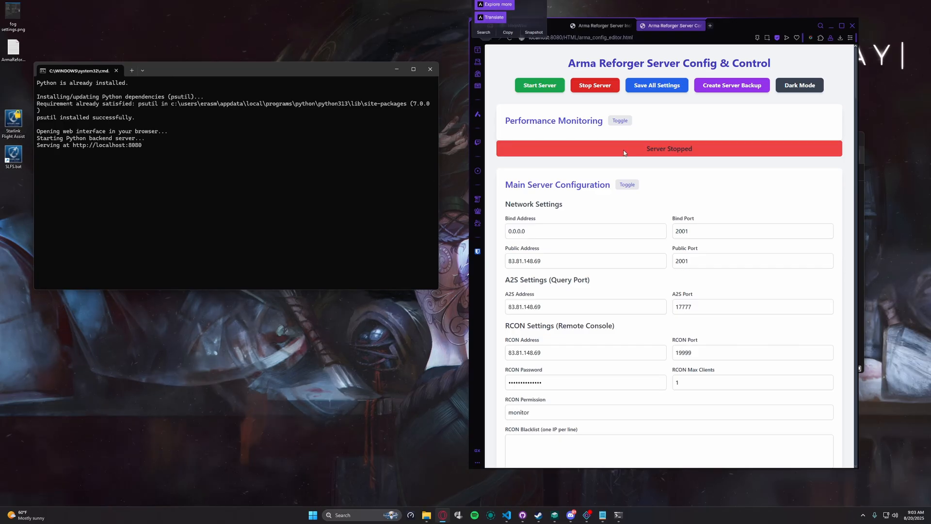
drag(696, 151, 635, 154)
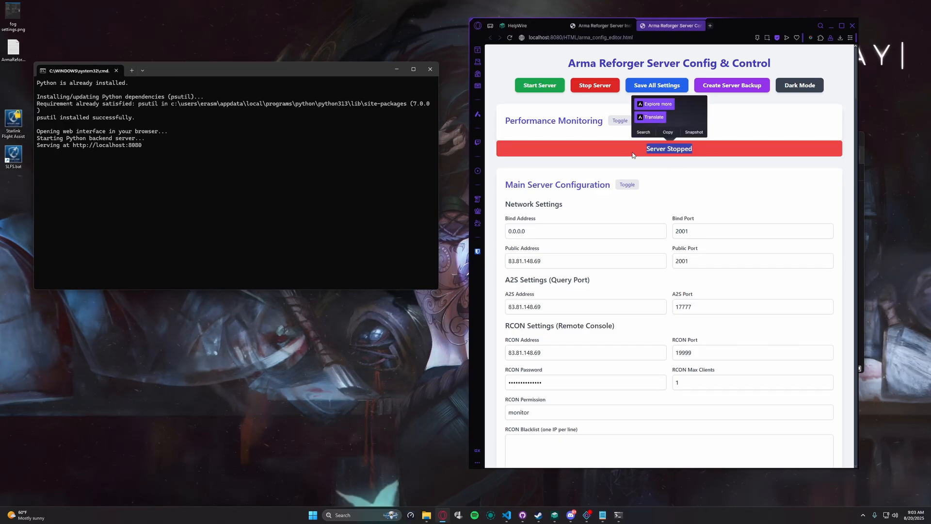
click(643, 155)
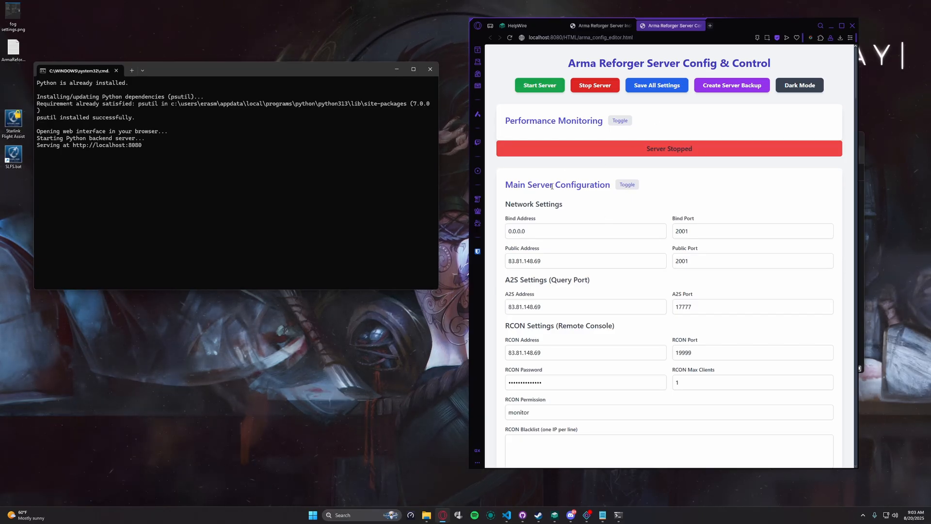
Step: Review the public, A2S and RCON addresses in the Main Server Configuration and glance over the Game Settings
double_click(549, 260)
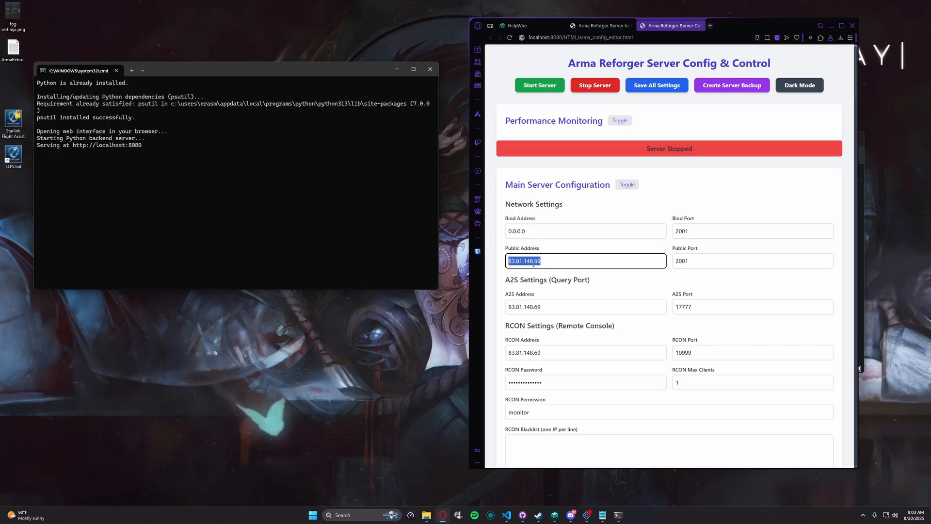
double_click(531, 307)
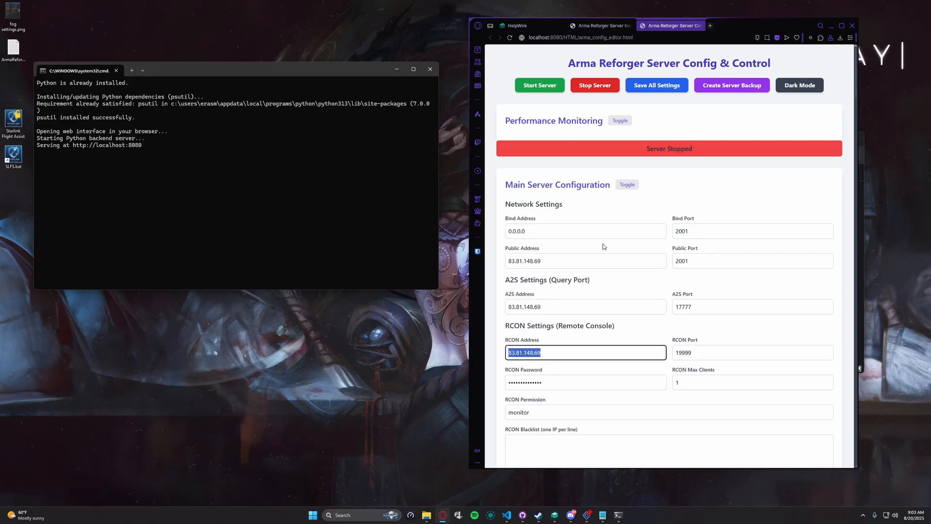
scroll(603, 247, down, 6)
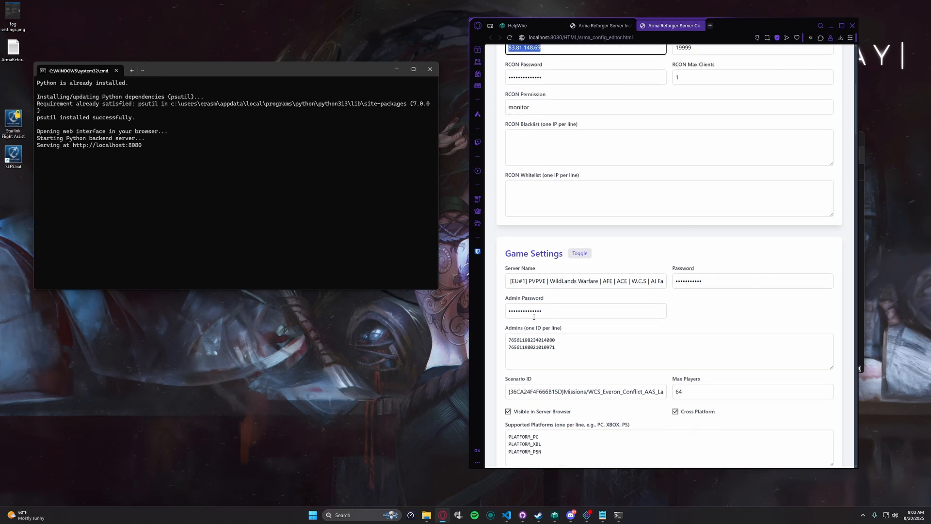
scroll(534, 316, up, 6)
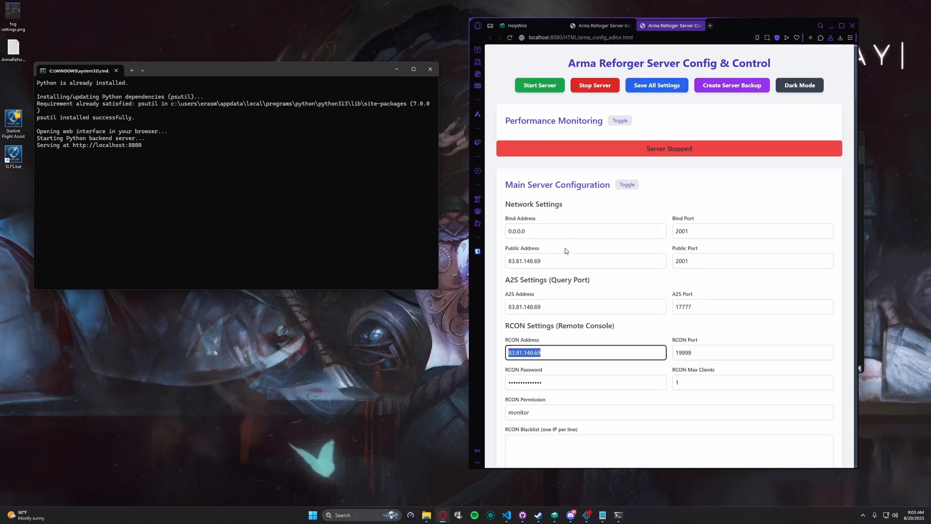
Step: Review the Network Settings, Game Settings, Game Properties and Mods sections of the server configuration page
double_click(569, 261)
key(shift+Tab)
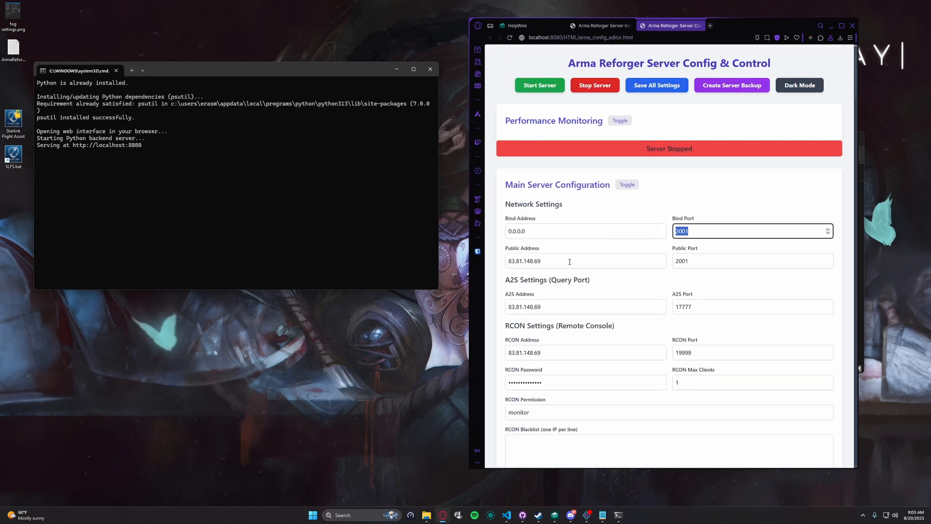
key(Tab)
scroll(528, 295, down, 7)
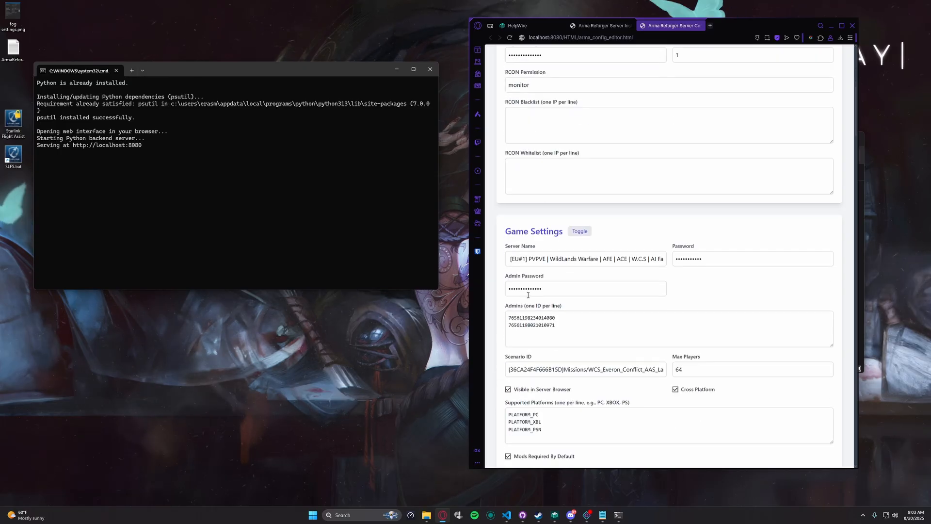
scroll(532, 255, down, 2)
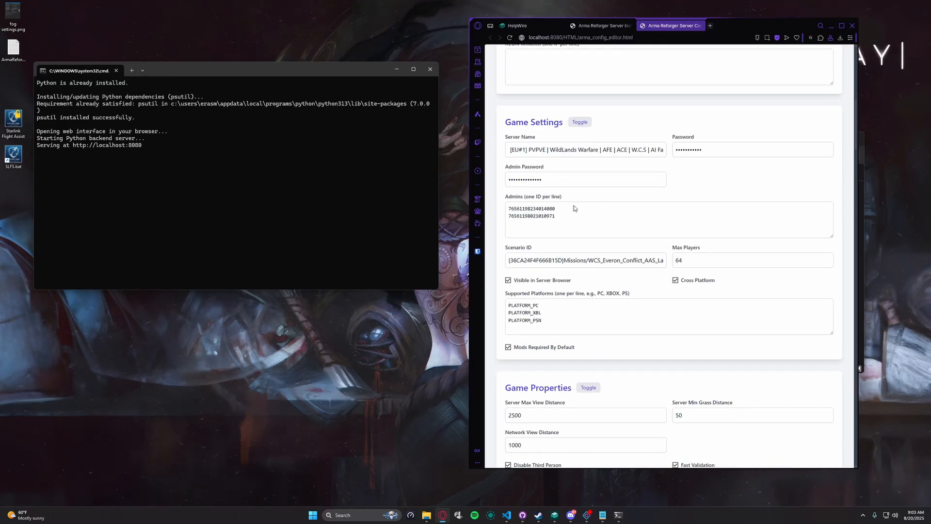
scroll(532, 257, down, 4)
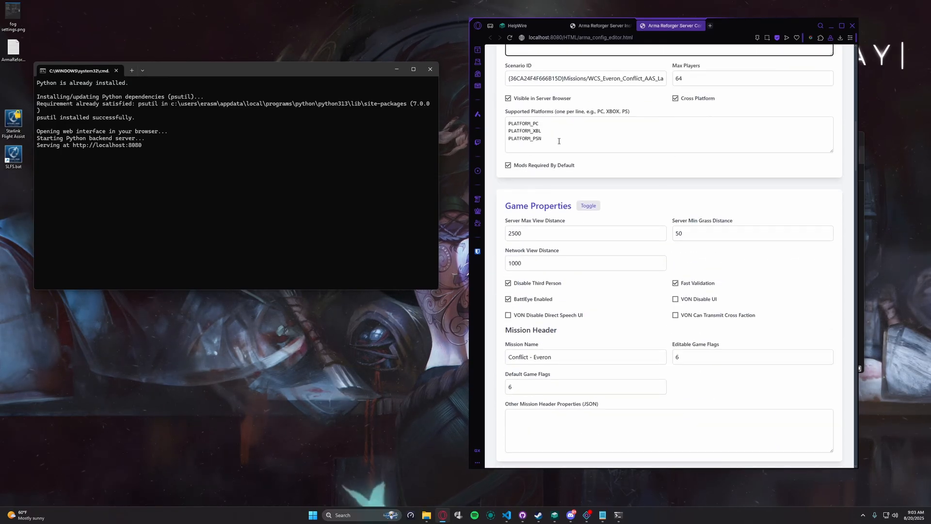
scroll(531, 257, down, 7)
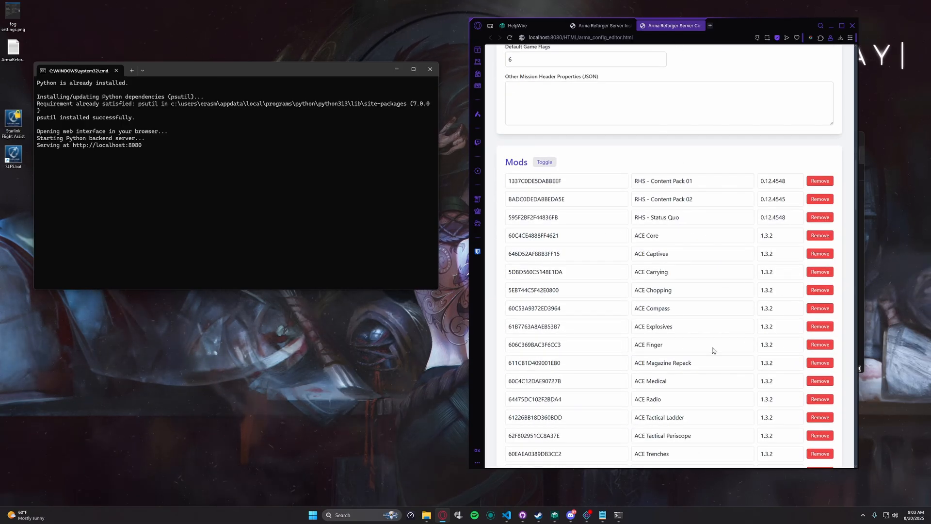
scroll(713, 350, down, 11)
scroll(711, 330, up, 9)
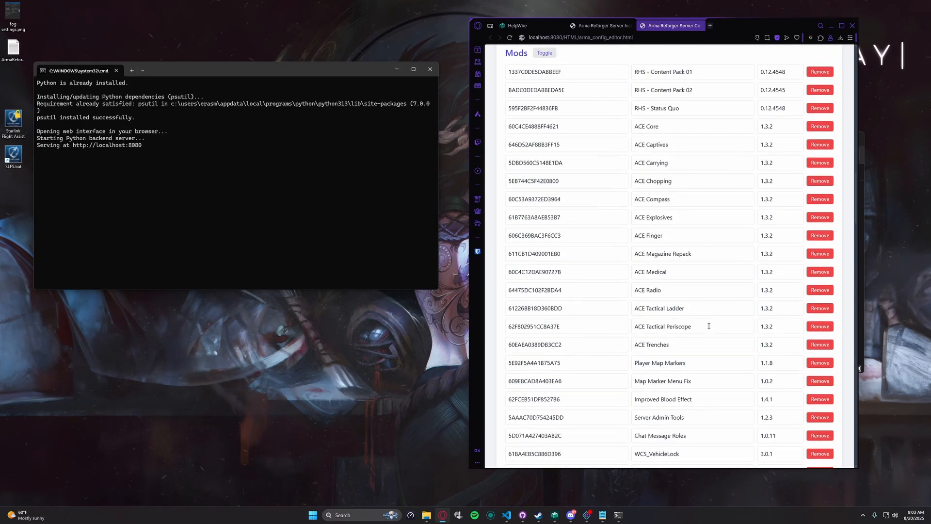
scroll(708, 326, up, 8)
scroll(688, 261, down, 4)
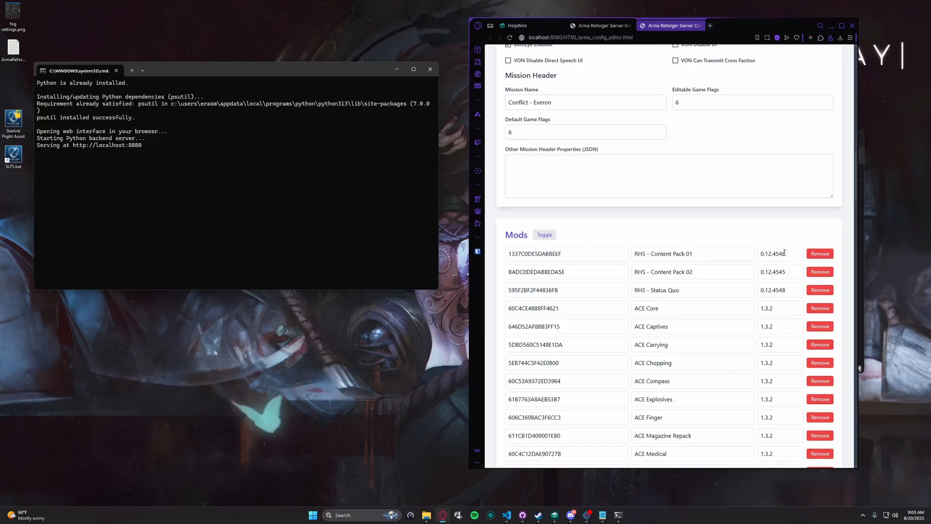
Step: Clear the version number of the RHS - Content Pack 01 mod and undo the change
double_click(761, 254)
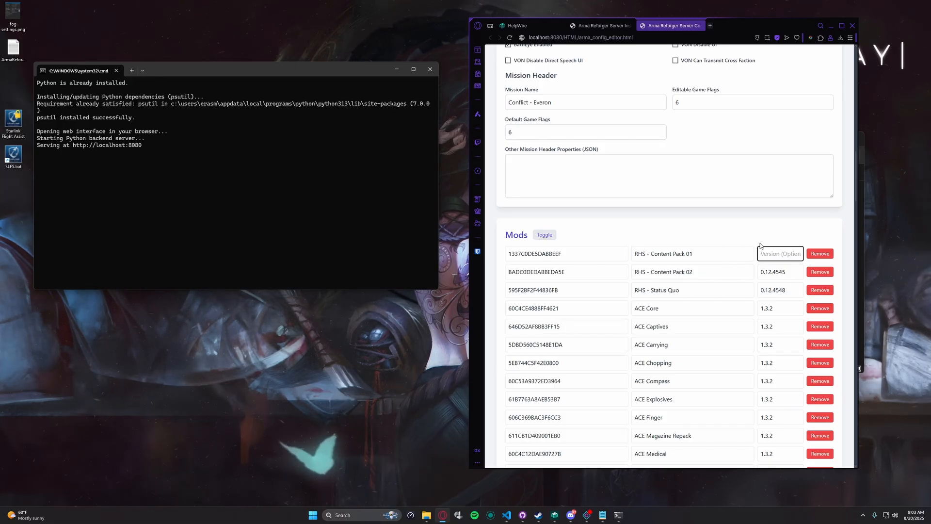
key(ctrl+z)
click(750, 235)
Step: Start the Arma Reforger server from the control page and dismiss the resulting browser message
scroll(656, 248, up, 15)
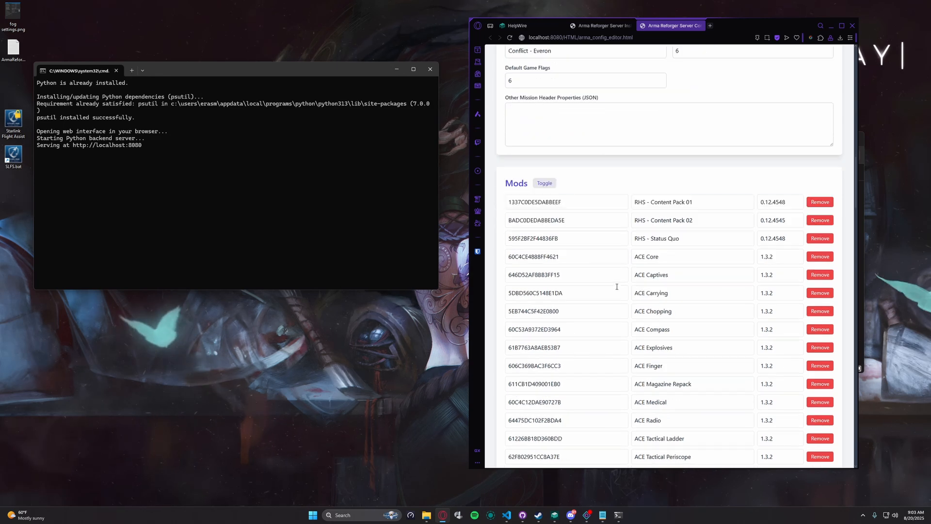
scroll(617, 286, up, 5)
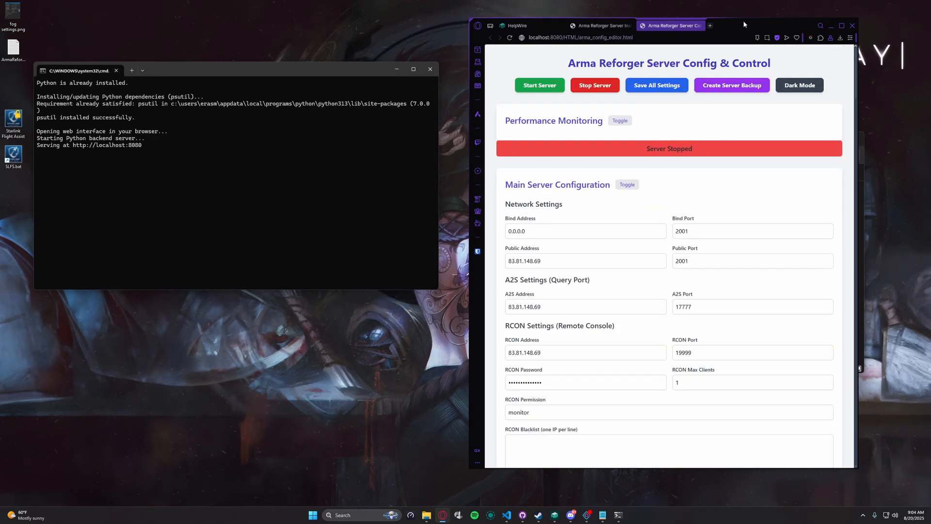
drag(745, 24, 770, 22)
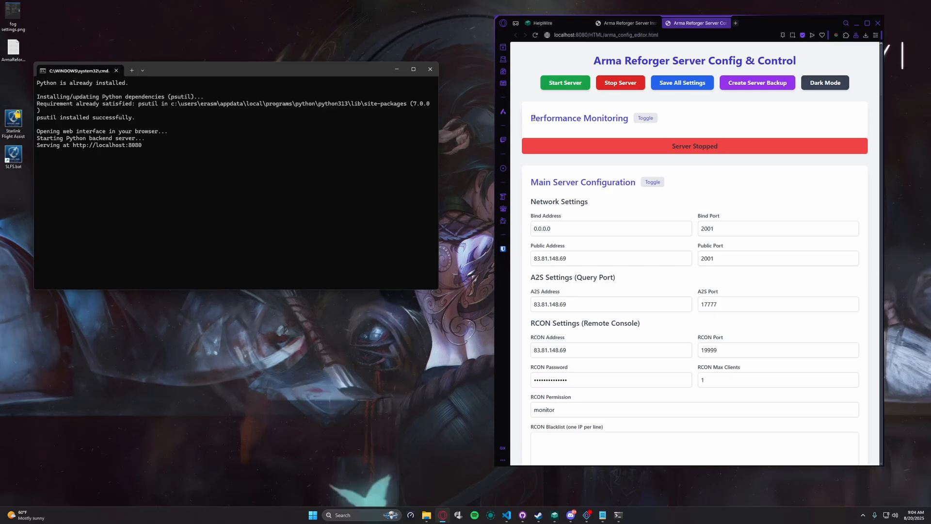
click(565, 83)
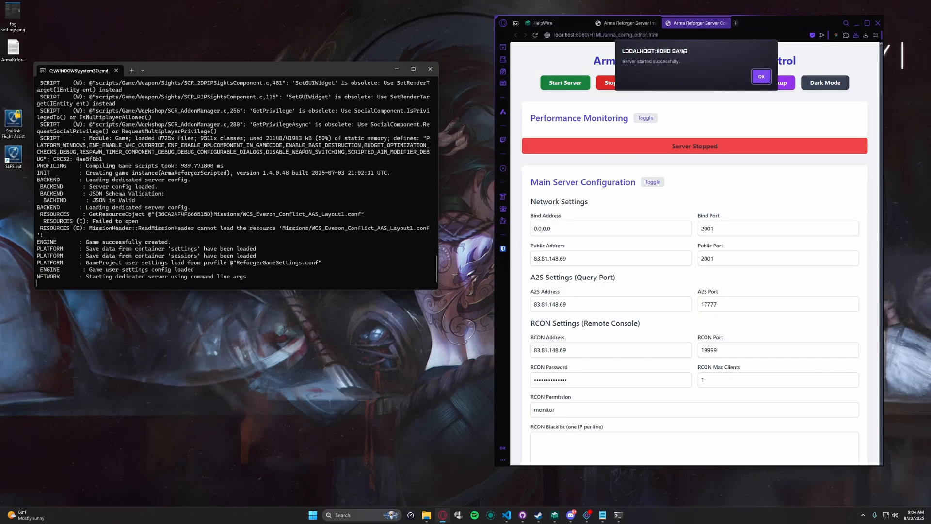
click(762, 77)
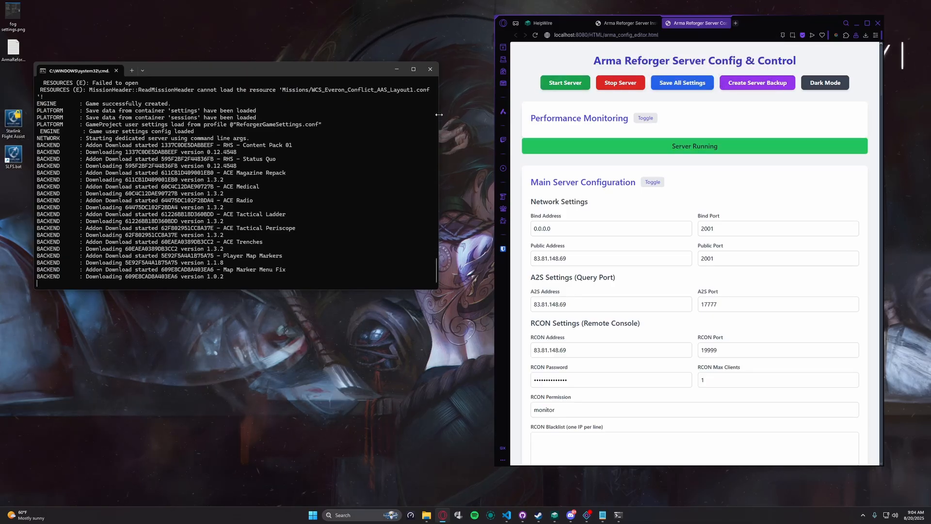
drag(246, 69, 287, 56)
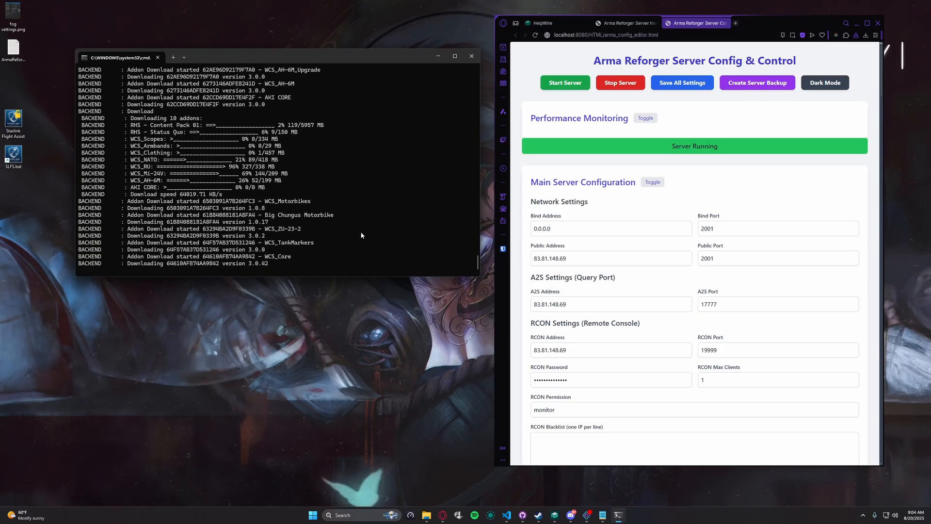
drag(350, 54, 352, 60)
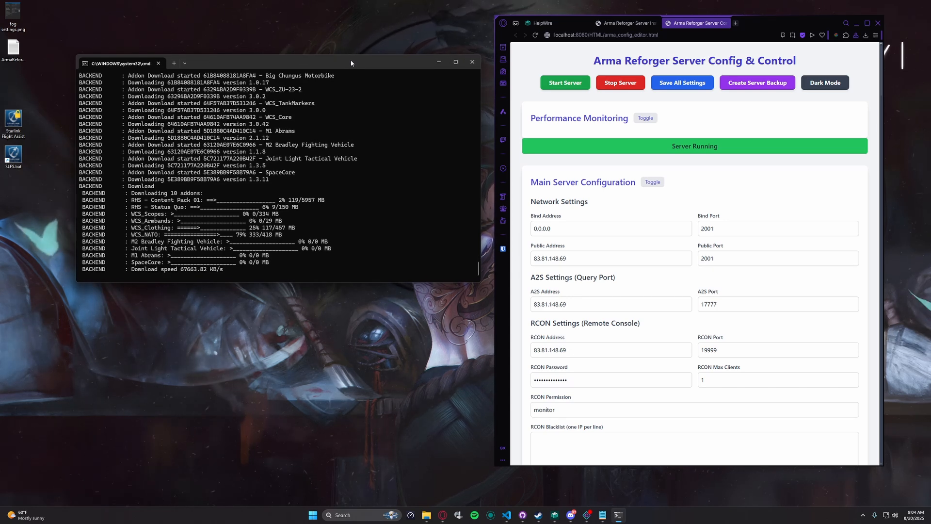
drag(351, 63, 334, 61)
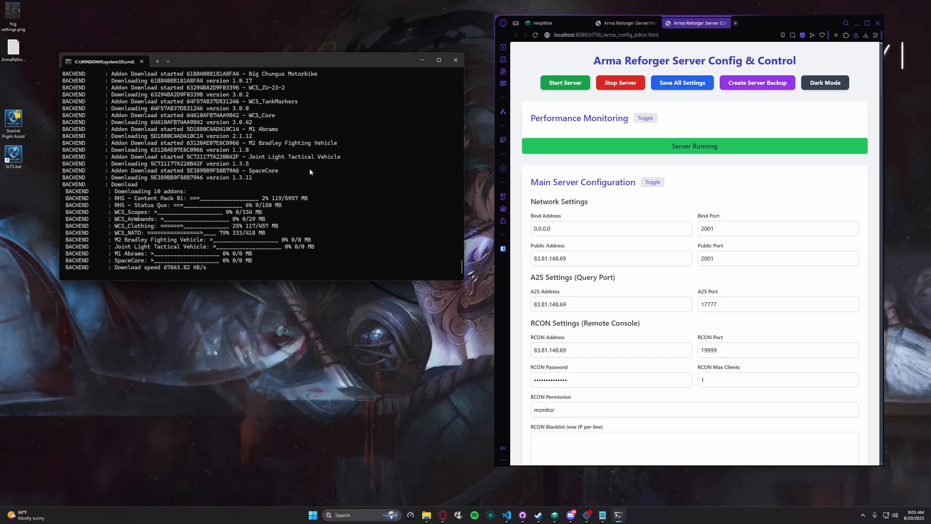
drag(307, 59, 307, 63)
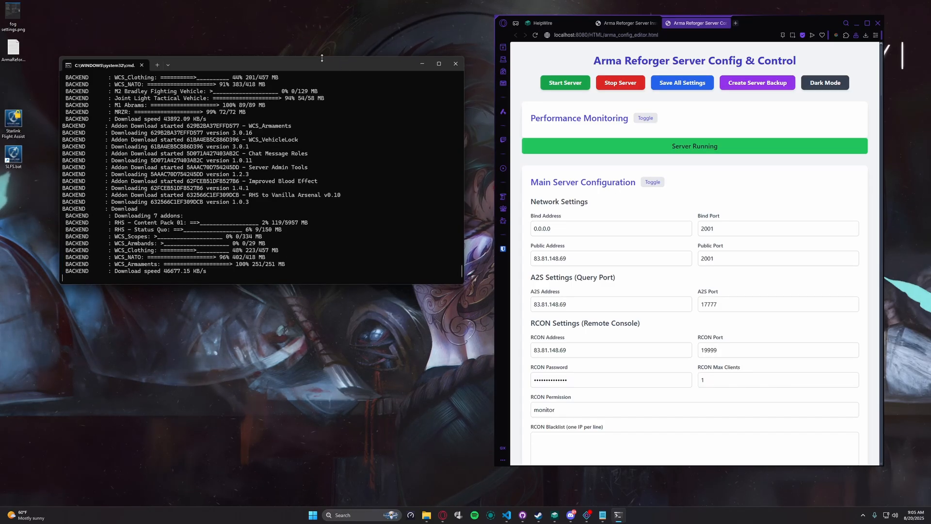
mouse_move(313, 65)
mouse_down()
mouse_move(272, 61)
mouse_move(310, 60)
mouse_up()
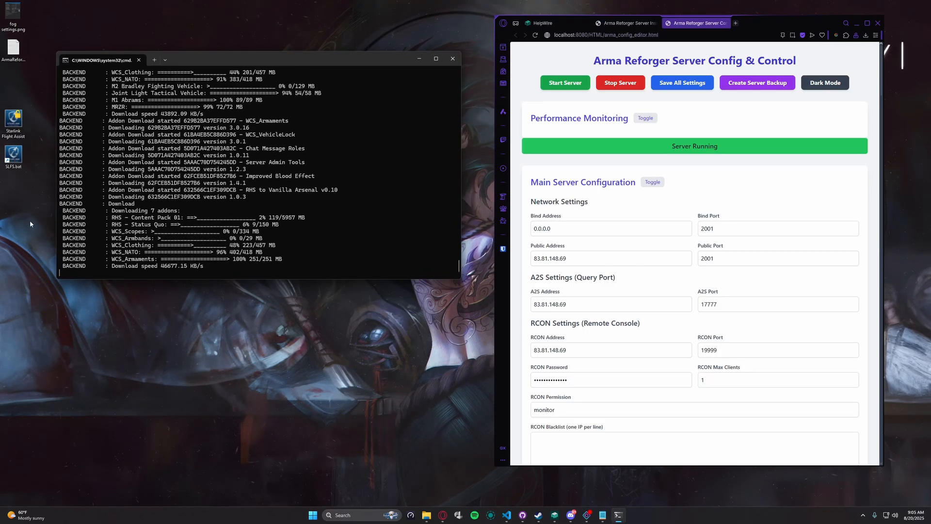
drag(21, 93, 22, 92)
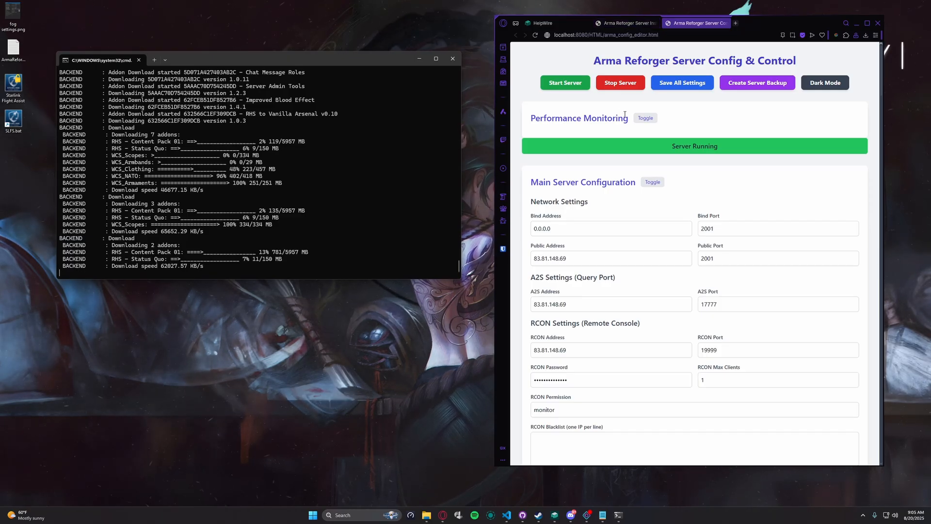
drag(630, 120, 530, 118)
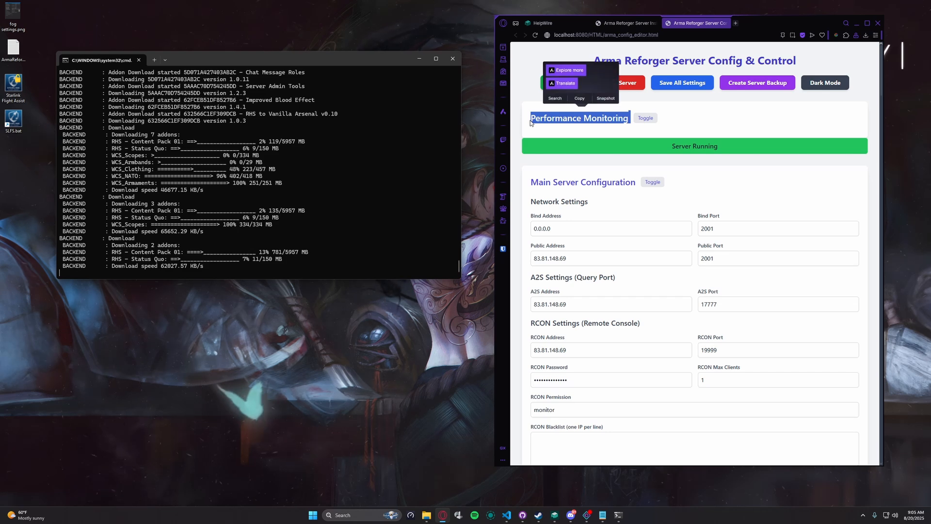
click(524, 128)
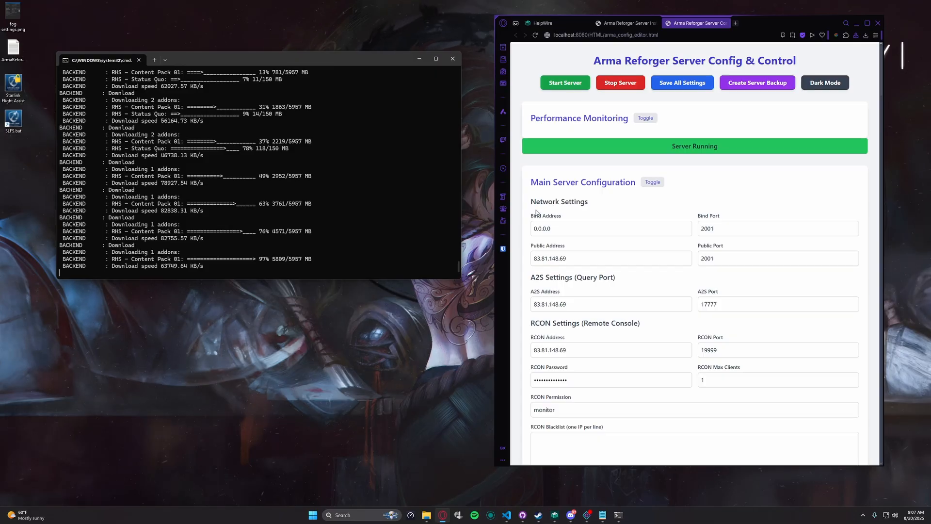
Step: Collapse the Game Properties, Mods and Operating Settings sections of the configuration page
scroll(536, 213, down, 5)
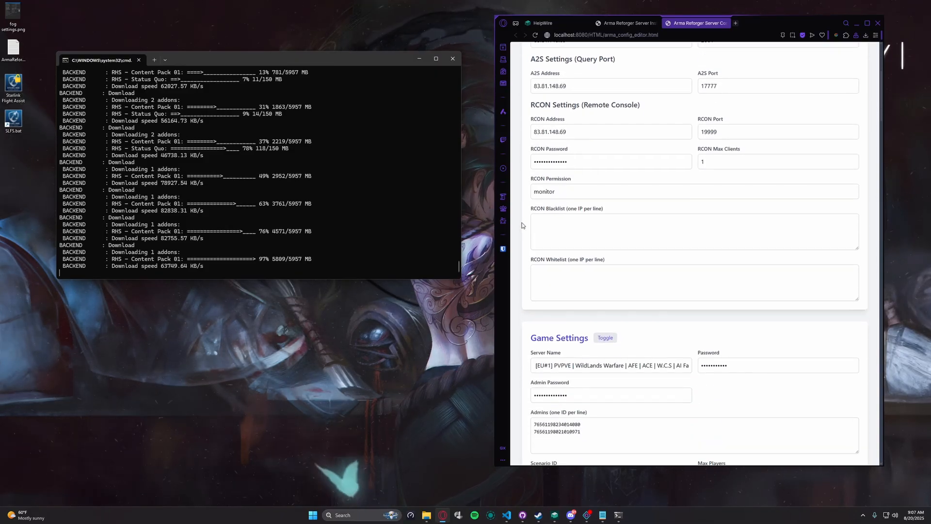
scroll(522, 225, down, 7)
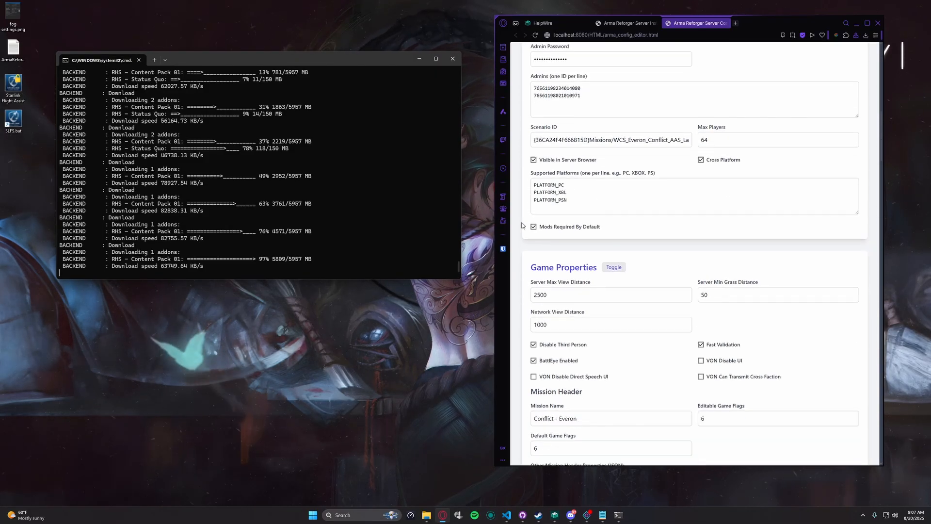
scroll(522, 226, down, 10)
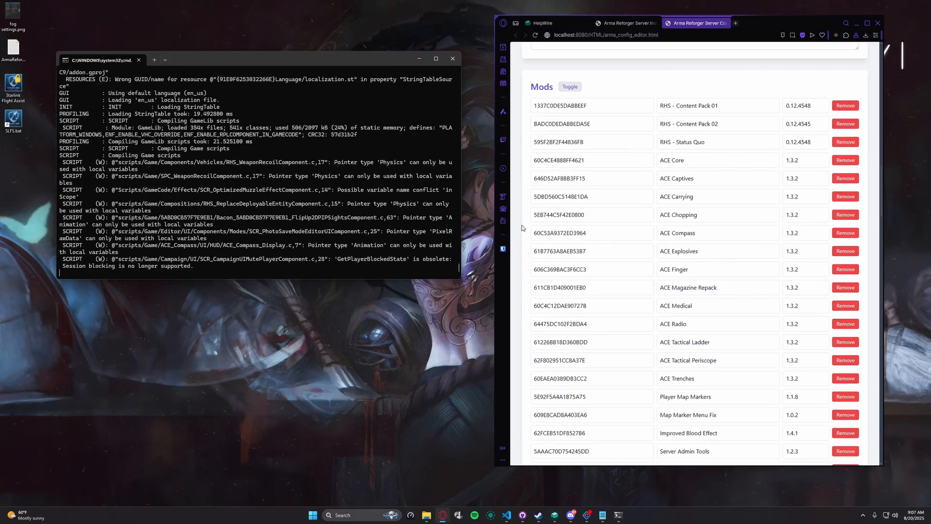
scroll(523, 227, down, 3)
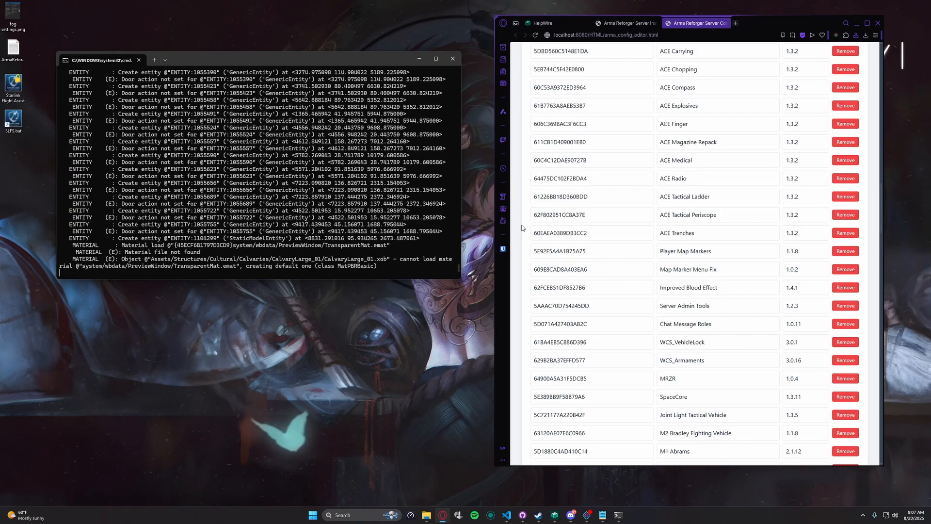
scroll(522, 227, up, 10)
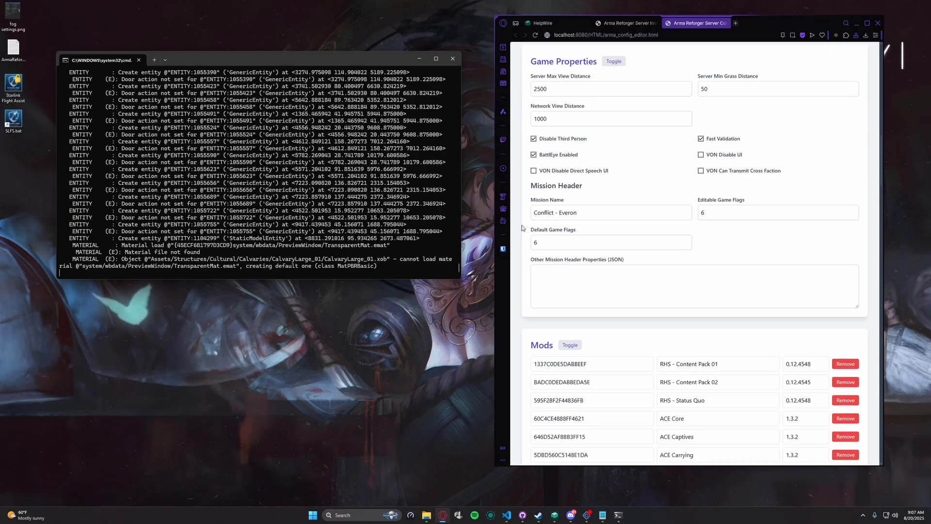
scroll(522, 228, up, 1)
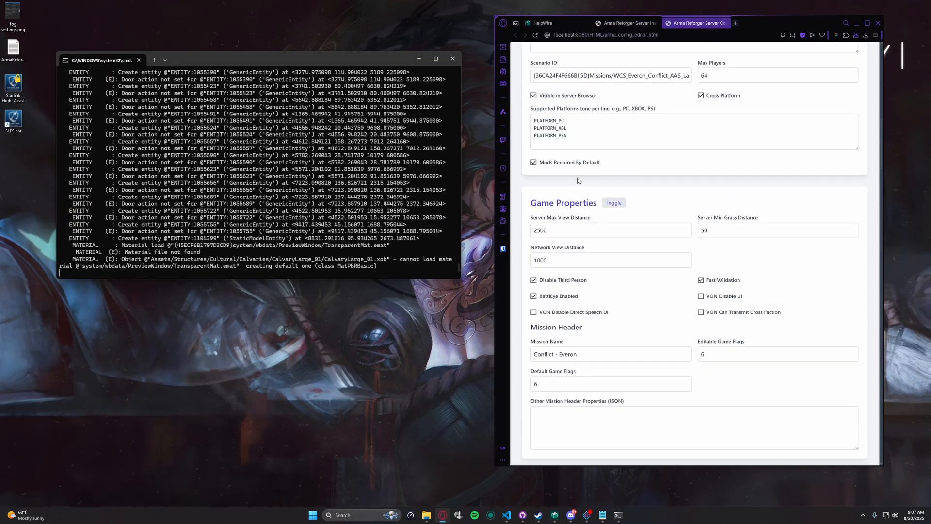
click(615, 203)
click(577, 251)
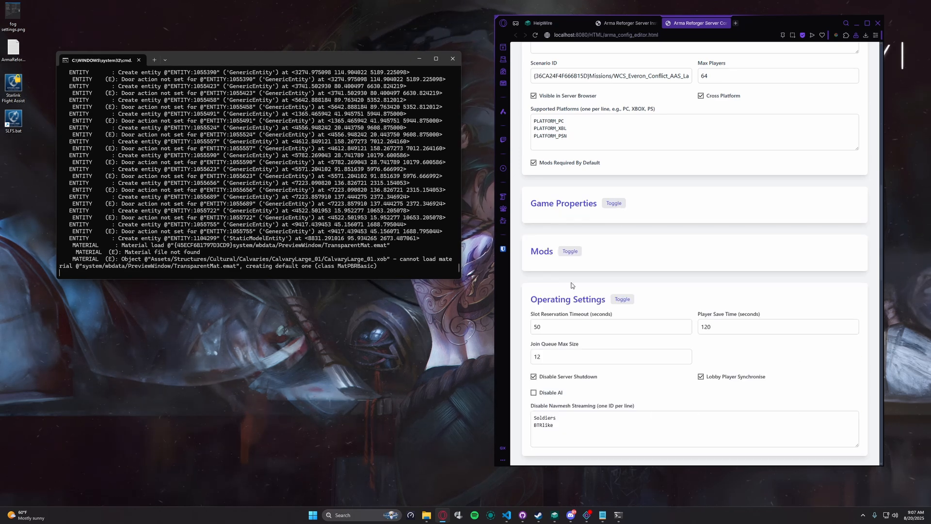
click(629, 302)
Step: Examine the Server Admin Tools Configuration, Server Message (On Connect) and Config Backup & Restore sections
scroll(602, 310, down, 3)
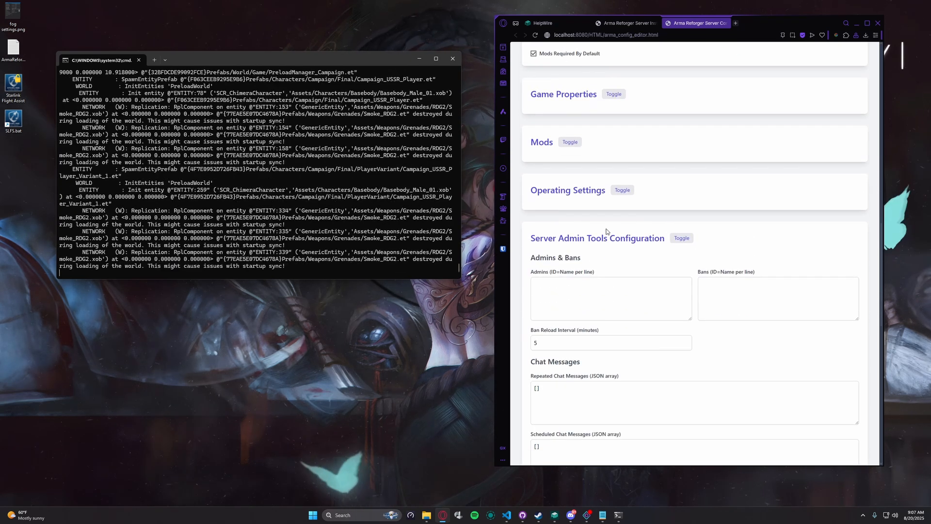
triple_click(664, 238)
click(662, 189)
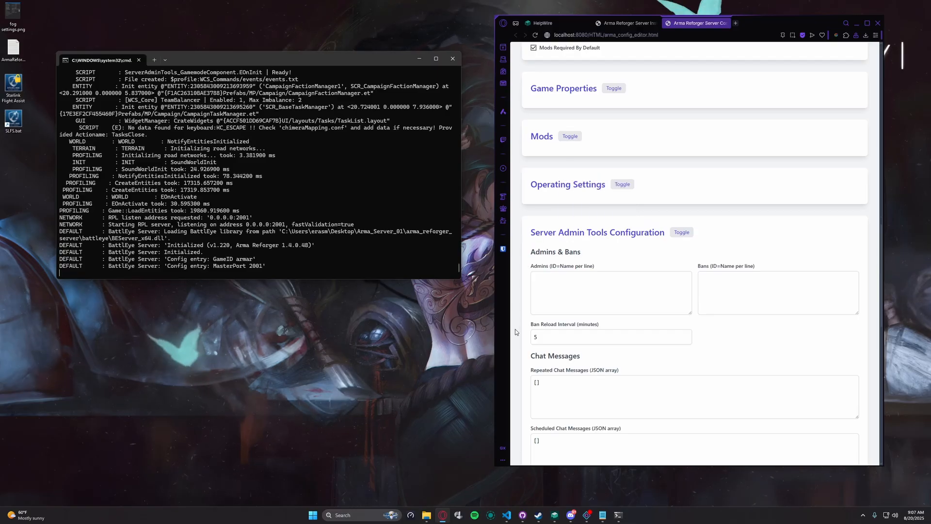
scroll(662, 189, down, 3)
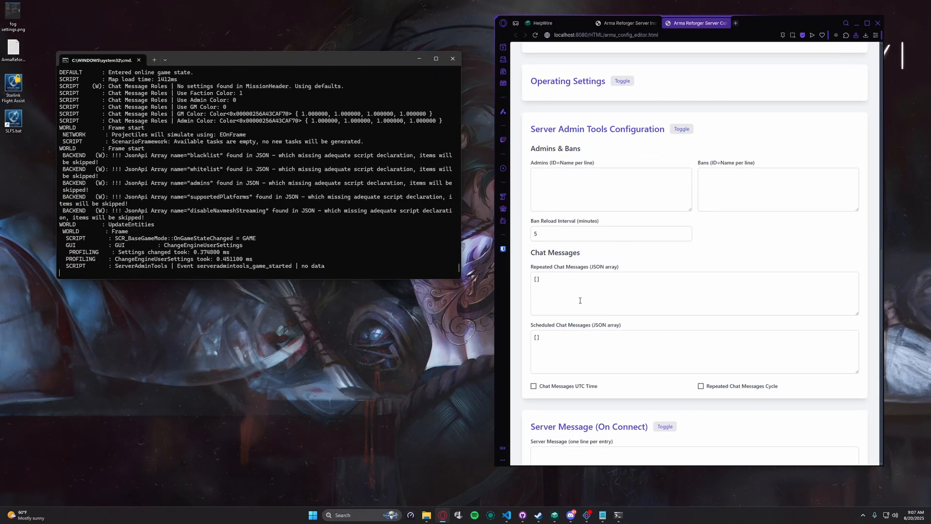
scroll(564, 335, down, 3)
scroll(531, 301, down, 2)
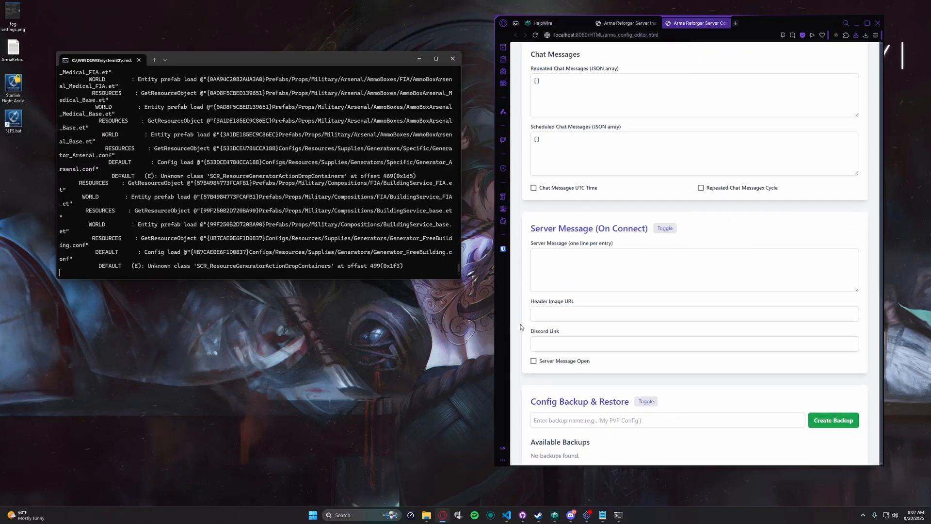
scroll(522, 320, up, 3)
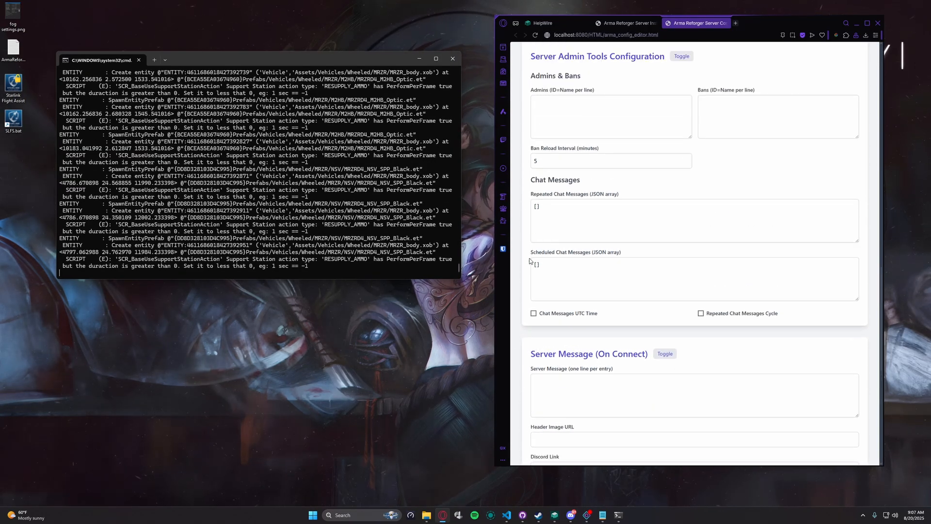
scroll(530, 261, up, 3)
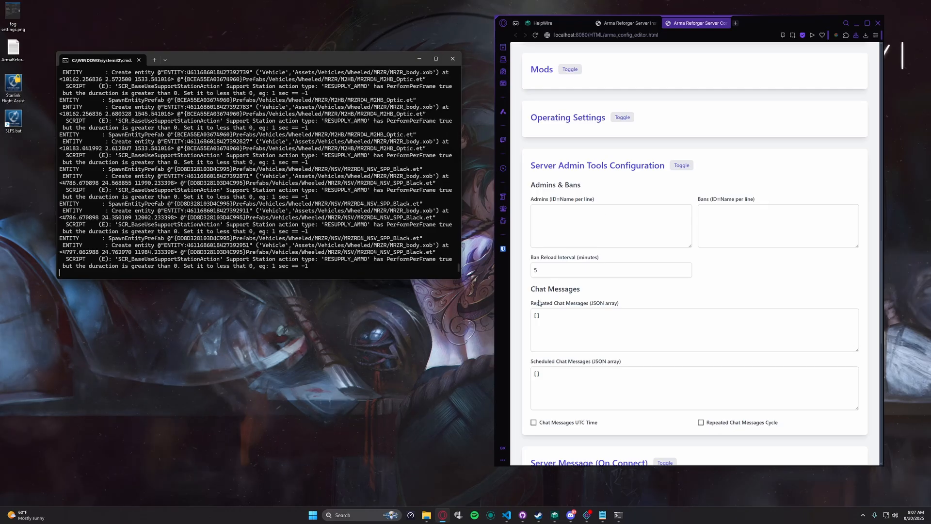
scroll(664, 271, down, 2)
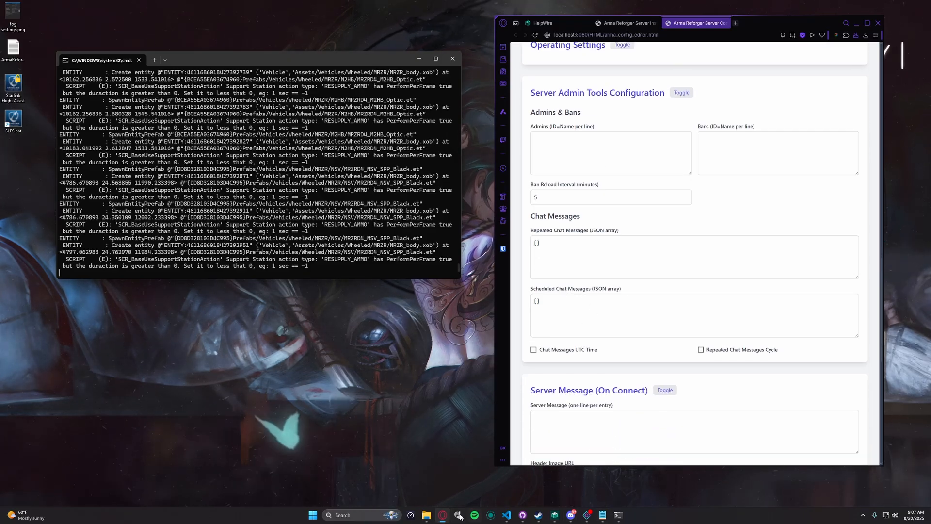
Step: On the Arma Reforger installer info page, play the embedded installation tutorial muted and in full screen
click(442, 515)
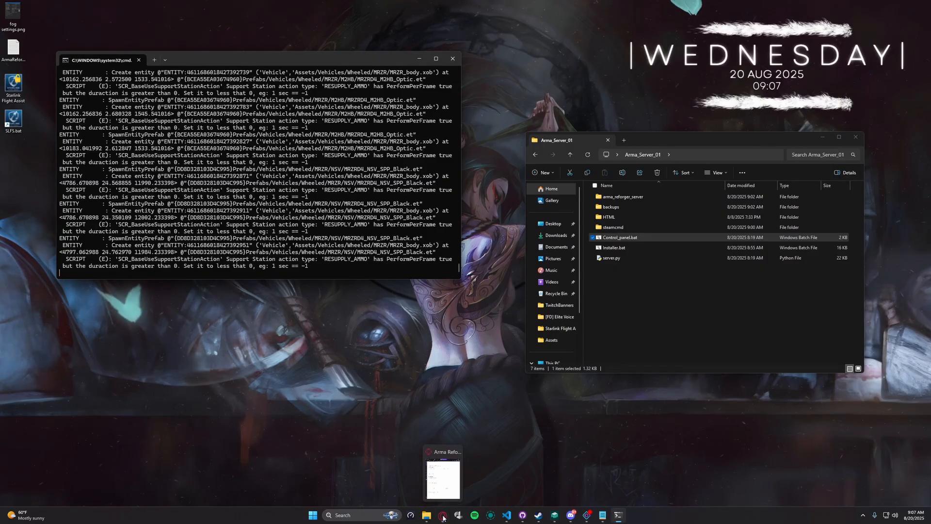
click(442, 515)
click(615, 25)
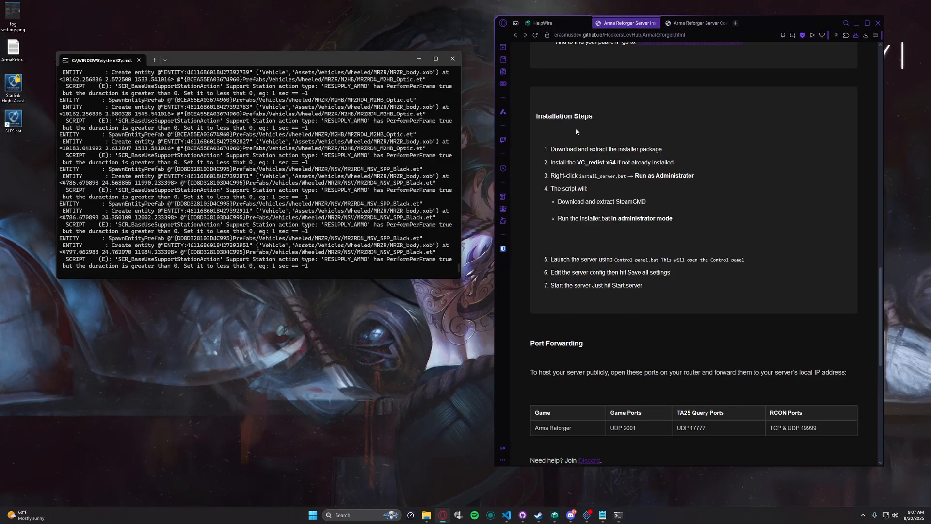
scroll(577, 131, up, 20)
scroll(630, 269, down, 3)
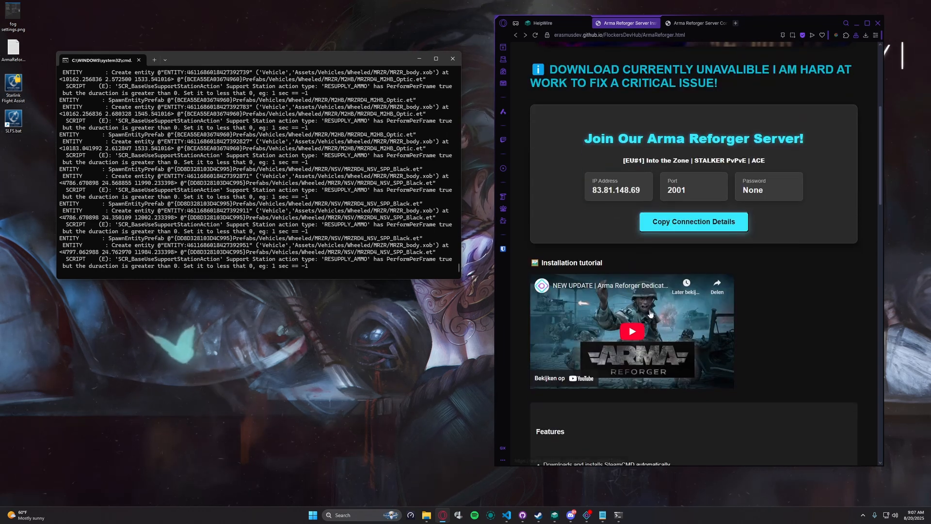
click(626, 329)
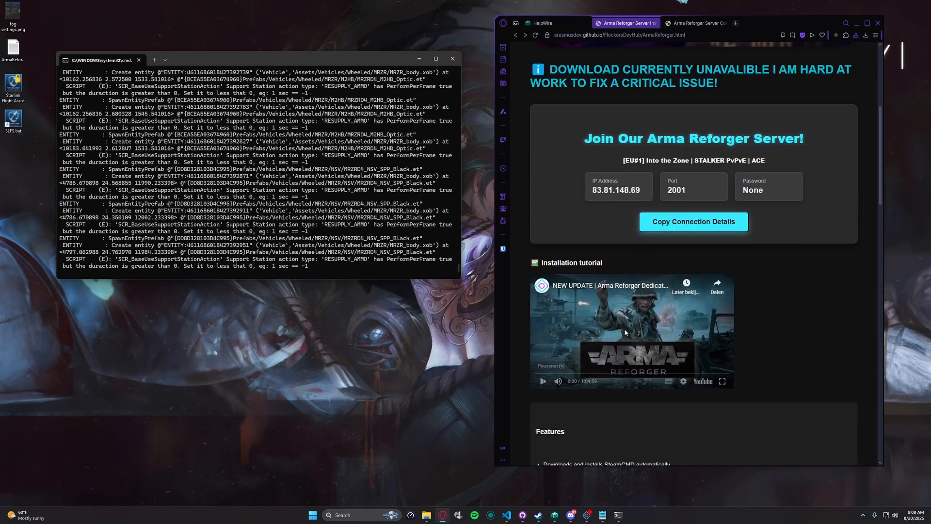
click(559, 382)
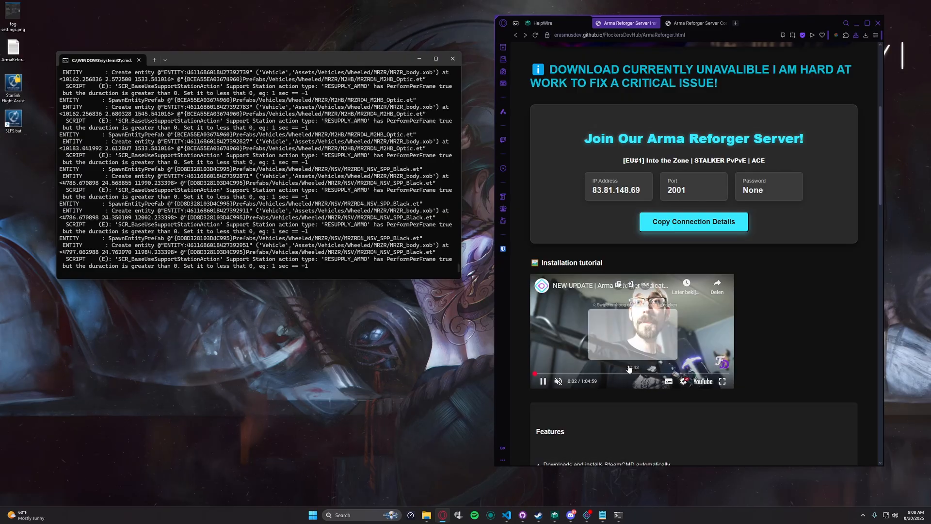
click(722, 383)
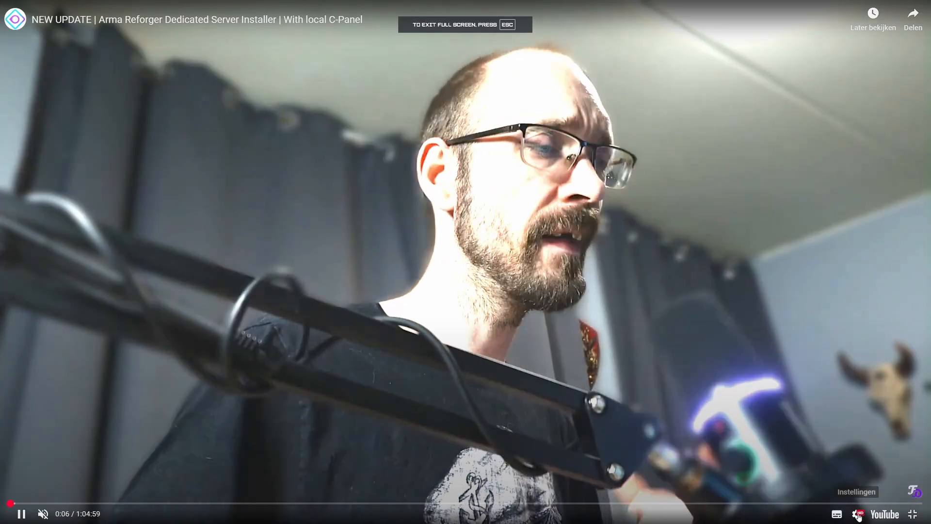
Step: Skip the tutorial video ahead to about 15:12, leave full screen and pause playback
click(857, 515)
click(800, 482)
click(858, 515)
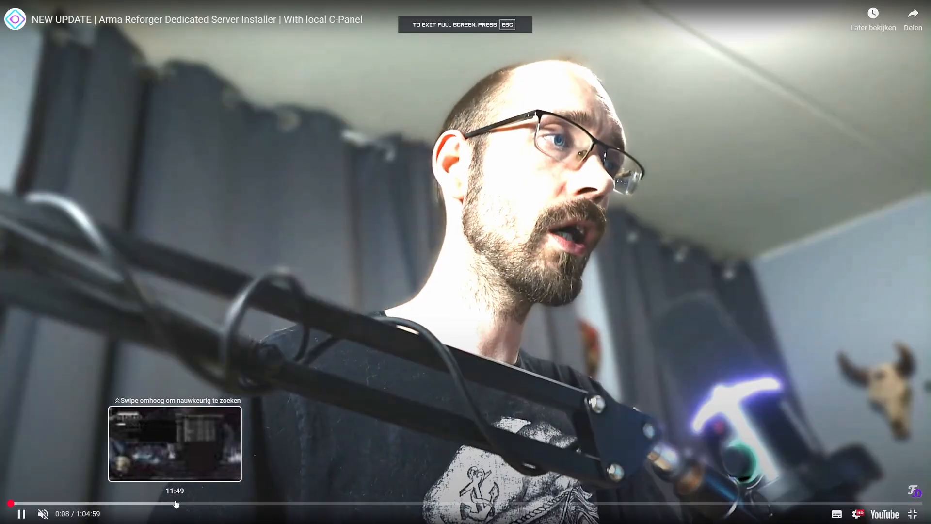
drag(176, 504, 227, 504)
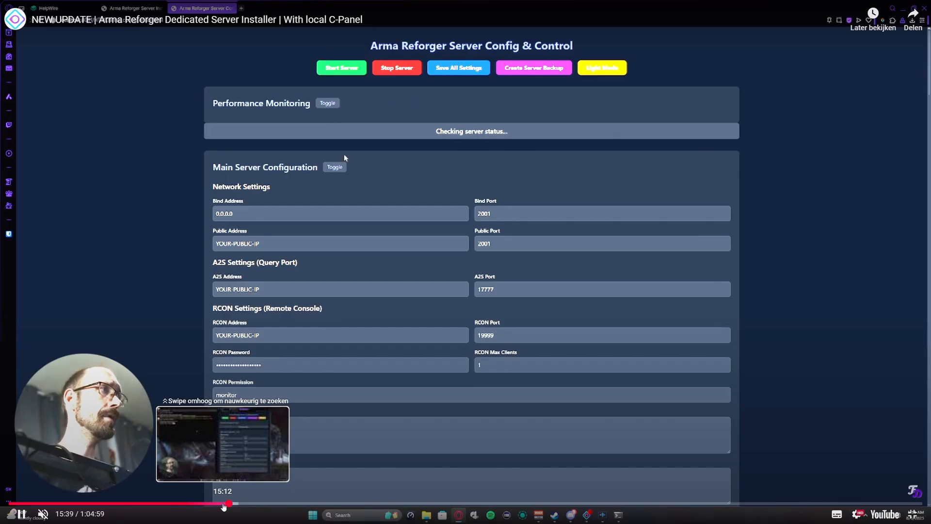
click(223, 504)
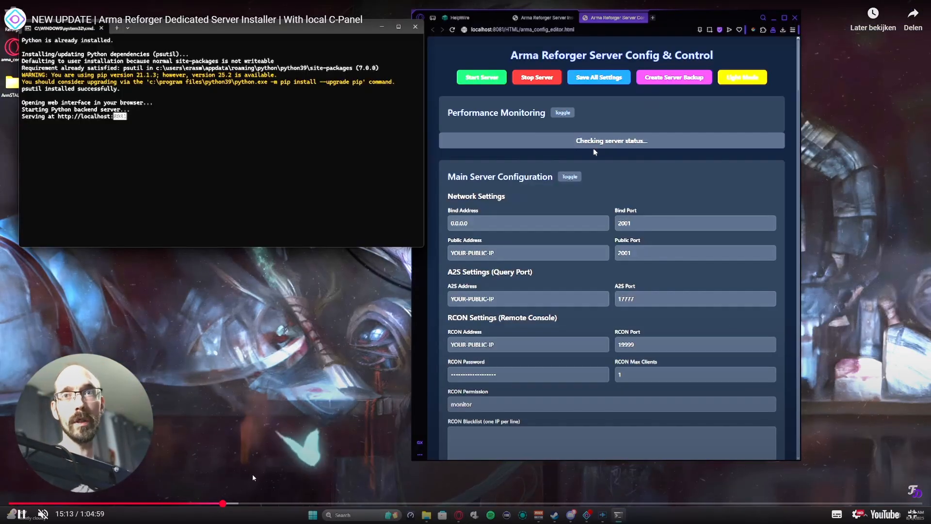
click(914, 514)
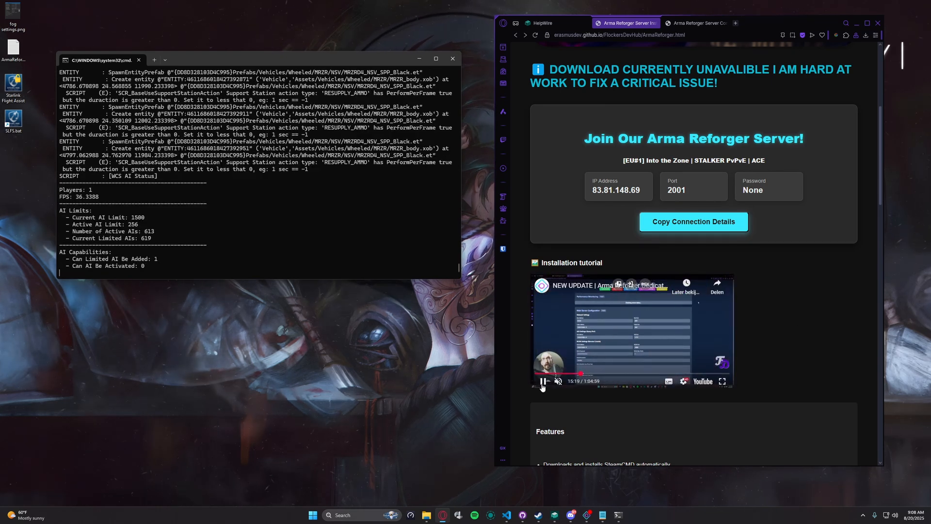
click(543, 384)
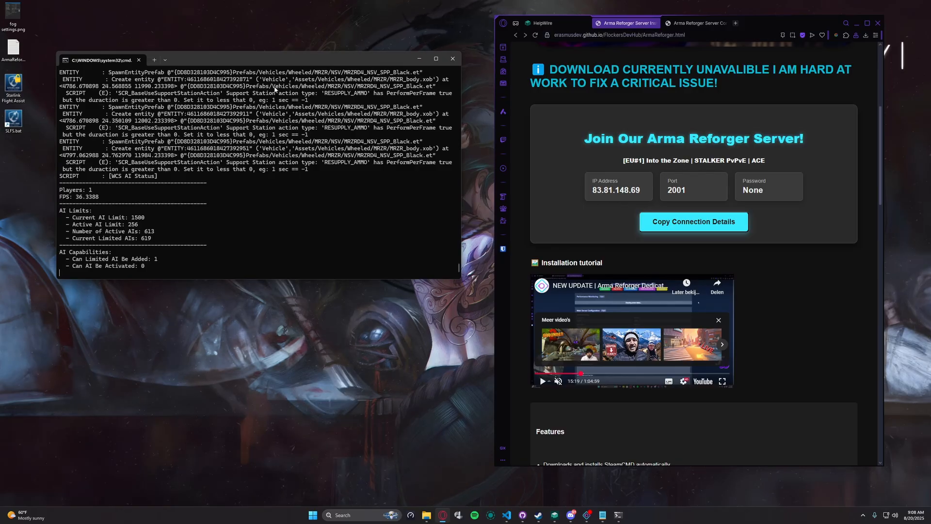
Step: Dismiss the video suggestions, open the tutorial on YouTube and examine its description and comments
drag(283, 56, 269, 42)
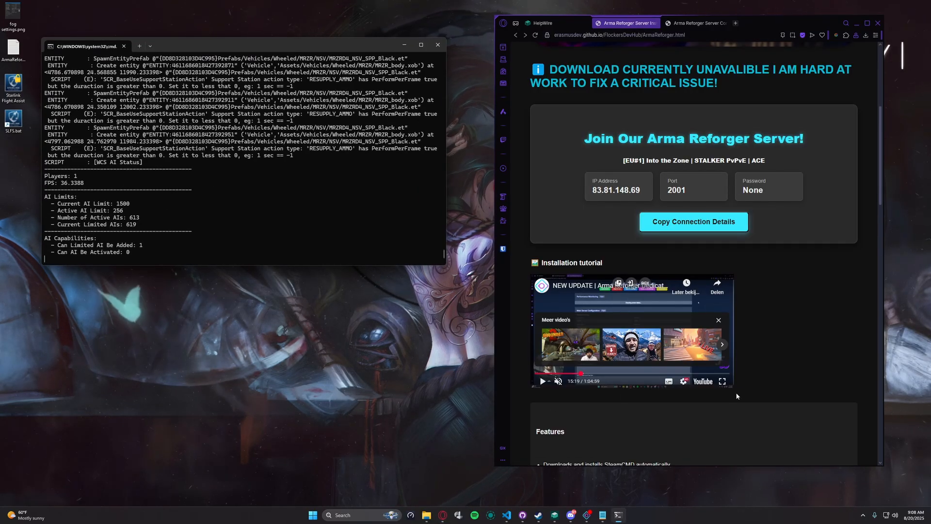
click(719, 321)
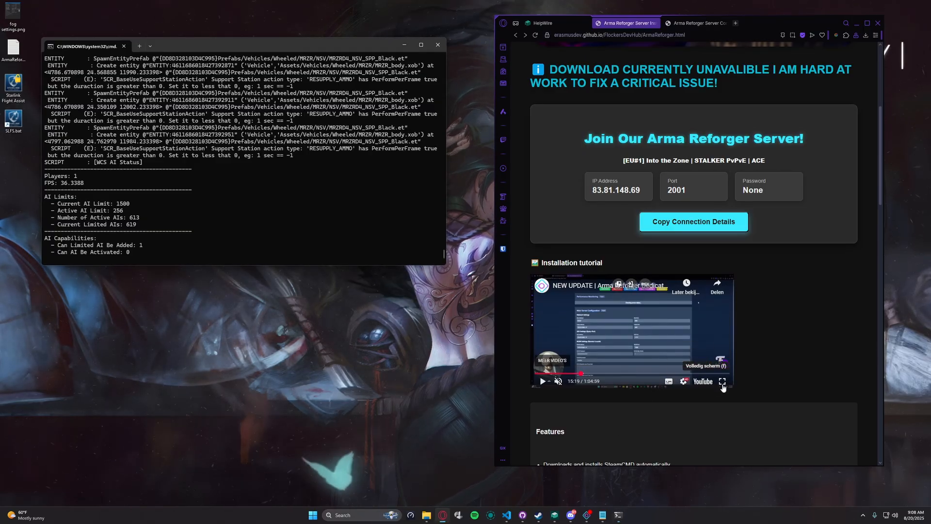
click(703, 381)
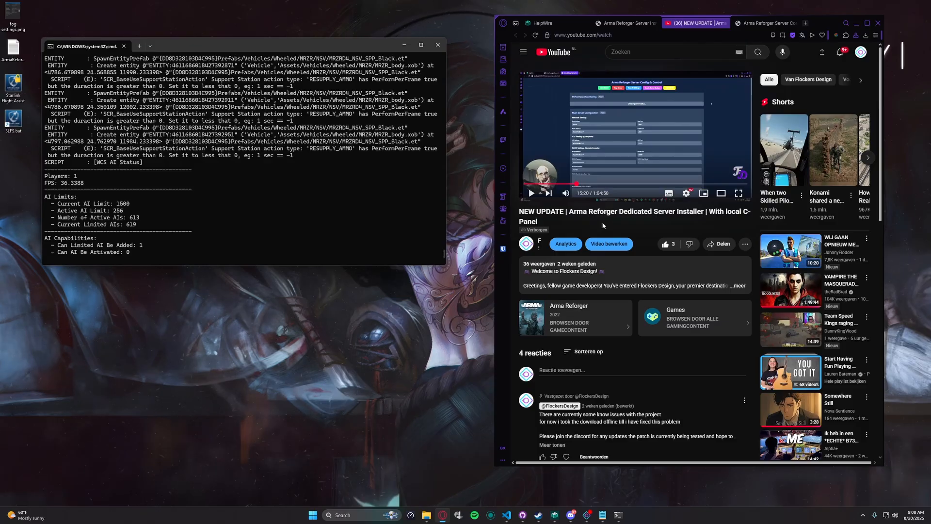
scroll(603, 225, down, 3)
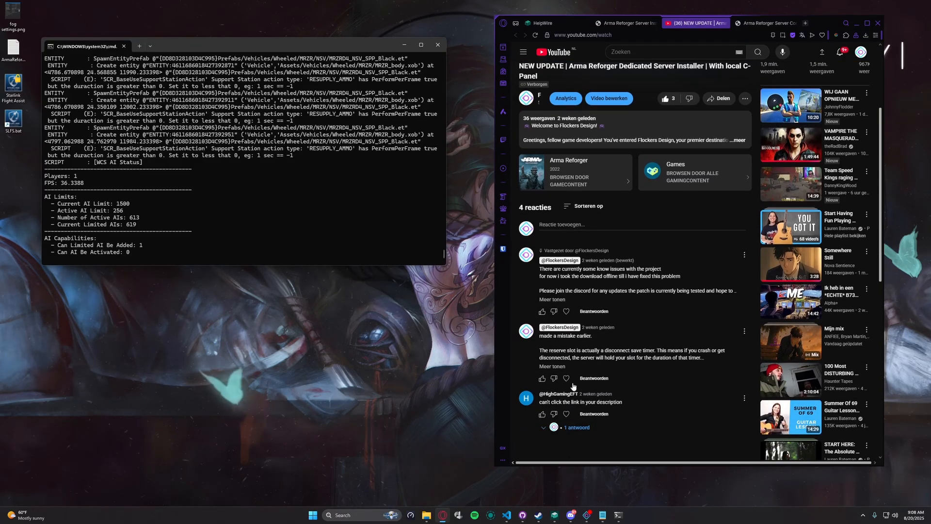
scroll(647, 363, up, 3)
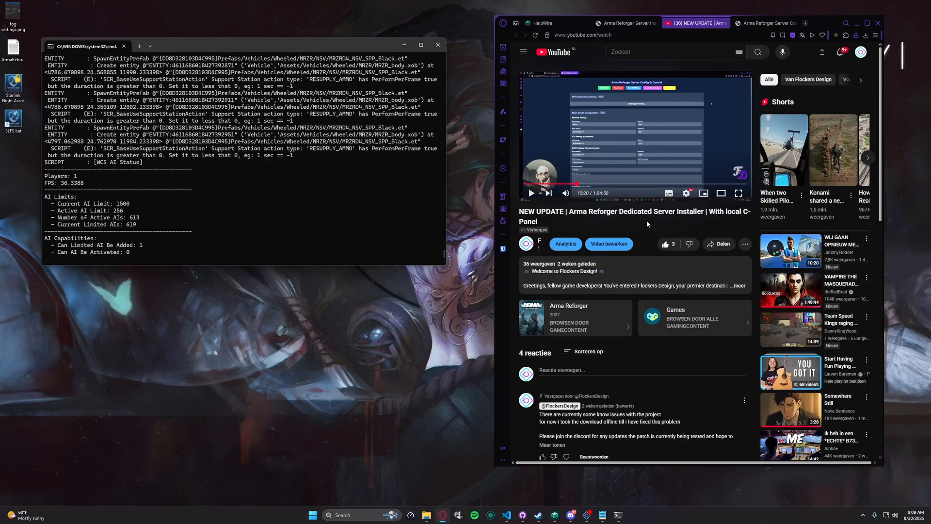
Step: Return to the server configuration page and switch it to dark mode
click(764, 23)
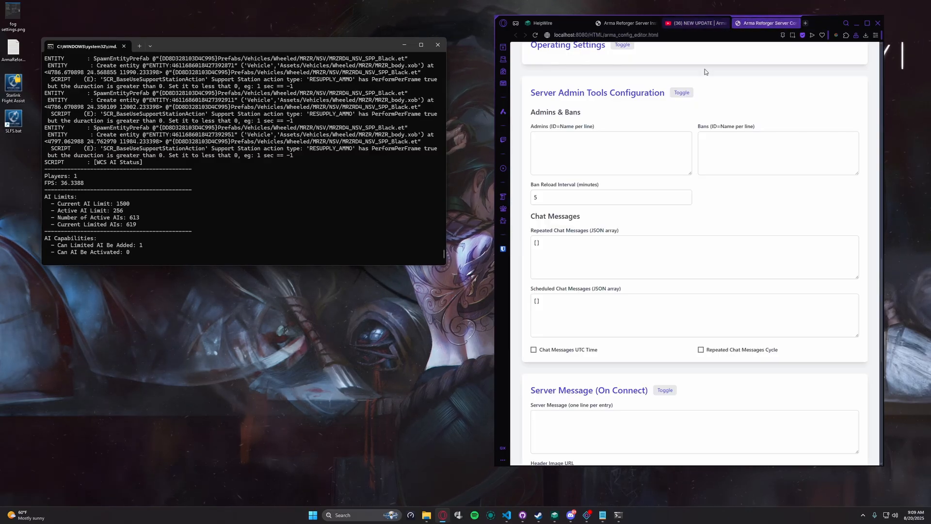
scroll(706, 72, up, 15)
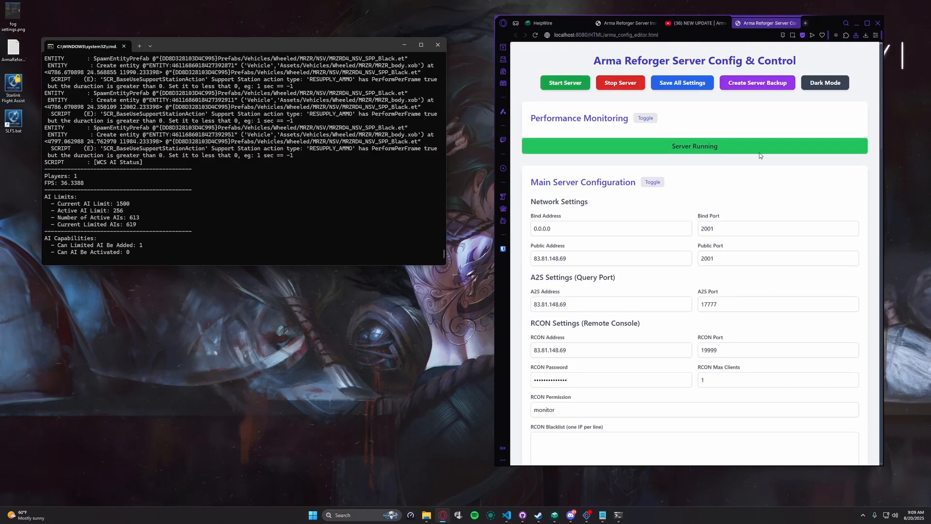
click(819, 85)
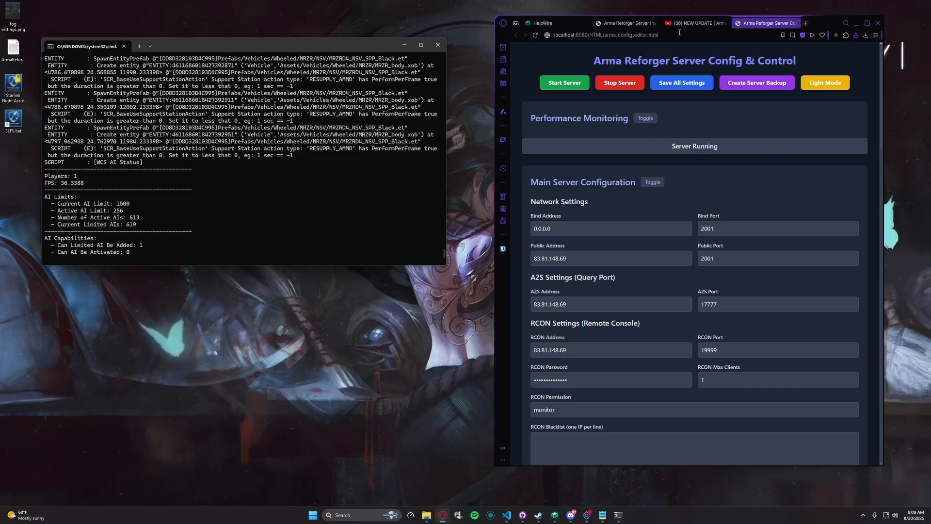
Step: Stop the Arma Reforger server, close its control page and console window, and return to the installer info page
click(616, 82)
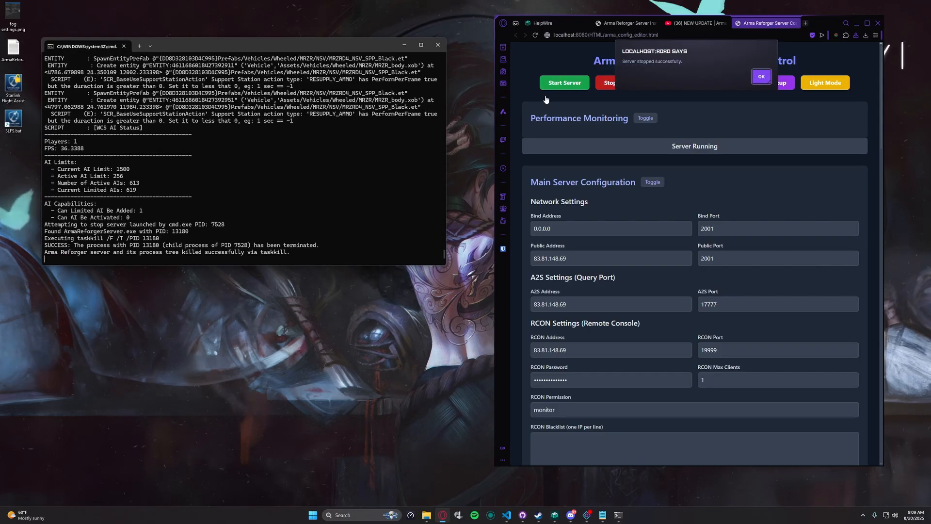
click(768, 79)
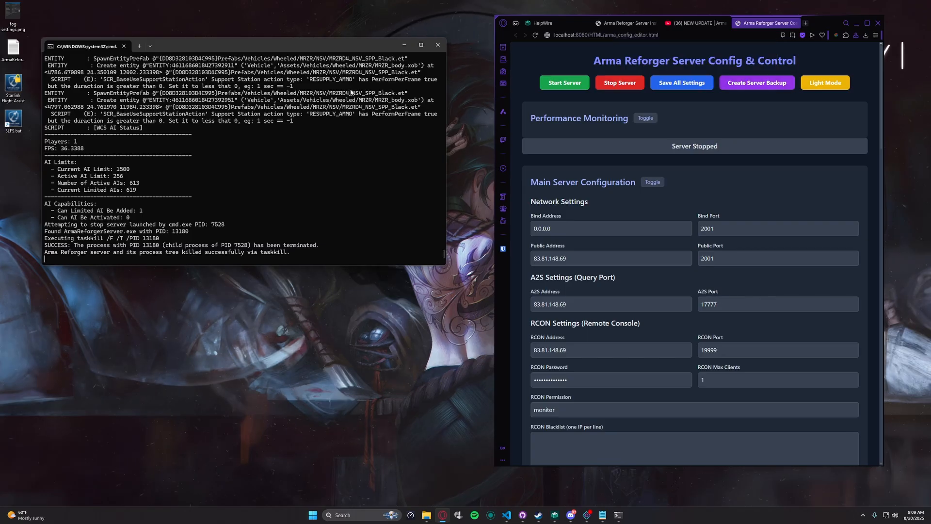
click(795, 24)
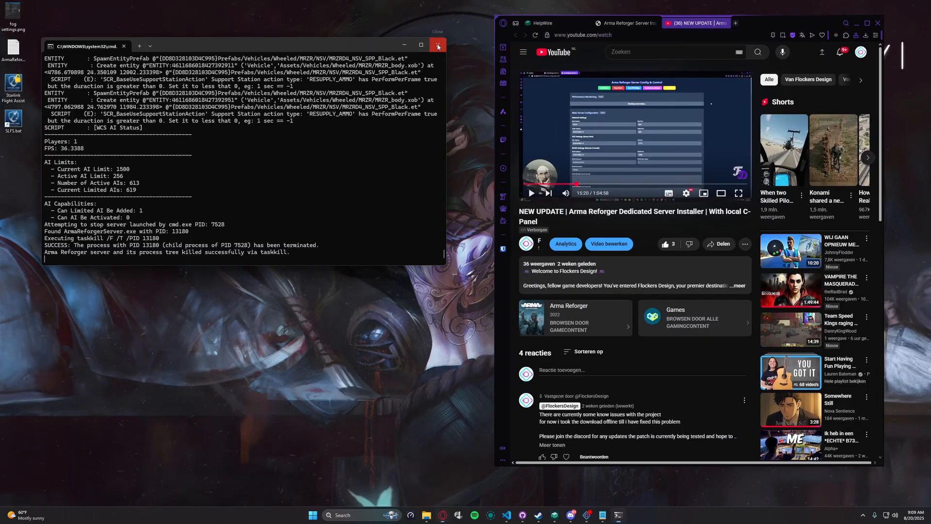
drag(797, 22, 342, 39)
click(168, 40)
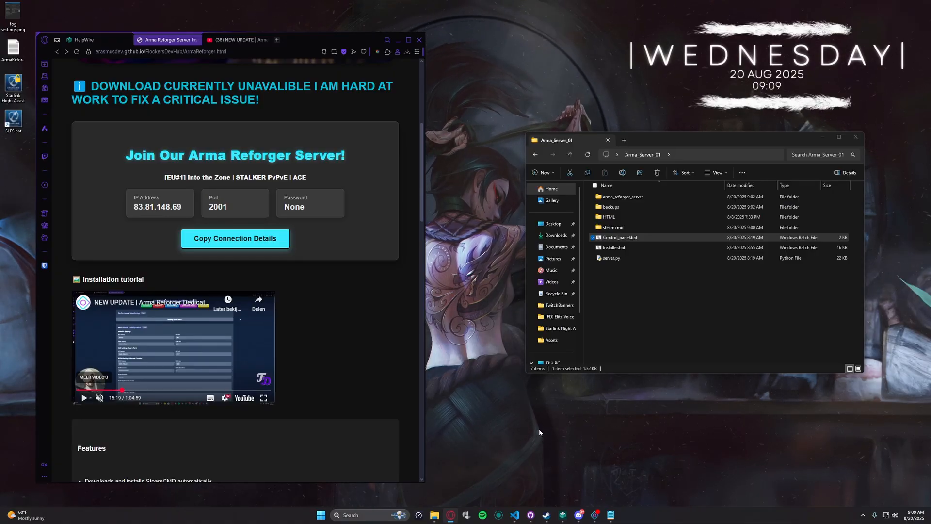
Step: Examine the launch script start_server.bat from the arma_reforger_server folder in Notepad and close the editor
double_click(639, 197)
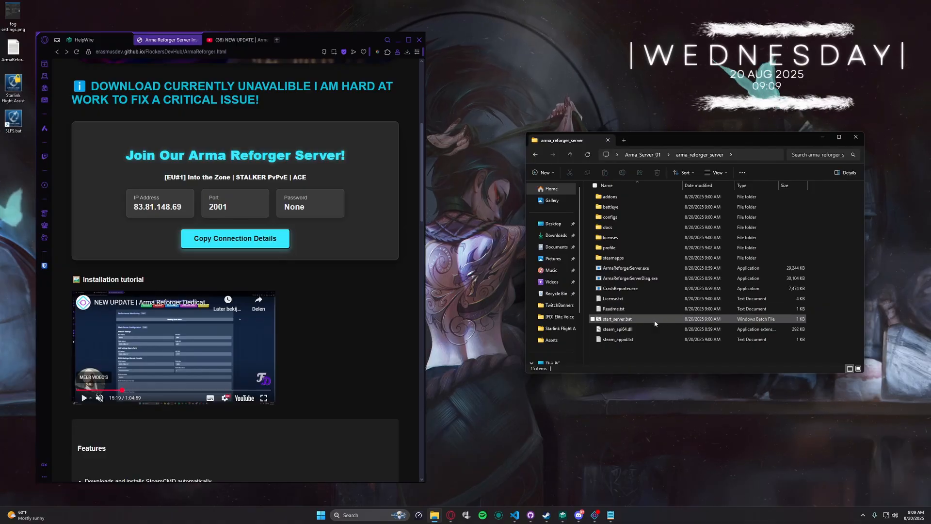
right_click(631, 322)
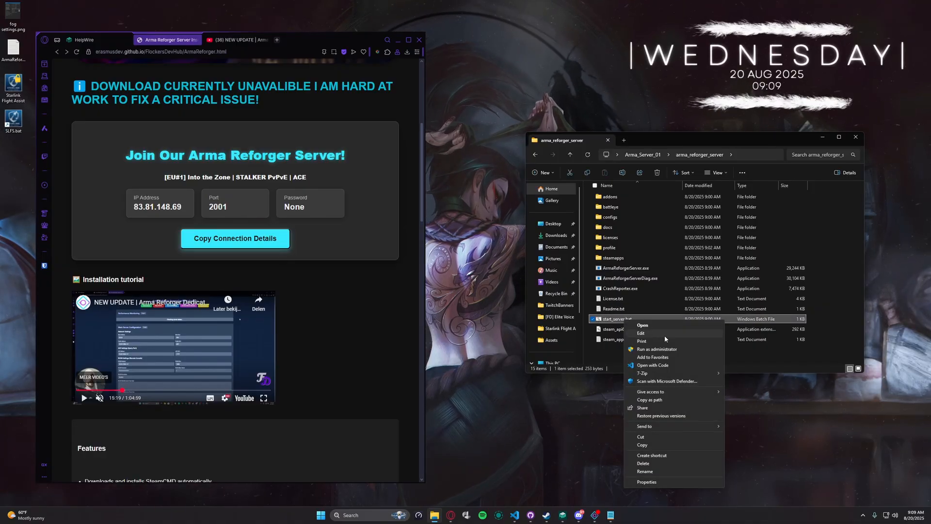
click(662, 334)
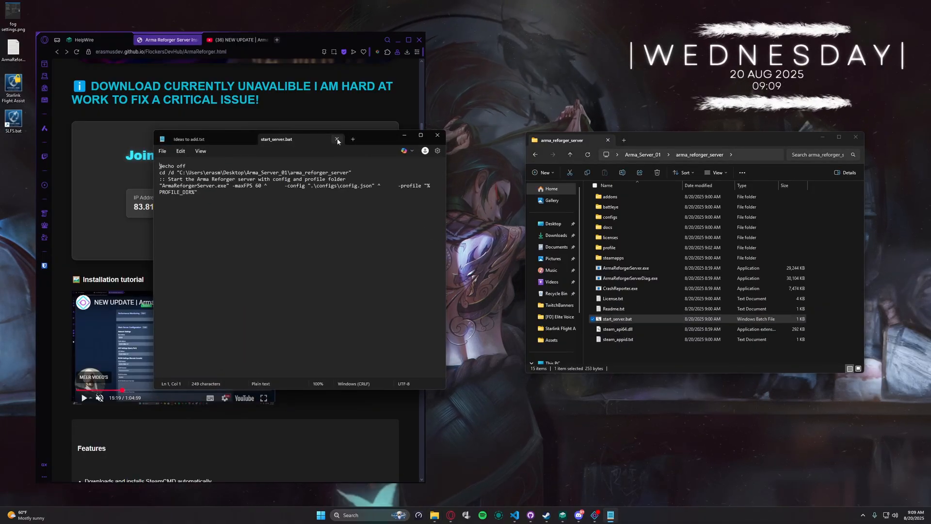
click(338, 140)
drag(394, 142, 445, 141)
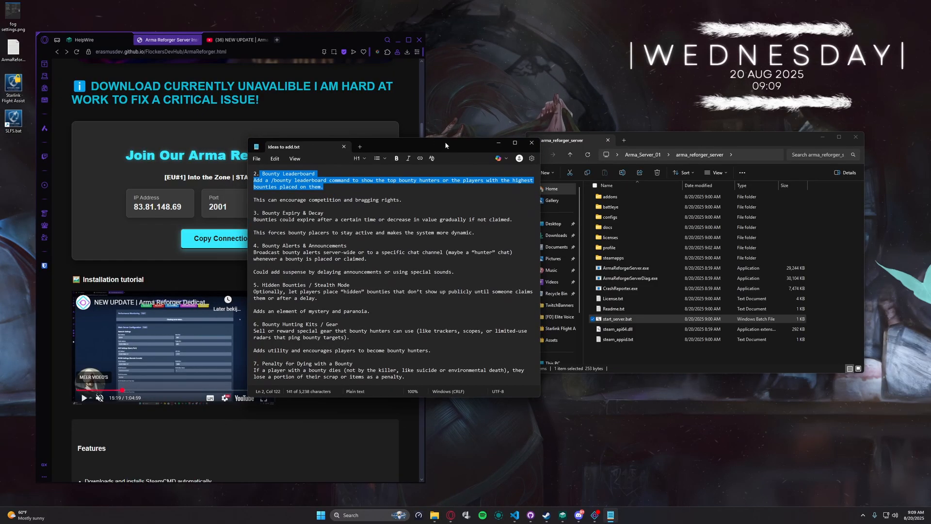
click(528, 144)
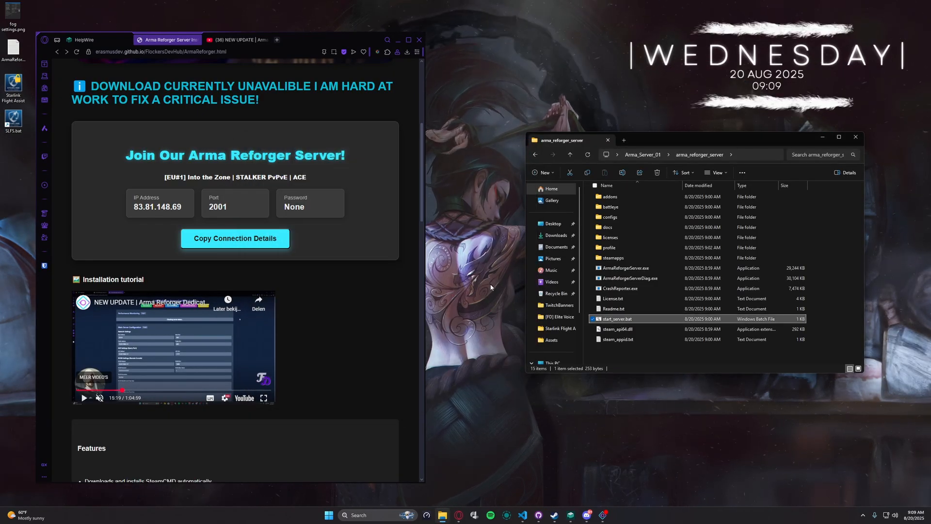